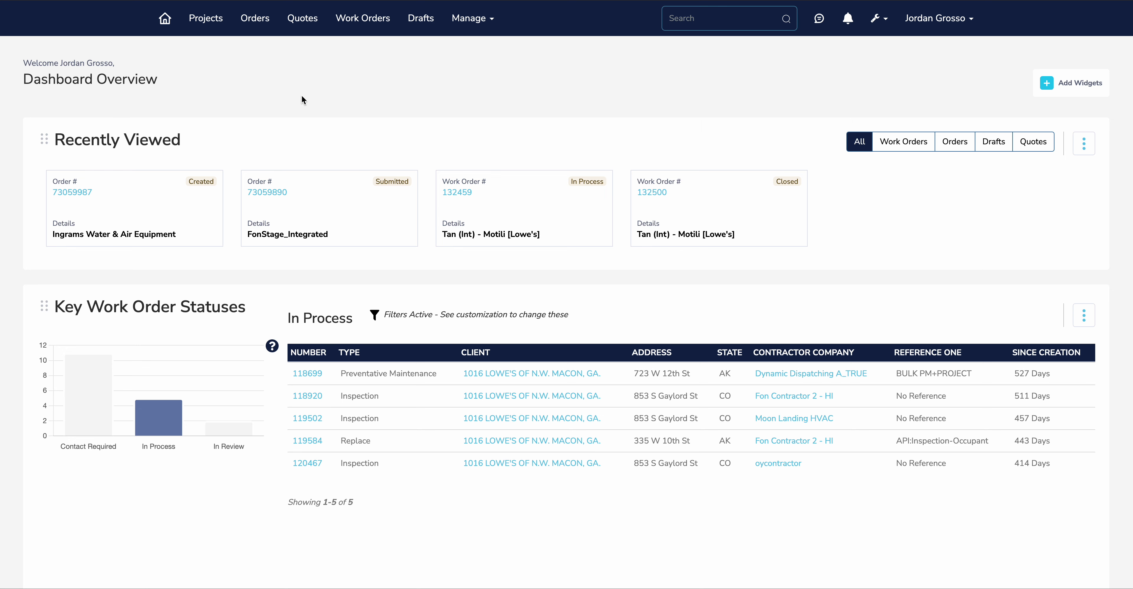
- Go to the Work Orders list and run the required platform update
click(358, 20)
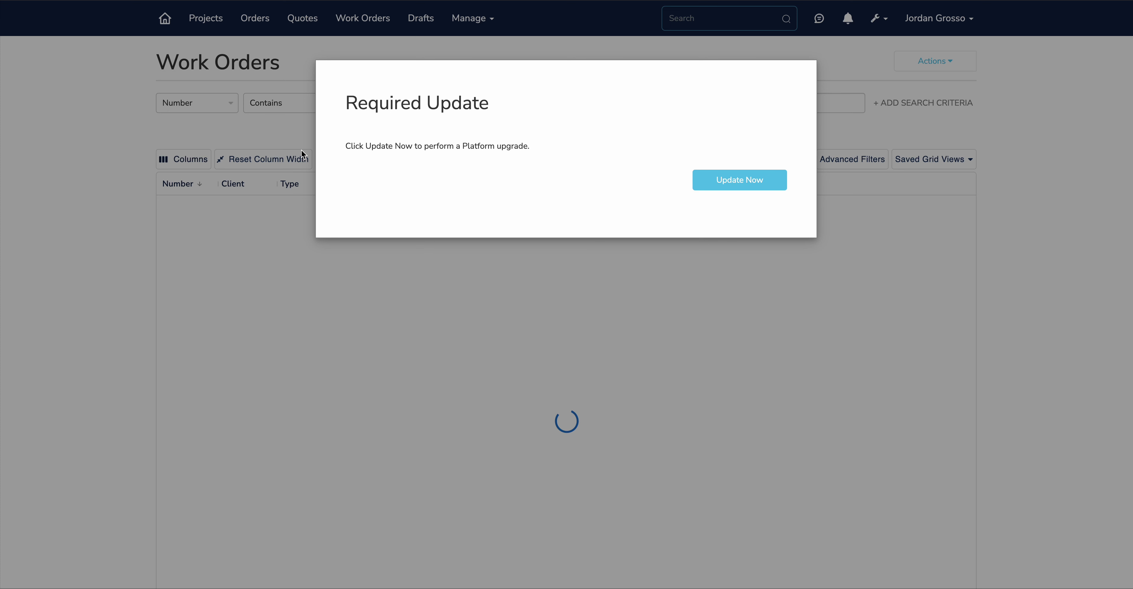
click(740, 180)
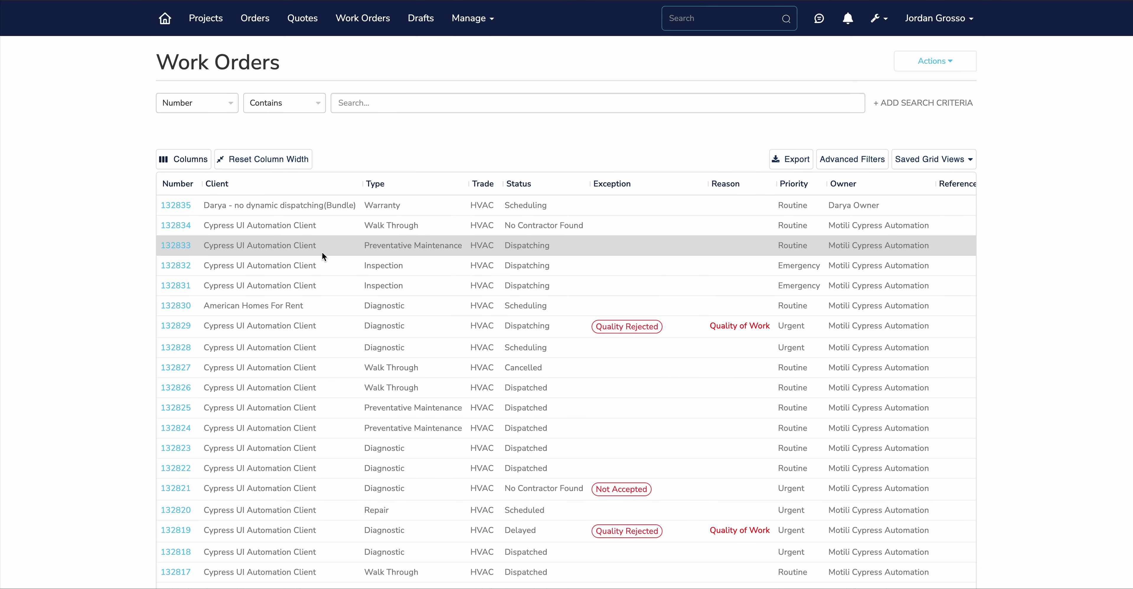
scroll(280, 477, down, 3)
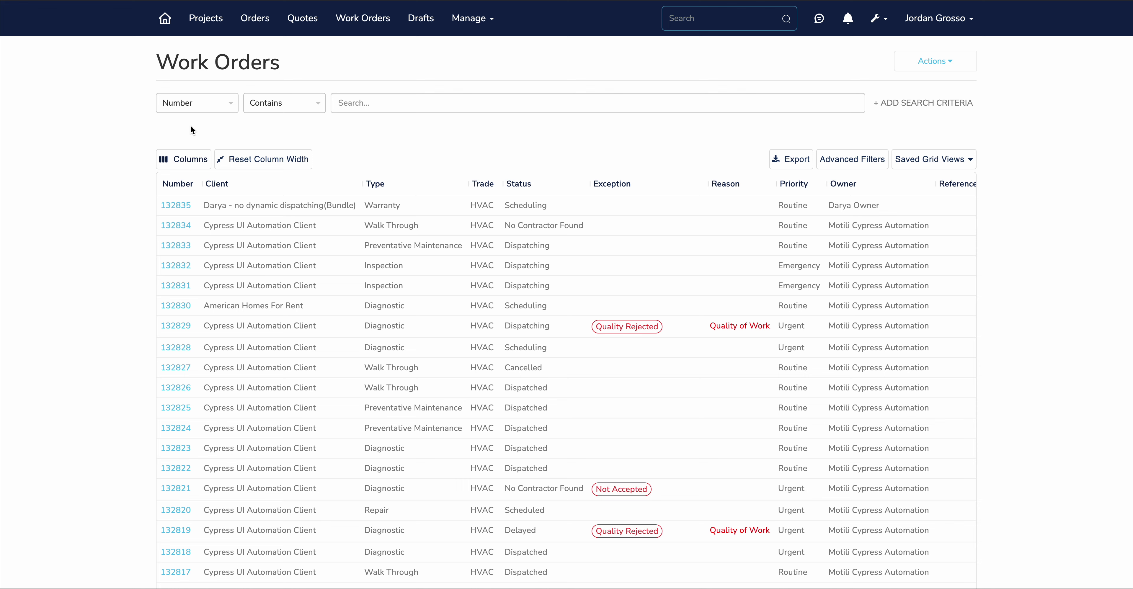
- Filter the work orders to those whose client contains "Lowe"
click(214, 101)
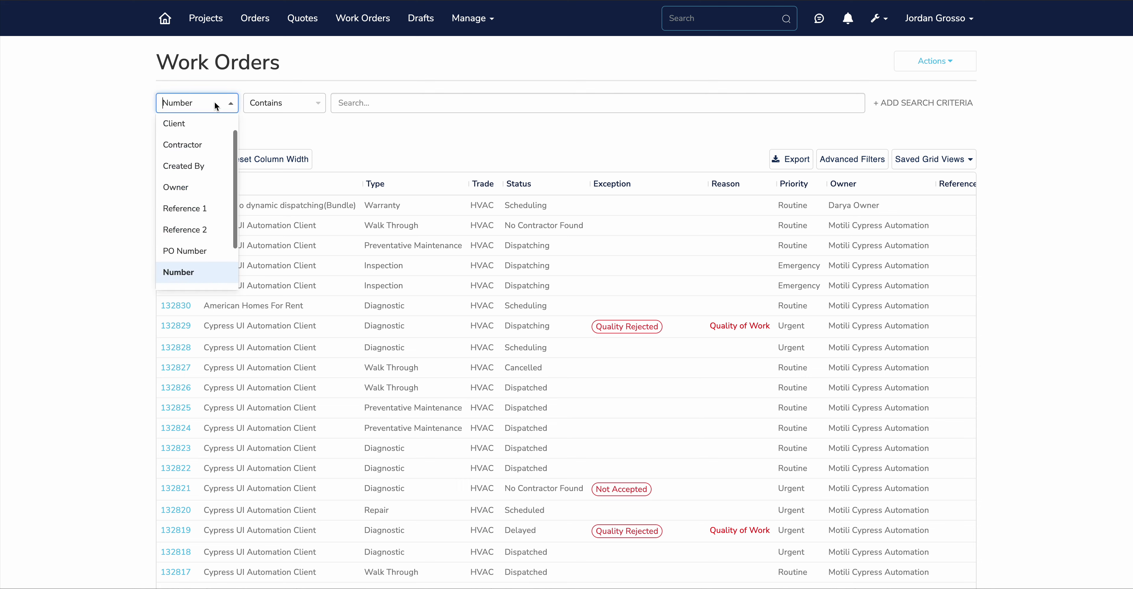
click(195, 128)
click(380, 100)
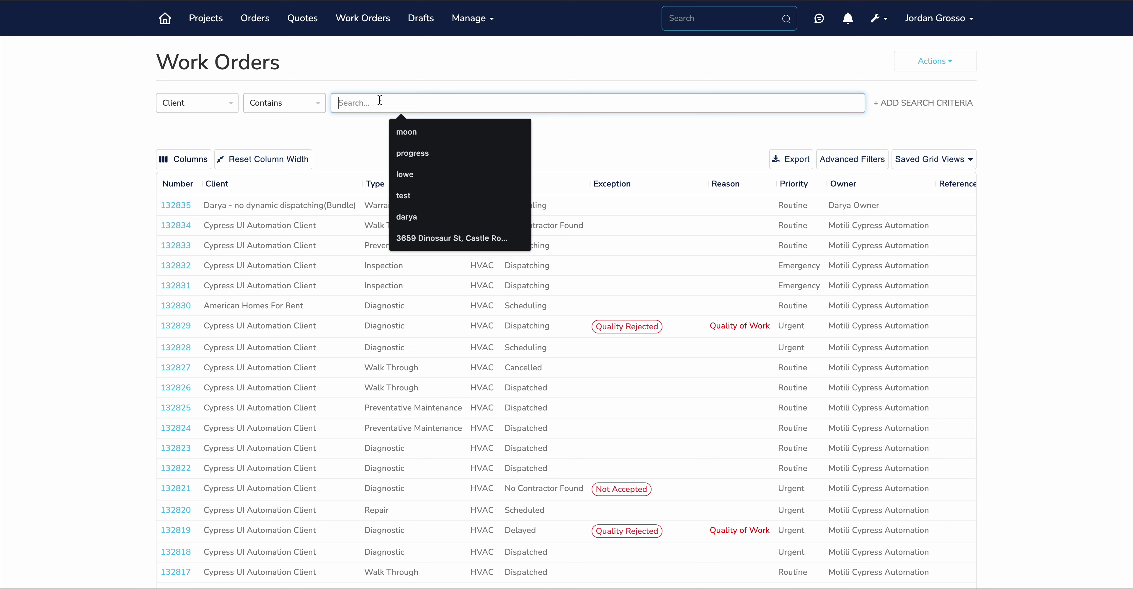
text(Lowe)
key(Return)
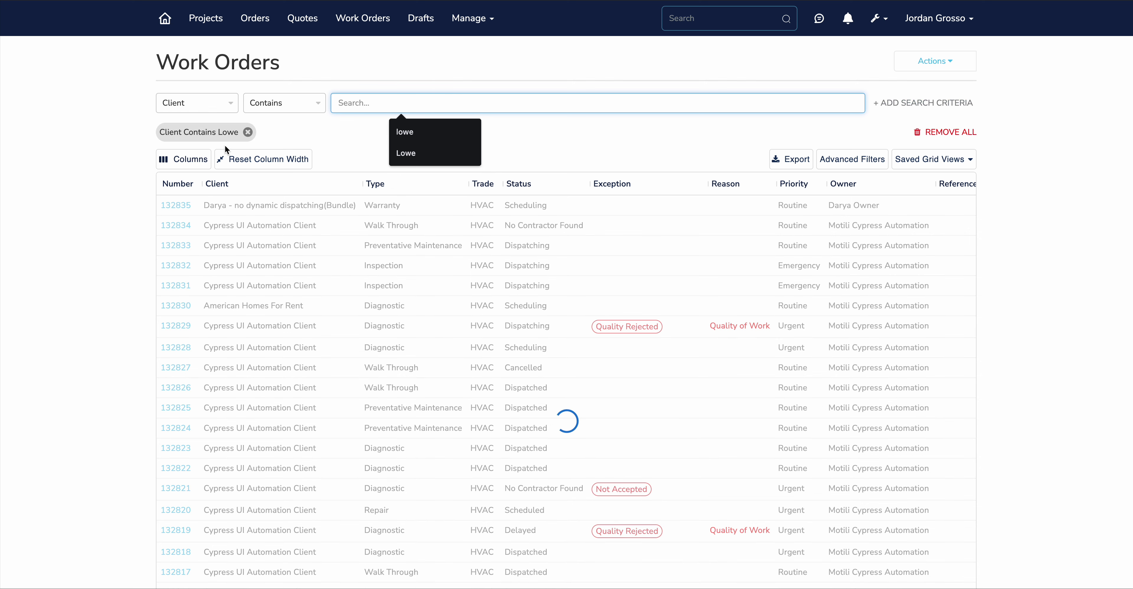
- Add an advanced filter for the status Created and apply it to the work orders
click(872, 161)
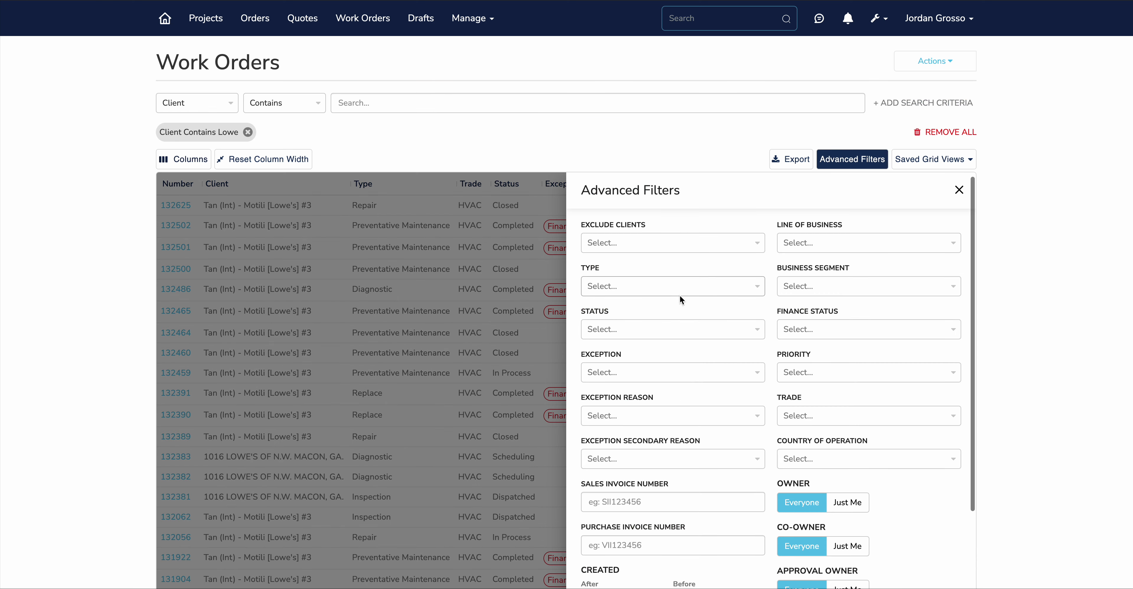
click(680, 285)
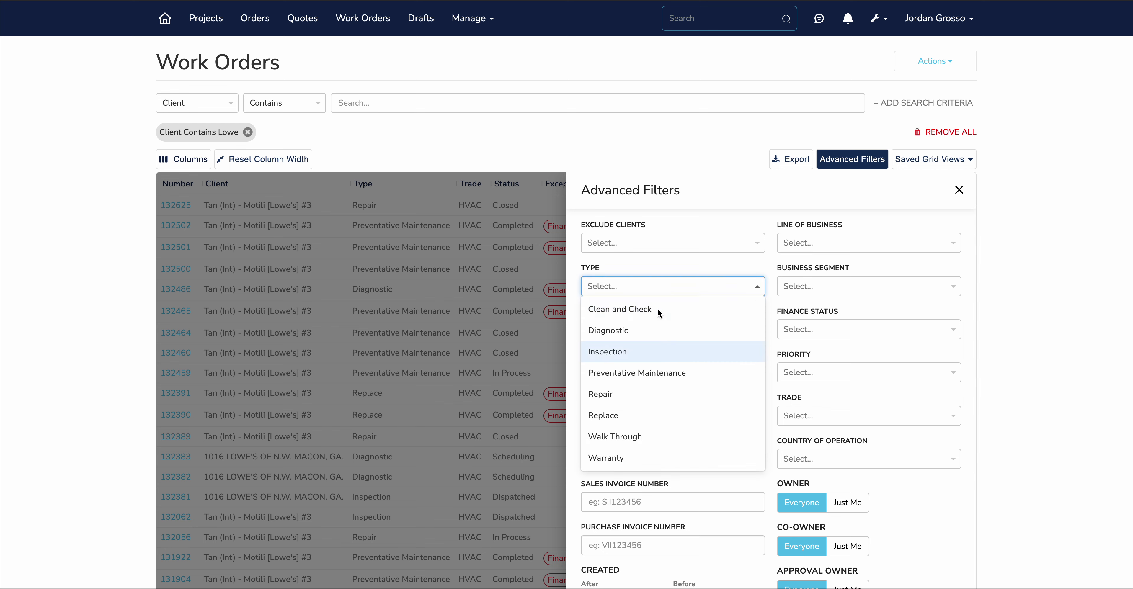
click(656, 284)
click(647, 323)
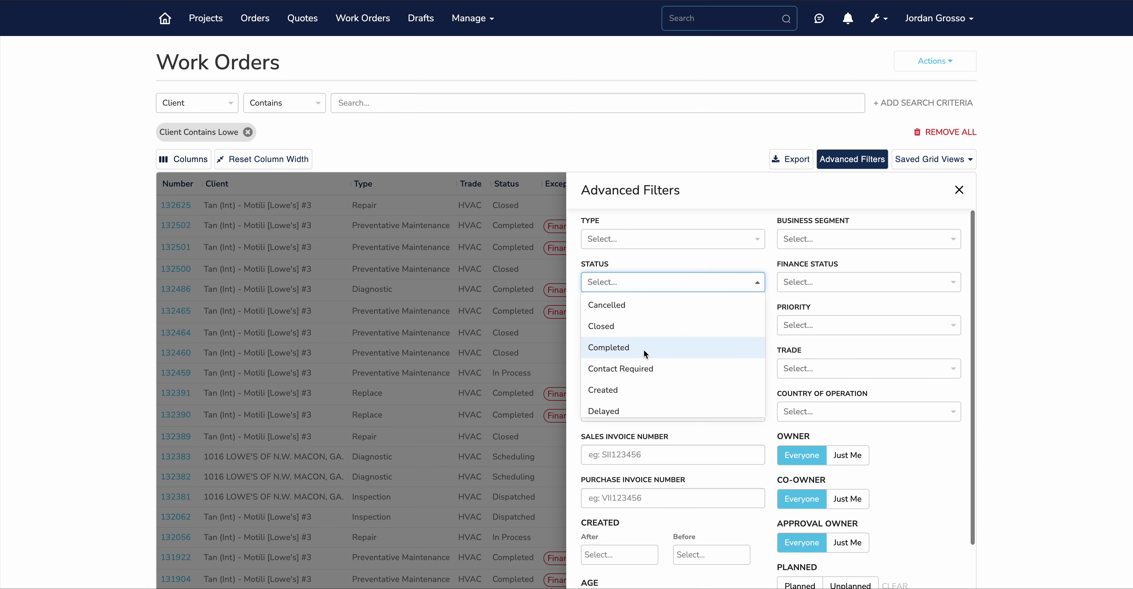
scroll(643, 379, down, 1)
scroll(643, 378, up, 1)
click(643, 381)
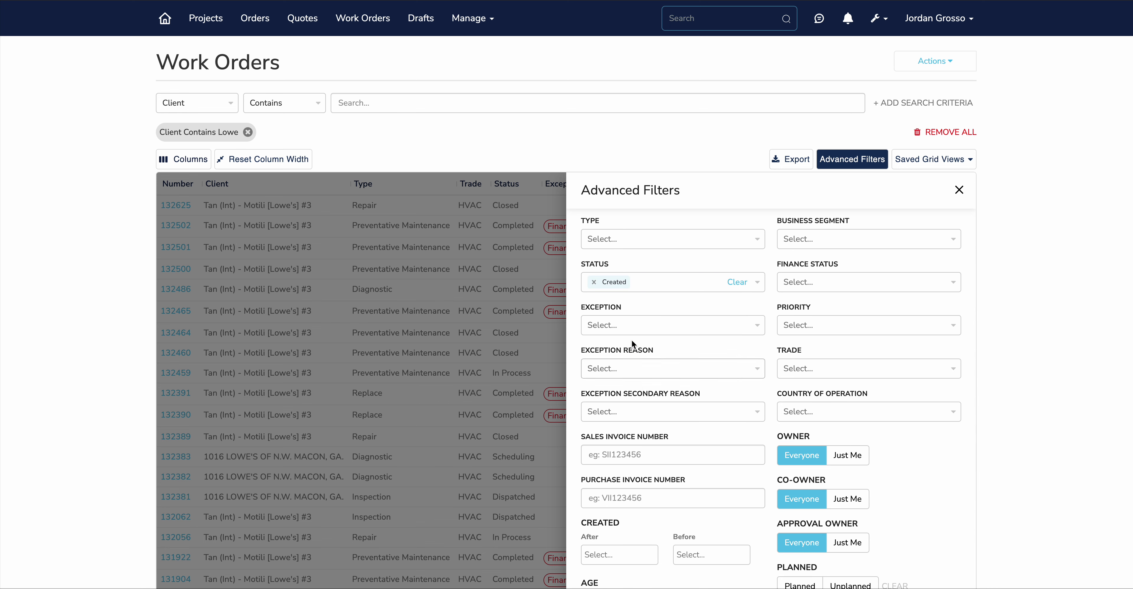
scroll(840, 358, down, 3)
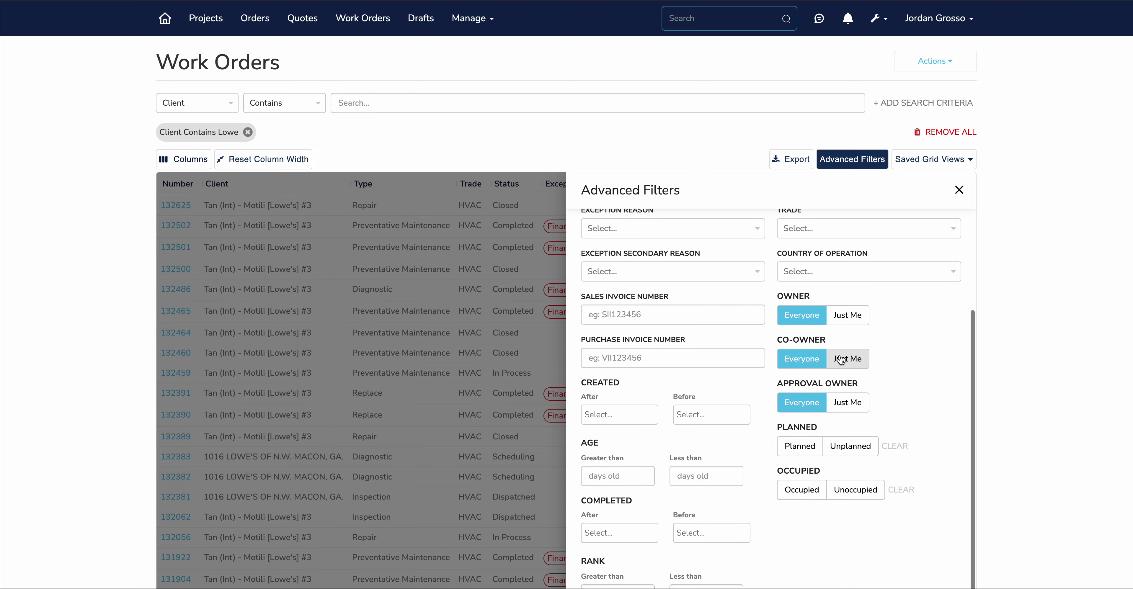
scroll(872, 385, down, 4)
click(906, 444)
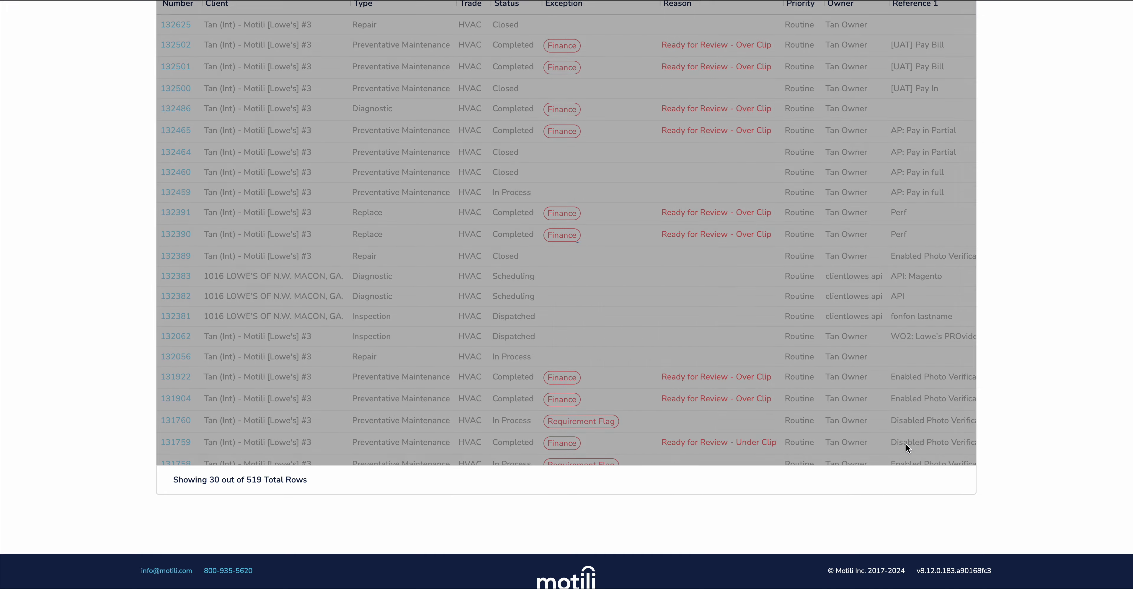
scroll(598, 340, up, 5)
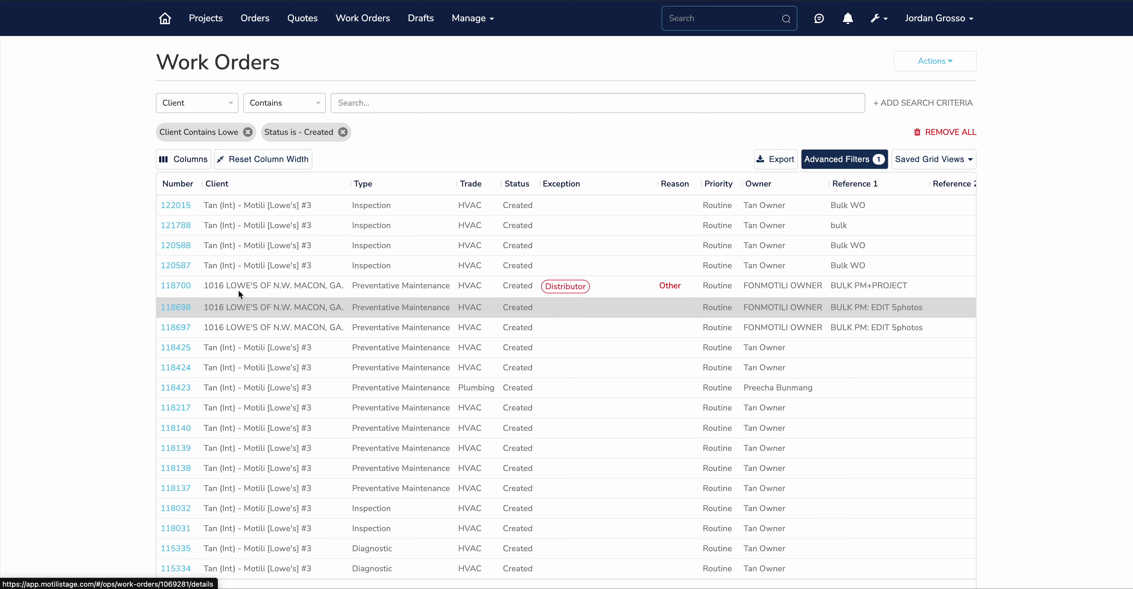
- Open the fourth listed inspection work order and review its status, job type, property, technician, external references, instructions and contacts
click(181, 268)
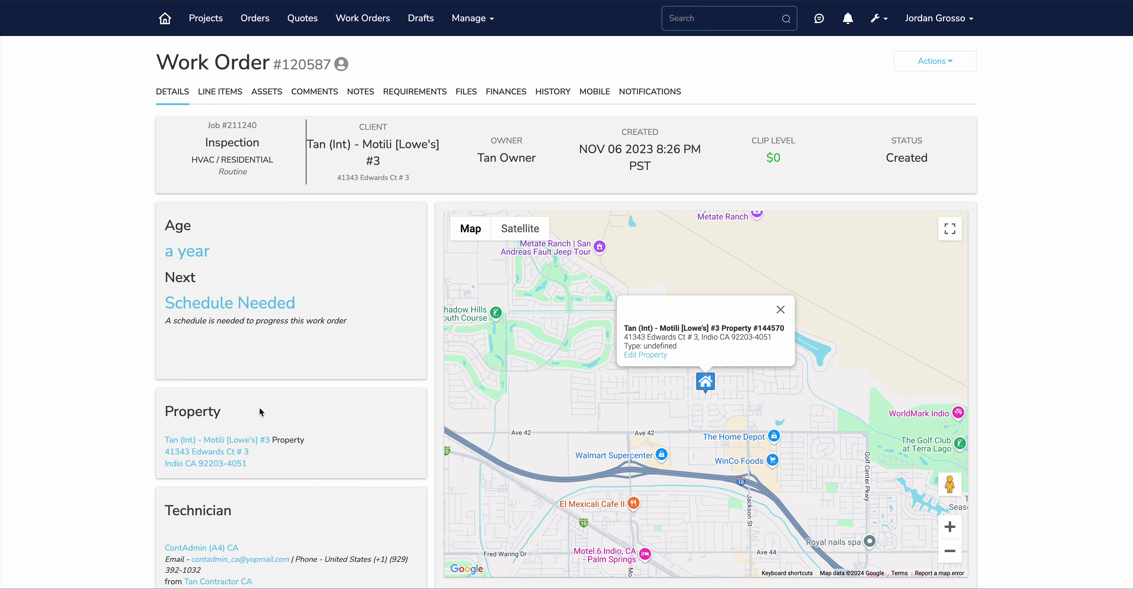
scroll(110, 415, down, 3)
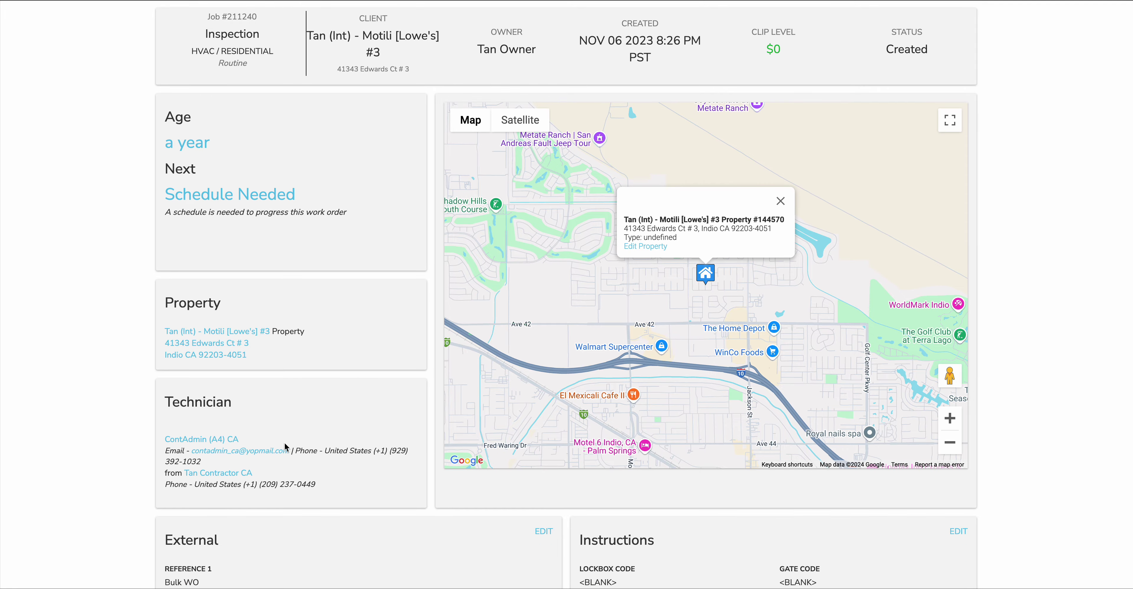
scroll(283, 447, up, 2)
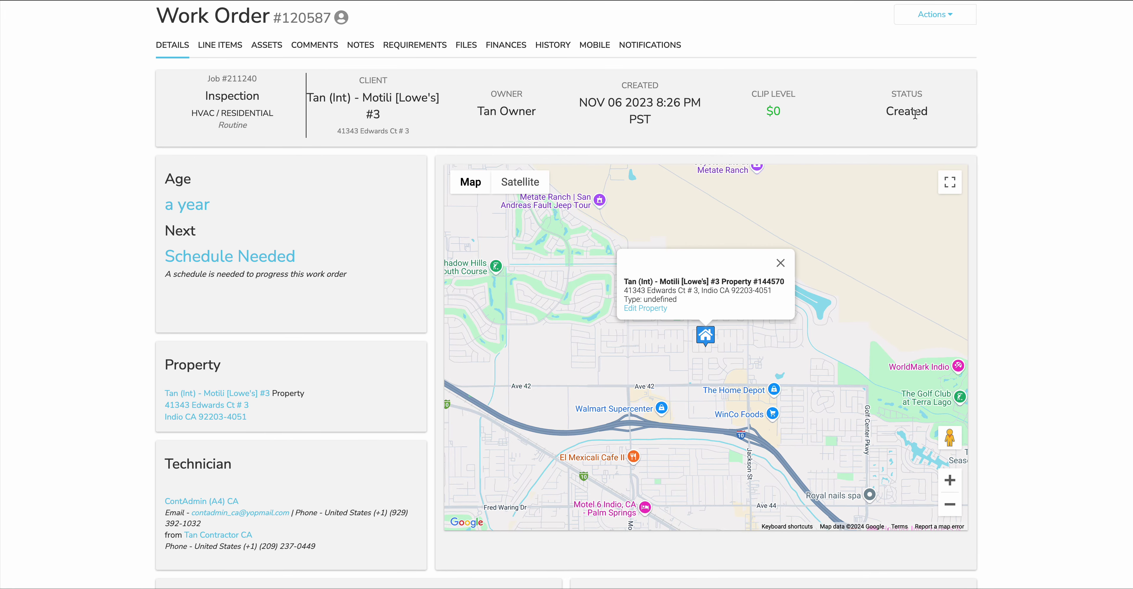
double_click(908, 108)
click(1061, 104)
double_click(250, 95)
click(113, 116)
scroll(126, 237, down, 8)
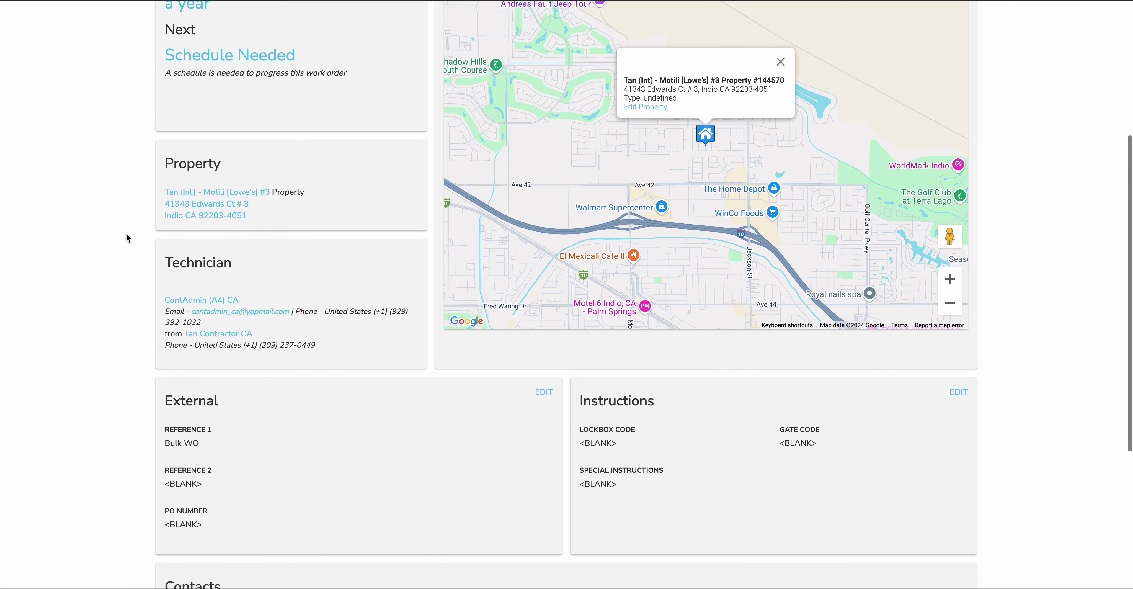
scroll(126, 238, down, 2)
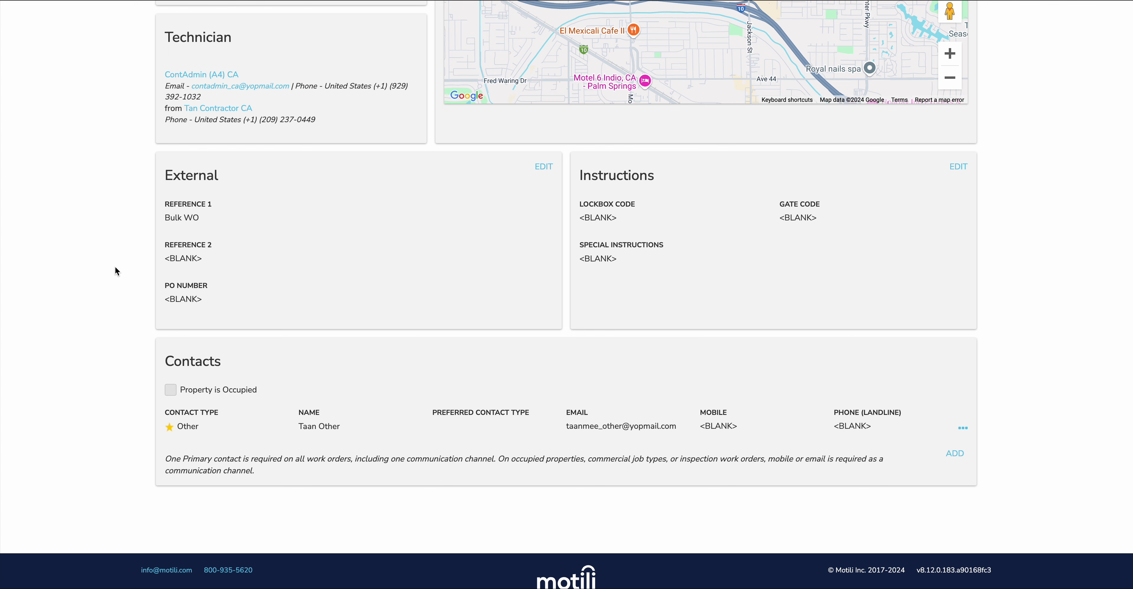
scroll(115, 267, down, 1)
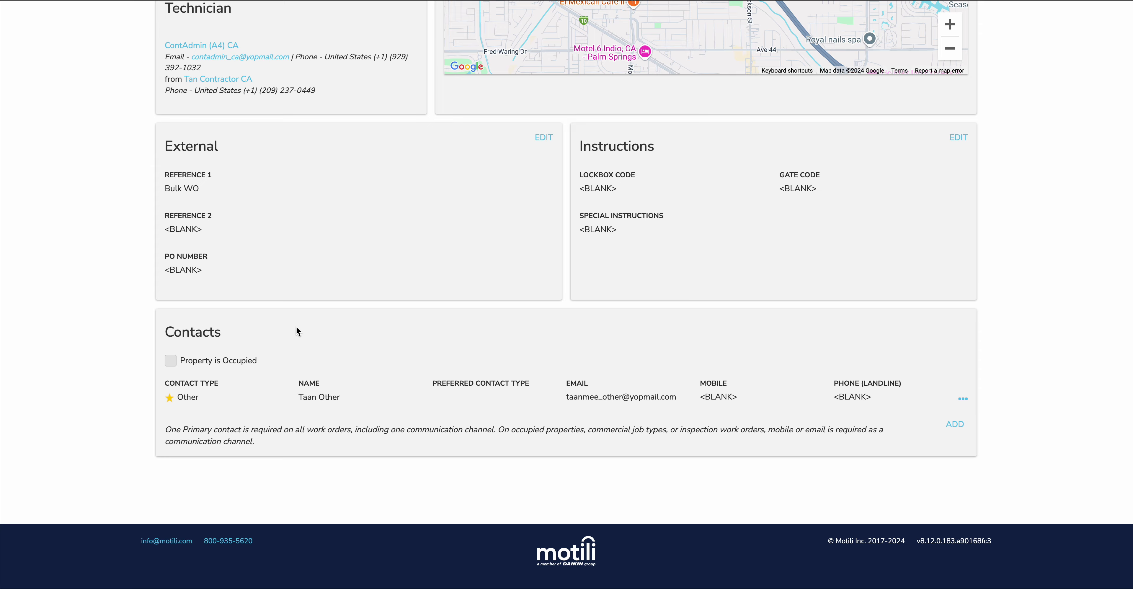
scroll(296, 327, up, 10)
- Review the work order's line items, assets and notes
click(219, 99)
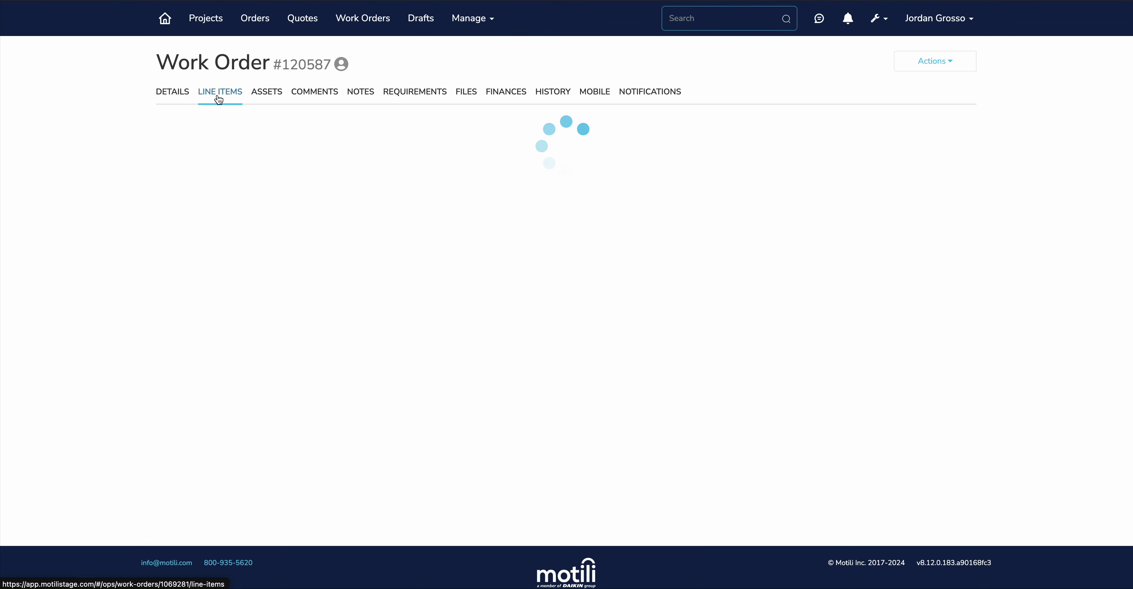
scroll(329, 303, down, 4)
scroll(329, 310, up, 4)
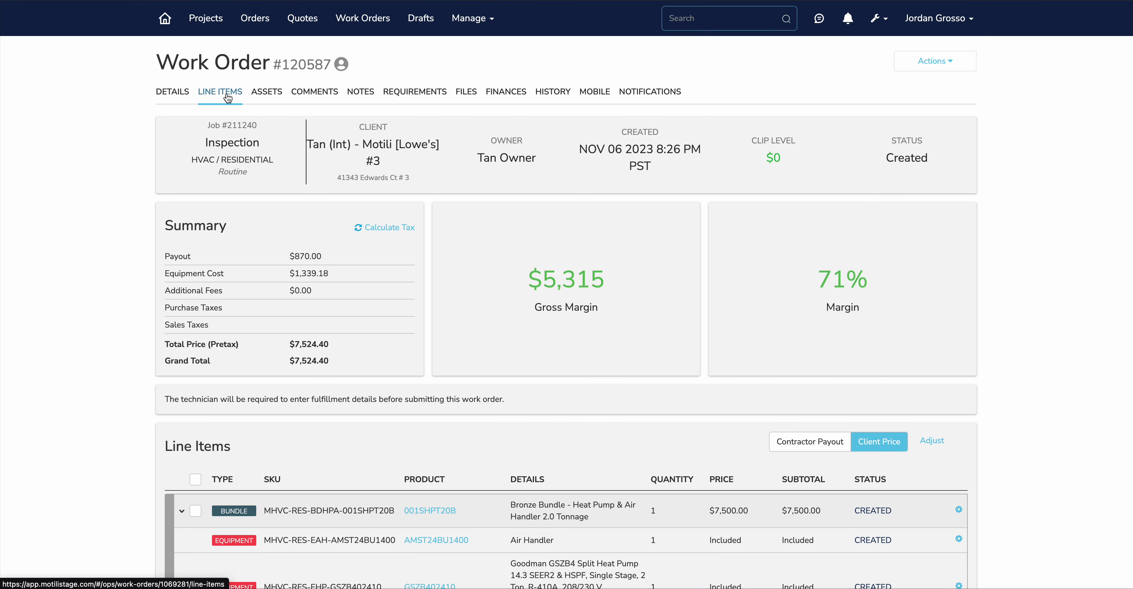
click(270, 93)
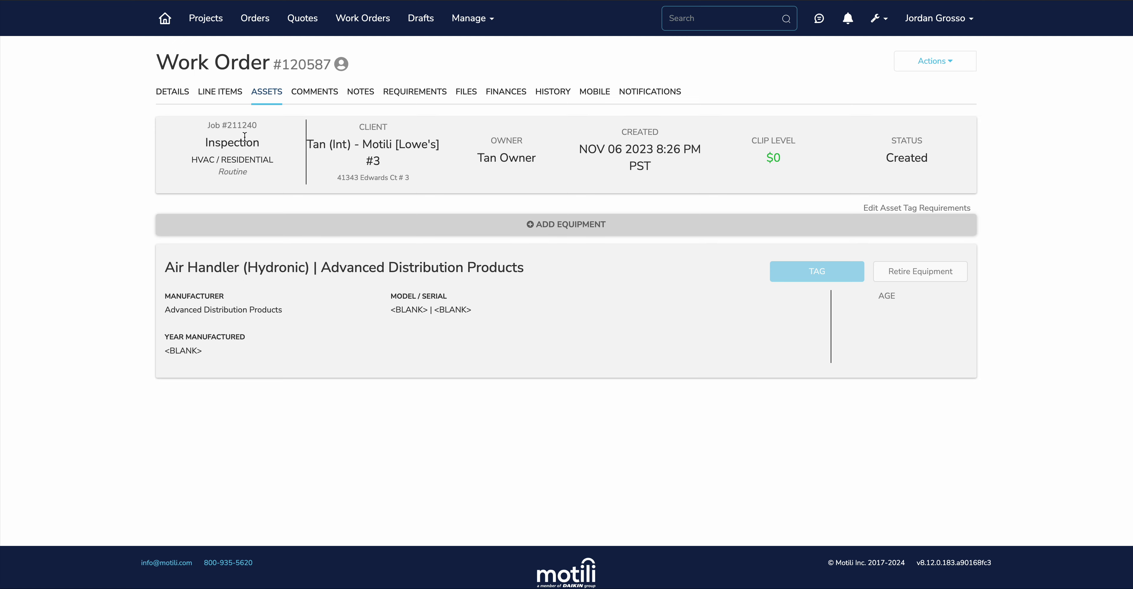
click(358, 91)
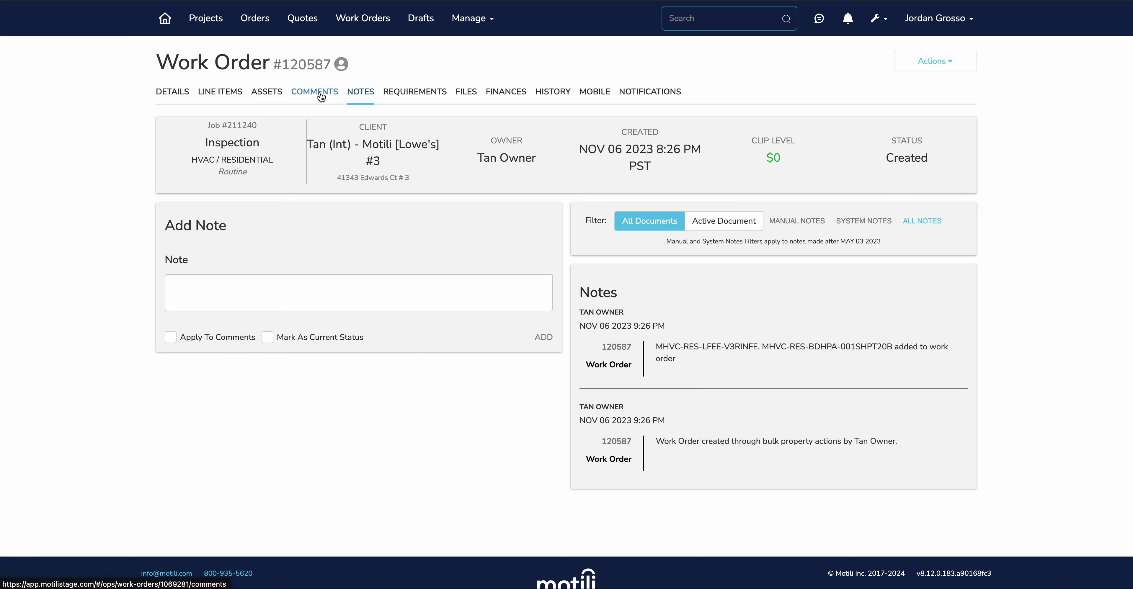
- Examine the work order's checklist and photo requirements and its uploaded photos
click(420, 94)
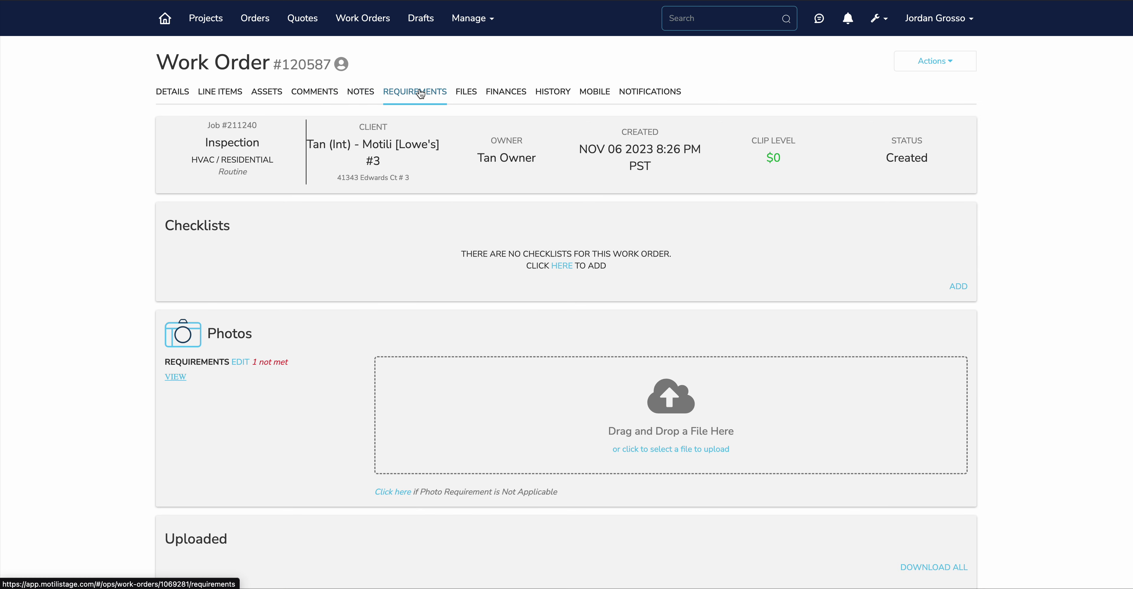
scroll(458, 273, down, 5)
scroll(459, 272, up, 5)
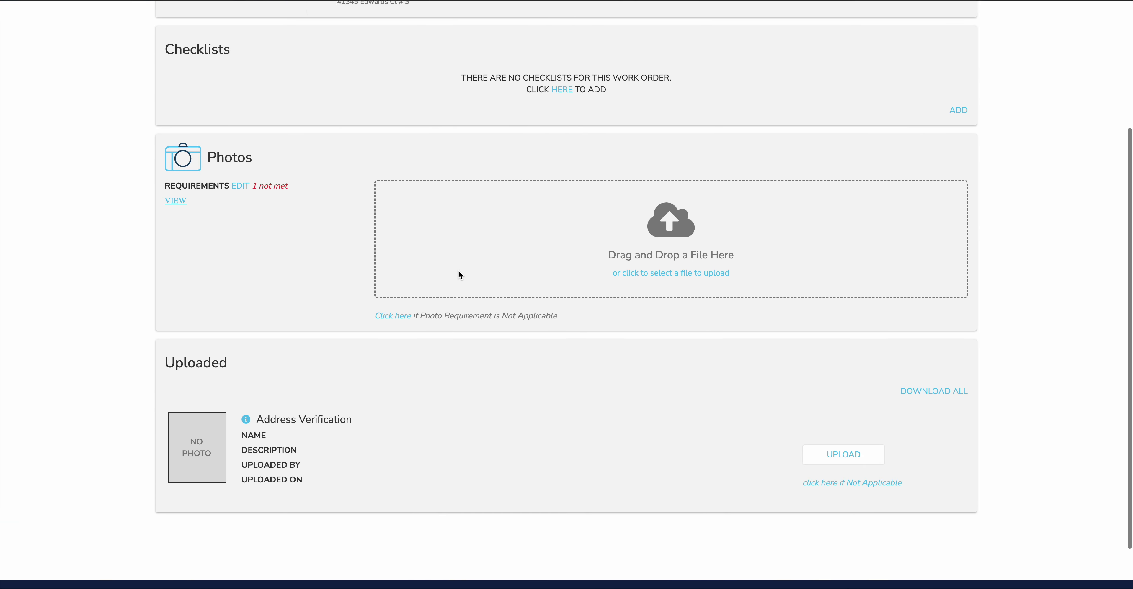
scroll(458, 271, up, 1)
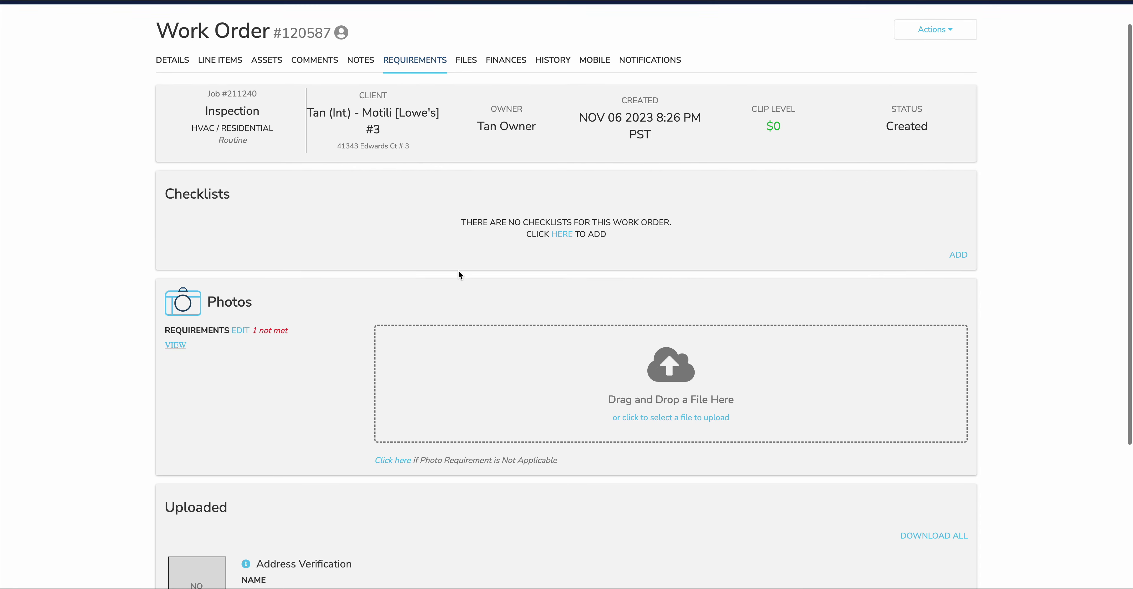
scroll(492, 145, up, 1)
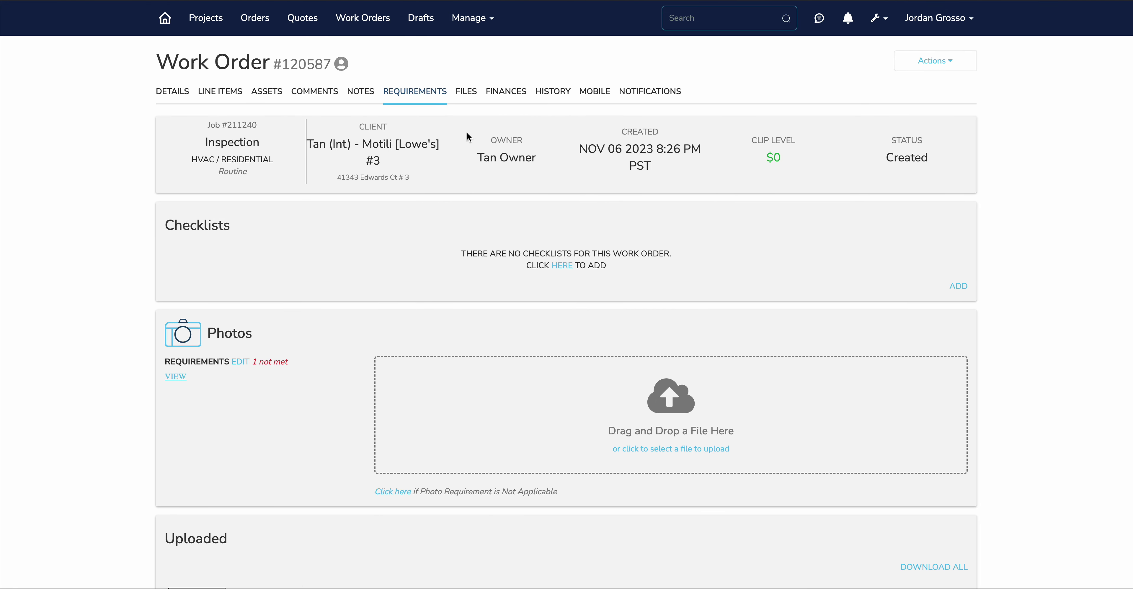
- Look through the work order's files, finances and history
click(468, 100)
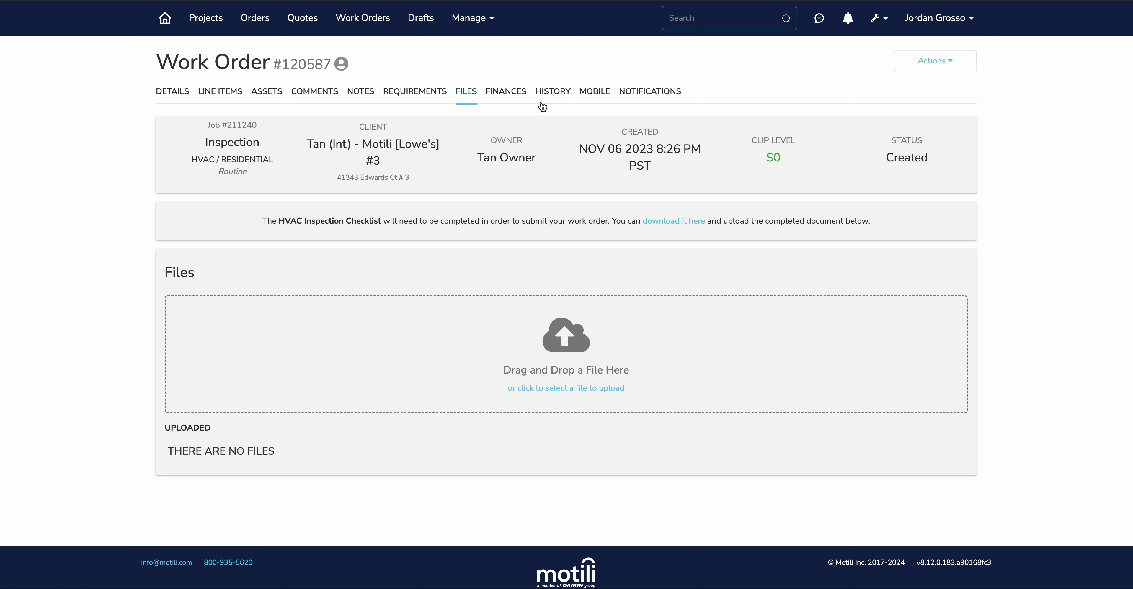
click(510, 91)
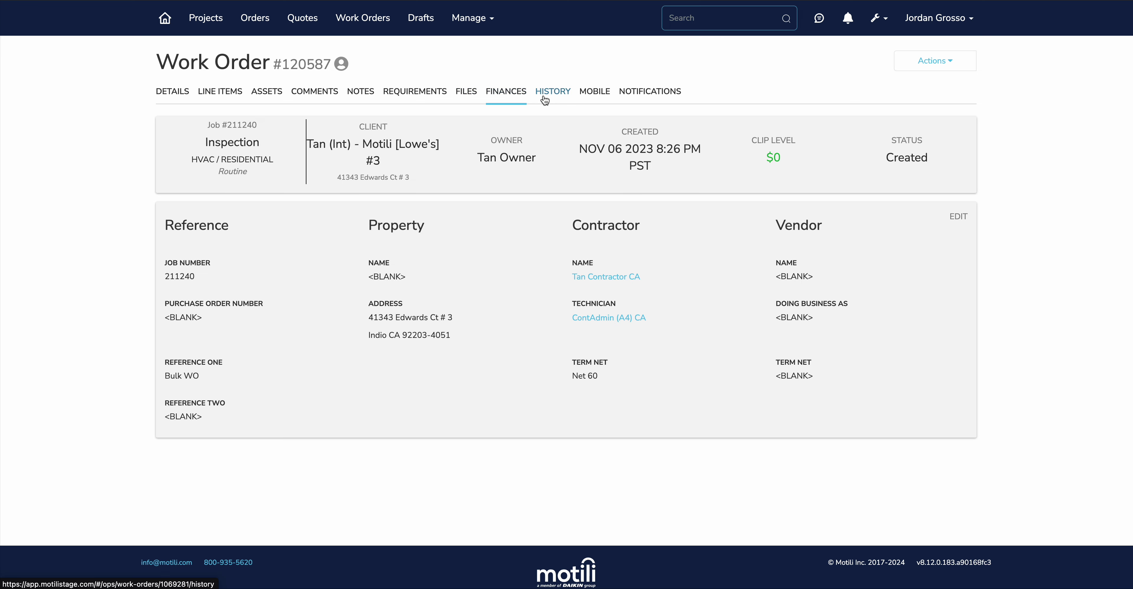
click(544, 97)
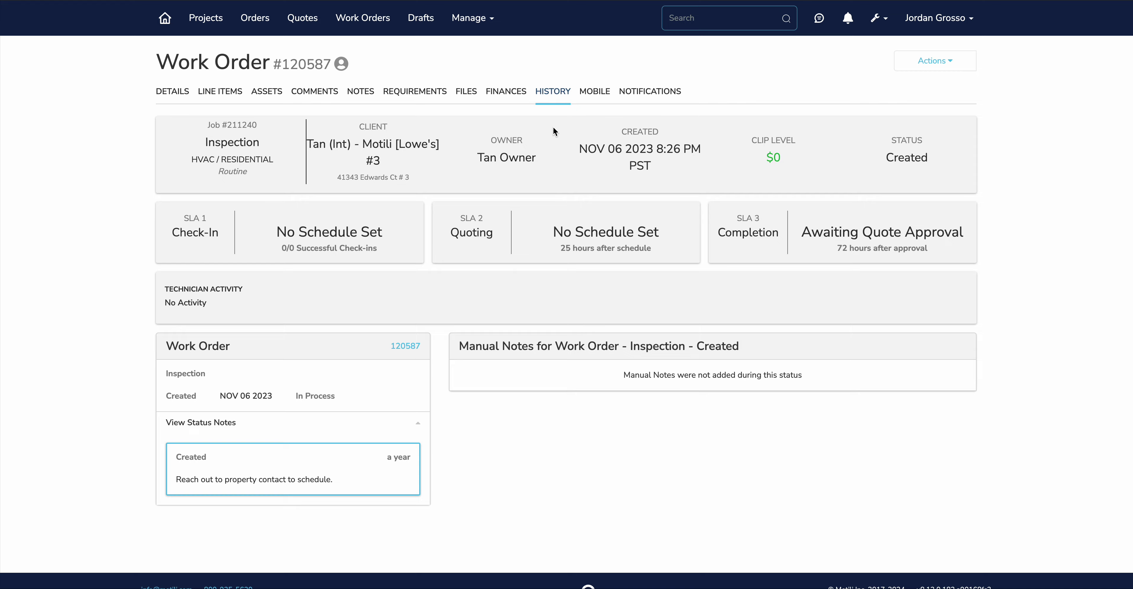
- Return to the Work Orders list and start creating a new inspection work order
click(373, 16)
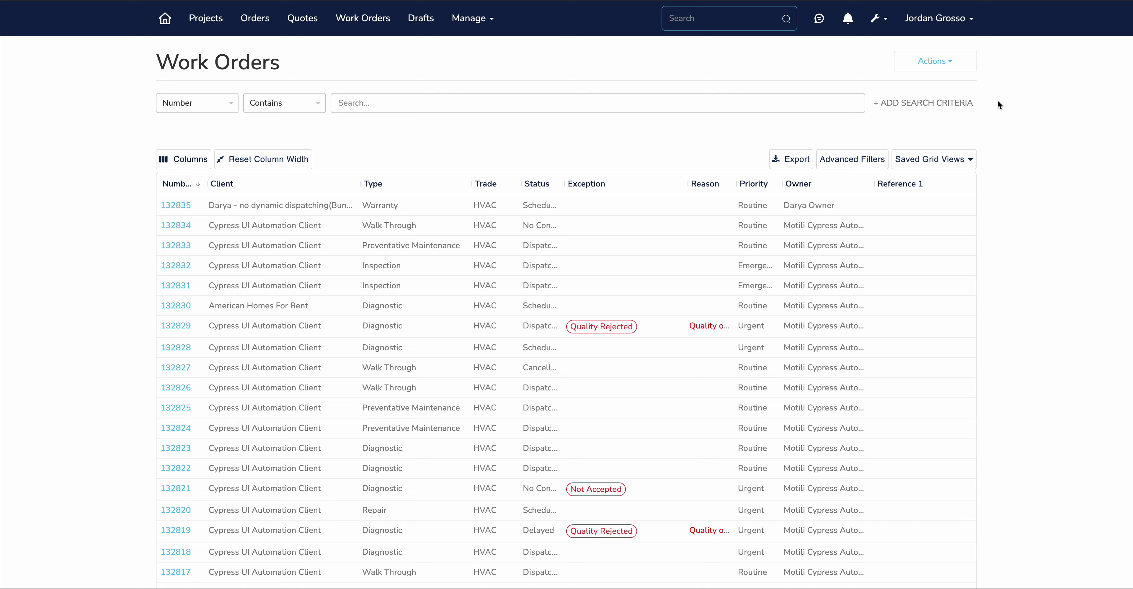
click(950, 62)
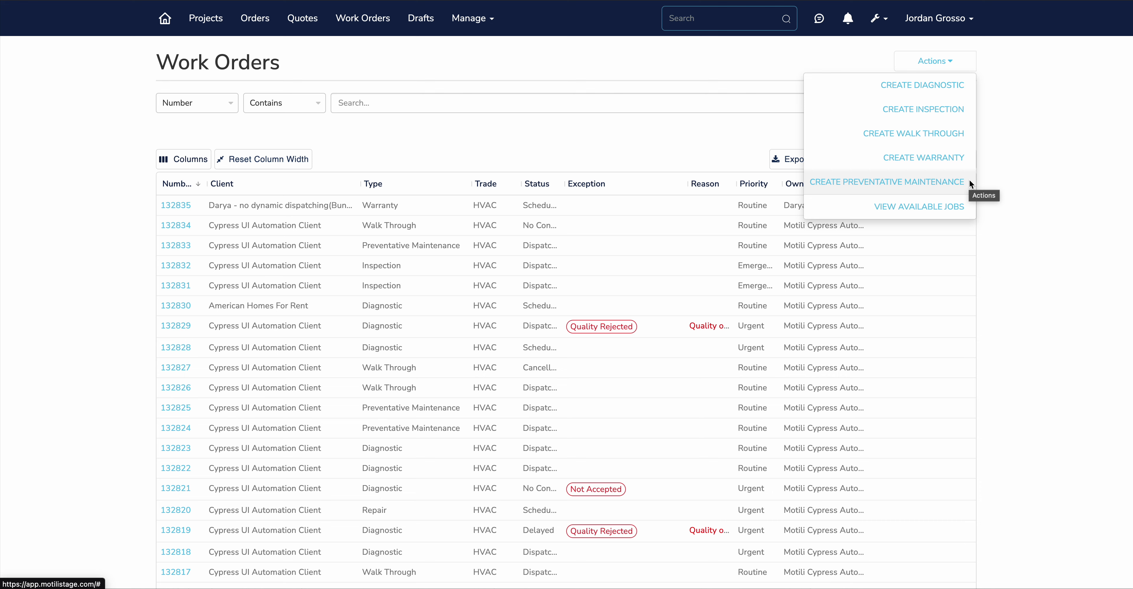
click(964, 111)
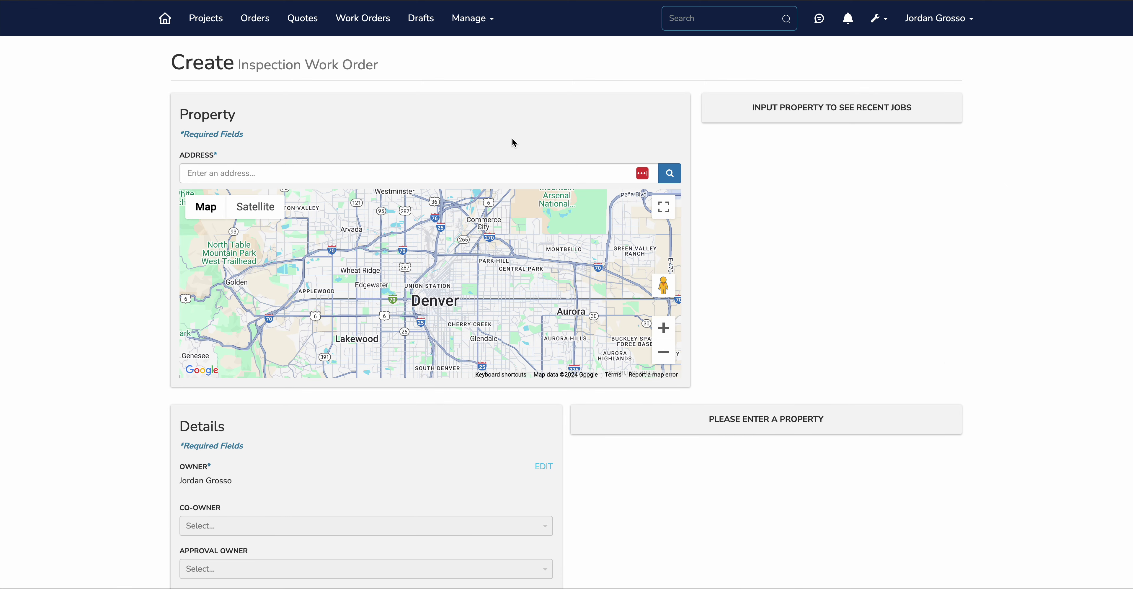
- Look up the property by its street number and select the AIMCO multi-dwelling property in Chicago
click(428, 165)
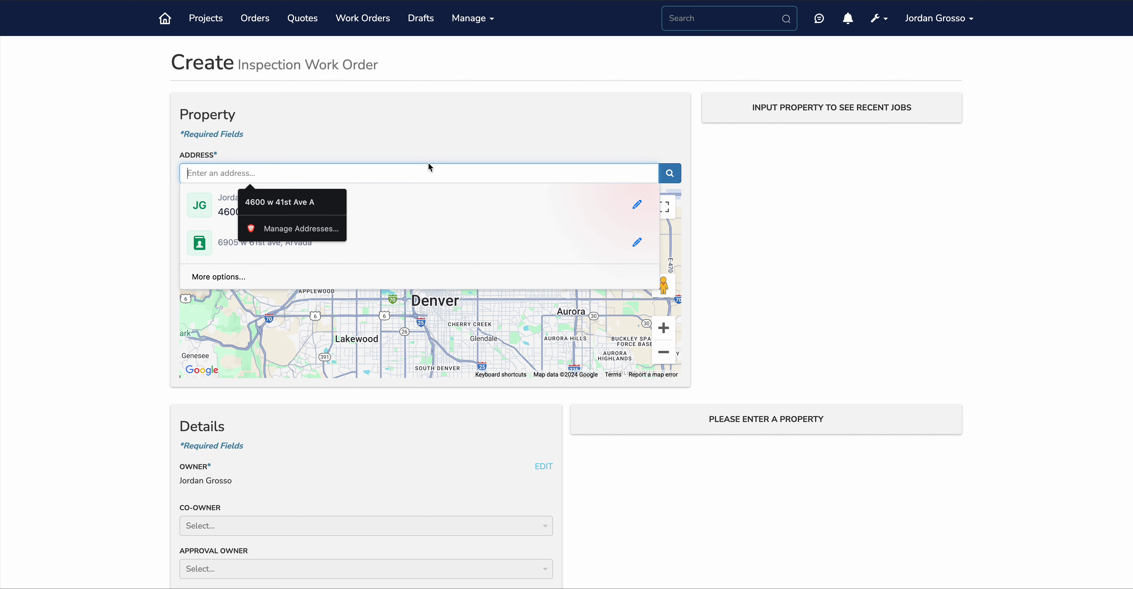
text(690)
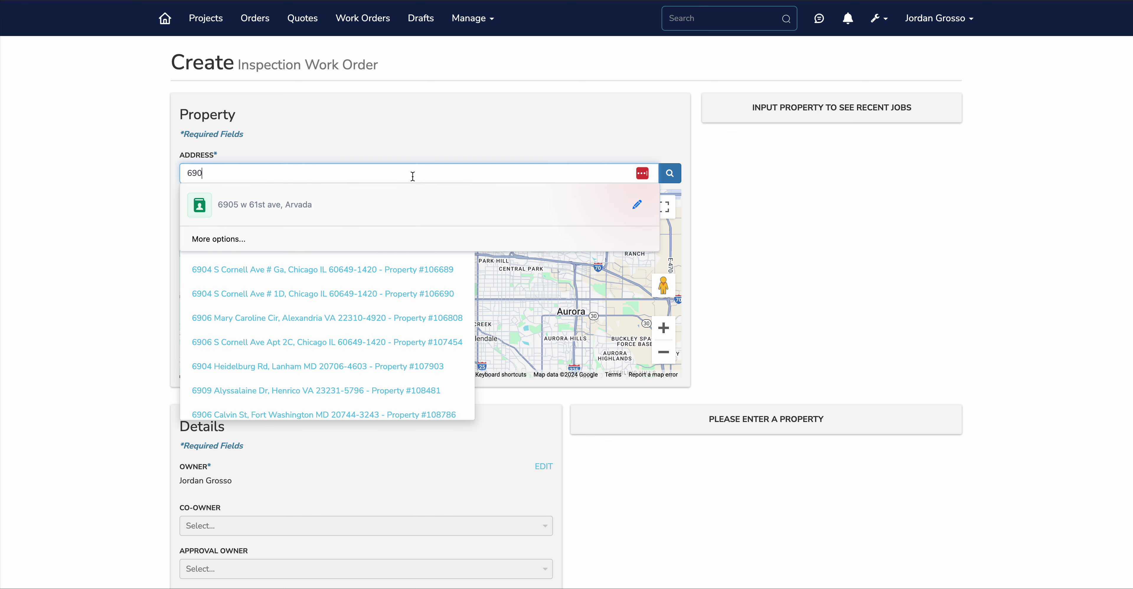
click(360, 272)
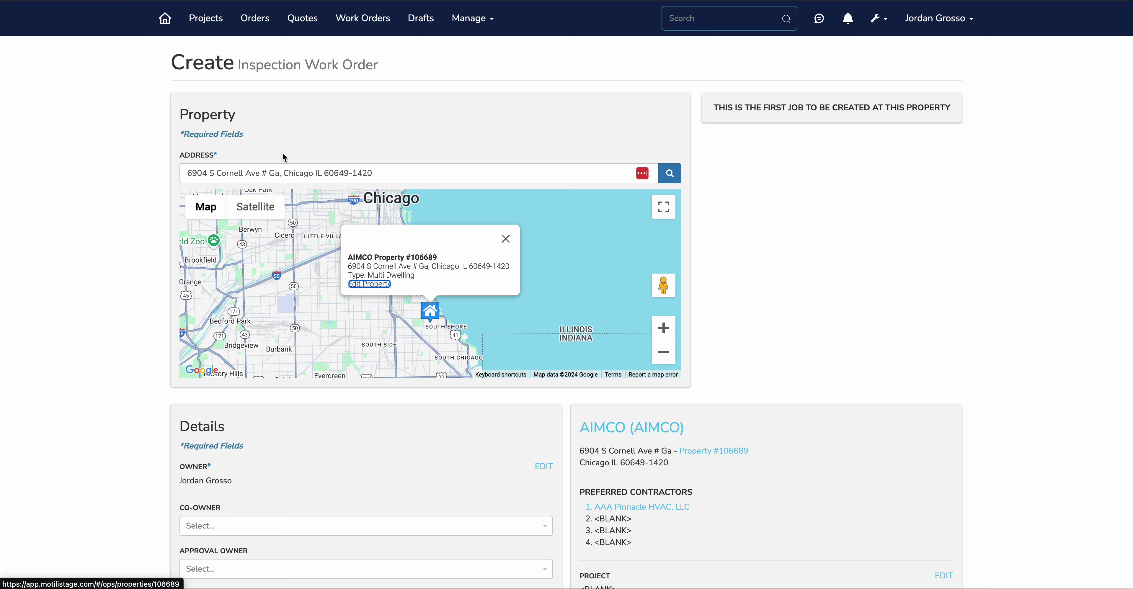
- Examine the selected property's summary and the fields in the Details section
scroll(457, 161, down, 1)
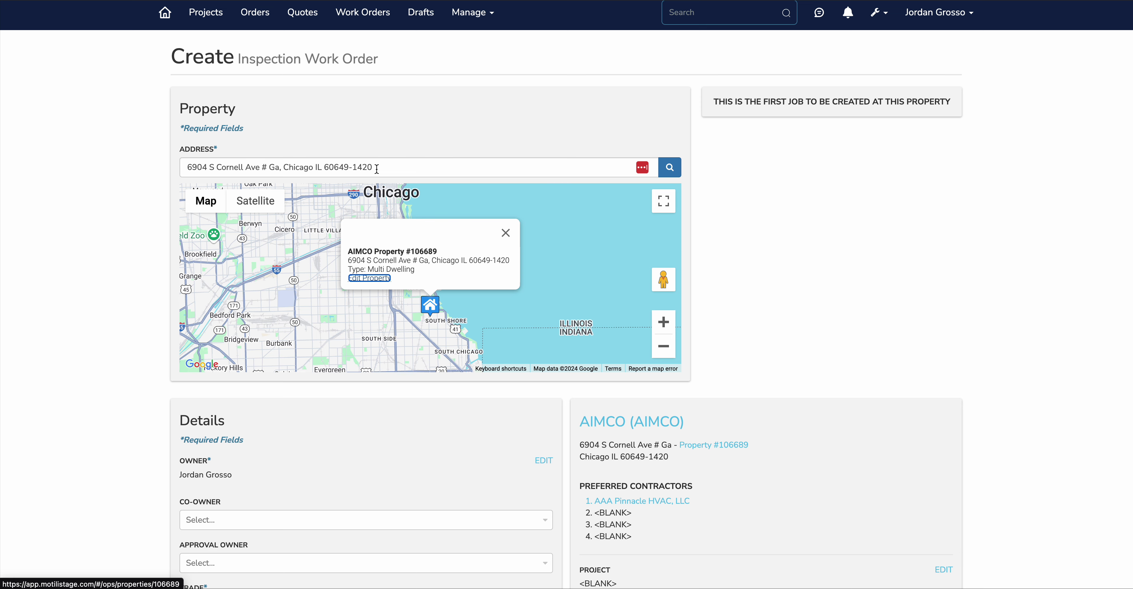
scroll(134, 233, down, 3)
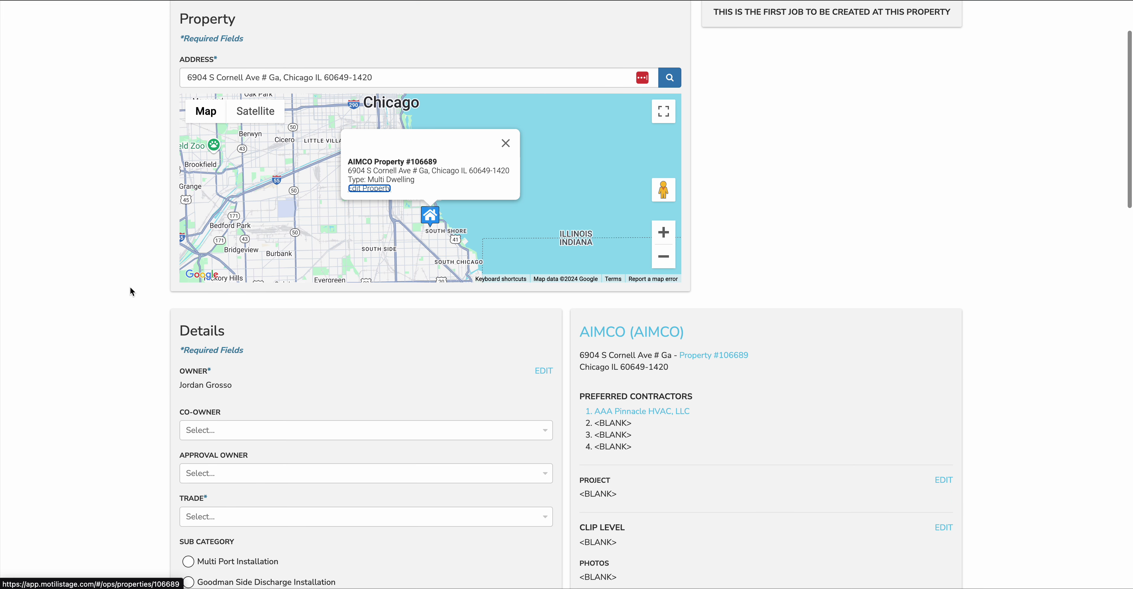
scroll(128, 290, down, 1)
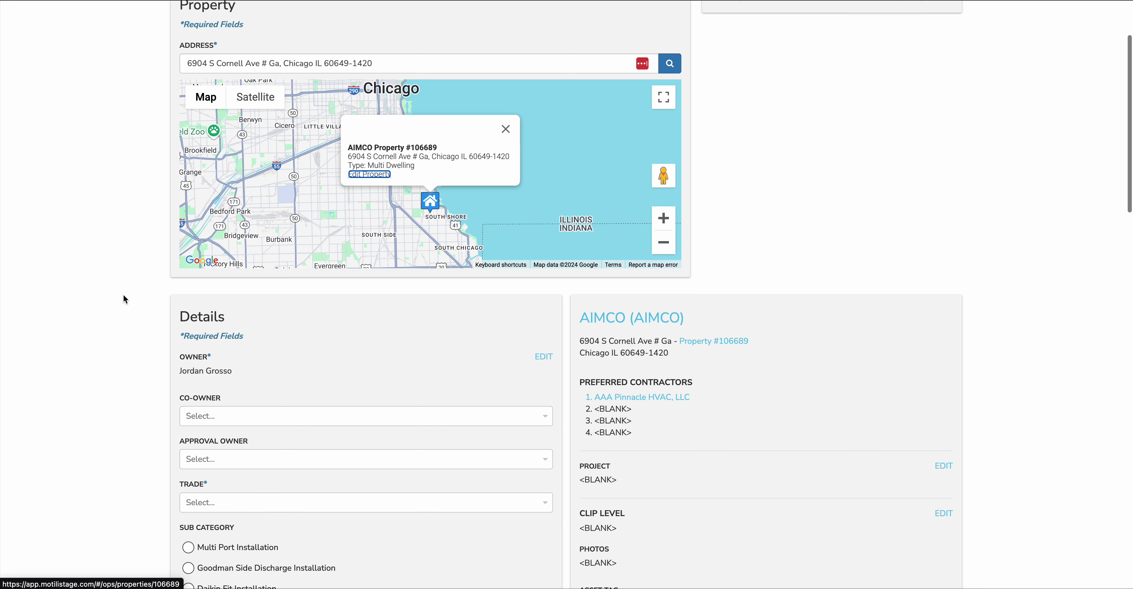
scroll(123, 299, down, 1)
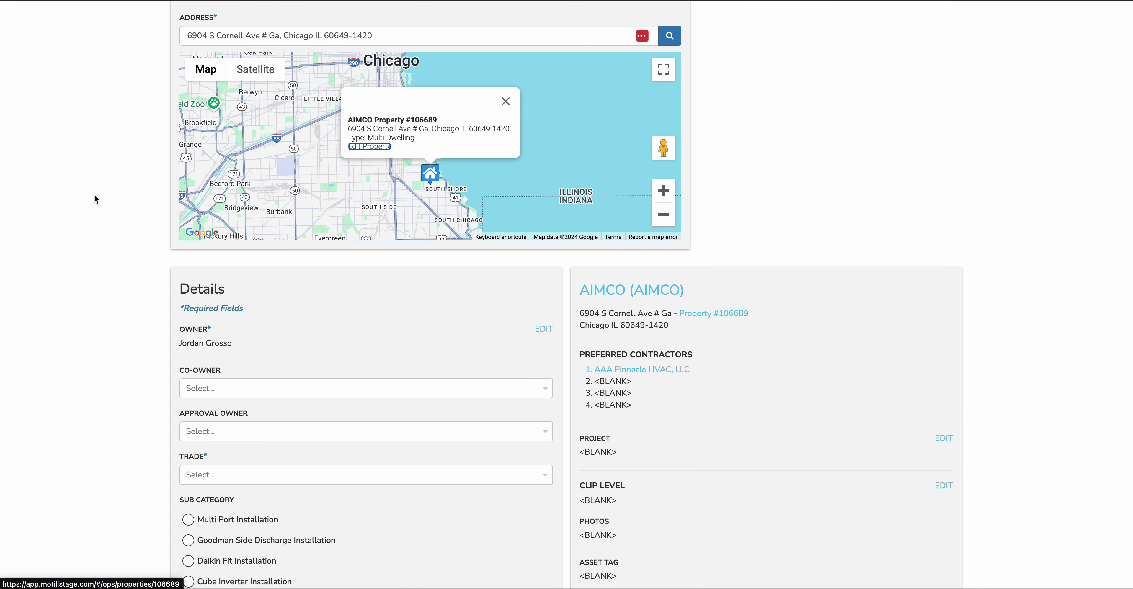
scroll(94, 196, down, 5)
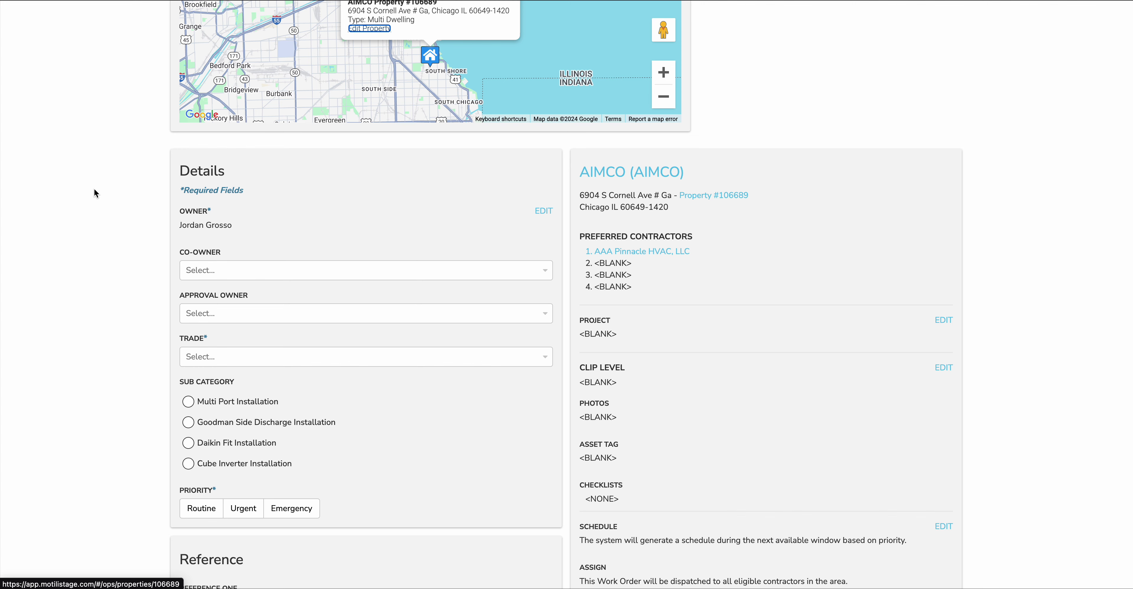
scroll(74, 259, down, 2)
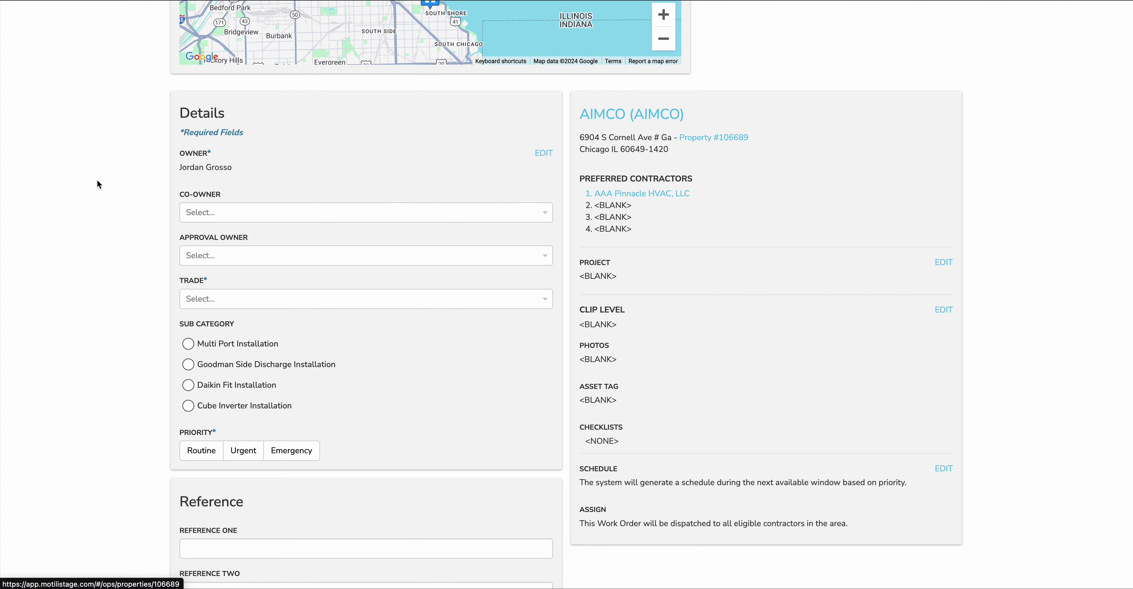
scroll(97, 175, down, 1)
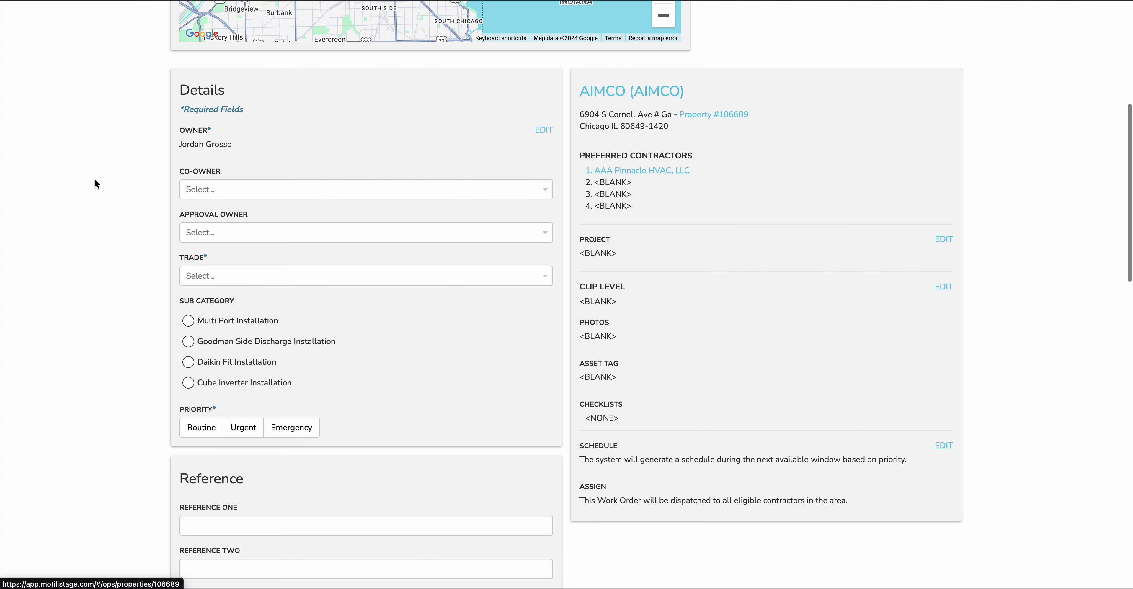
scroll(90, 200, down, 1)
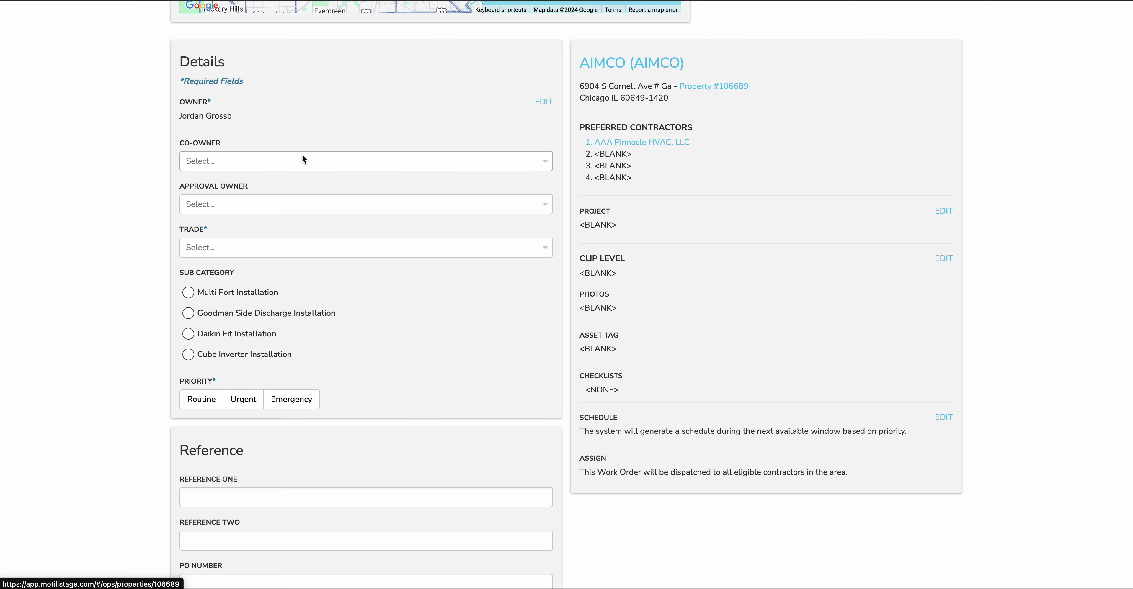
- Set the work order's trade to HVAC - Residential and its priority to Routine
click(254, 250)
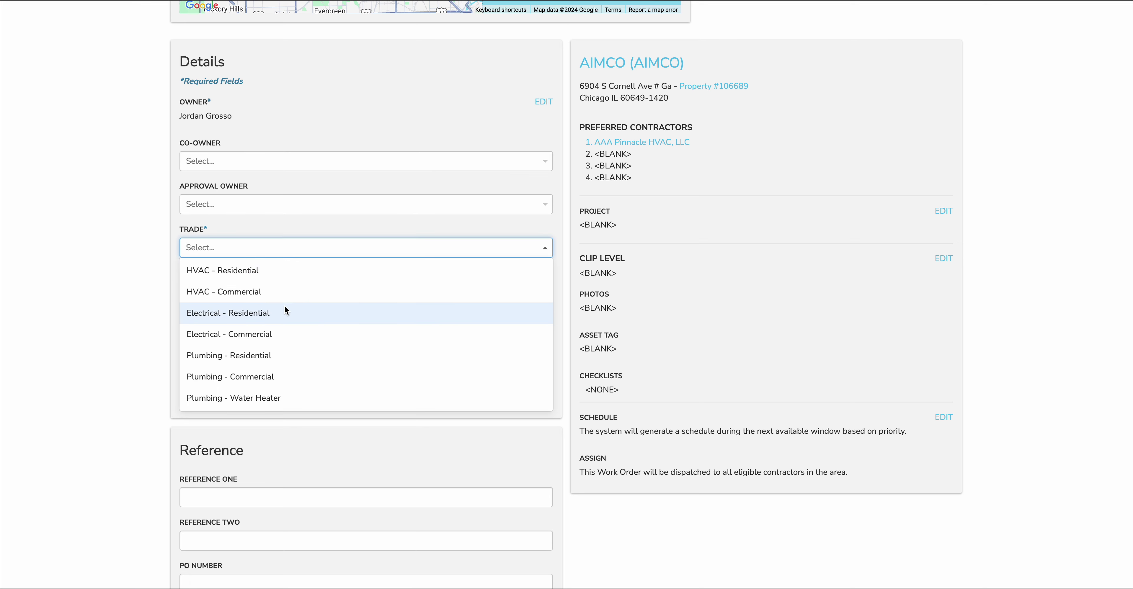
click(280, 271)
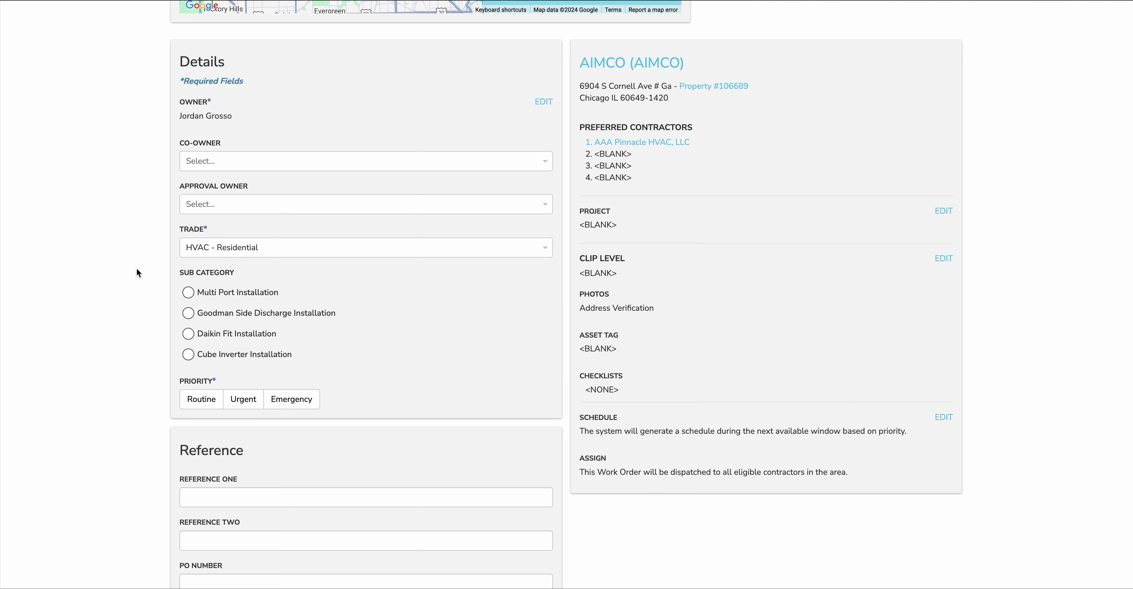
scroll(136, 267, down, 3)
click(201, 259)
scroll(151, 370, down, 2)
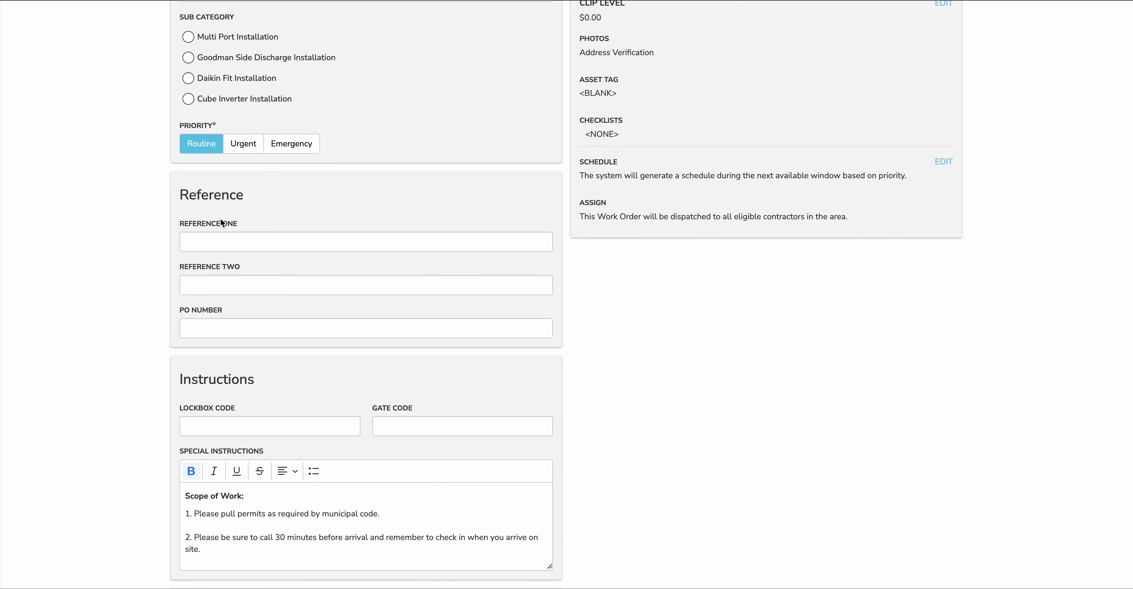
- Fill in the first reference number and the PO number in the Reference section
click(232, 243)
text(651154154)
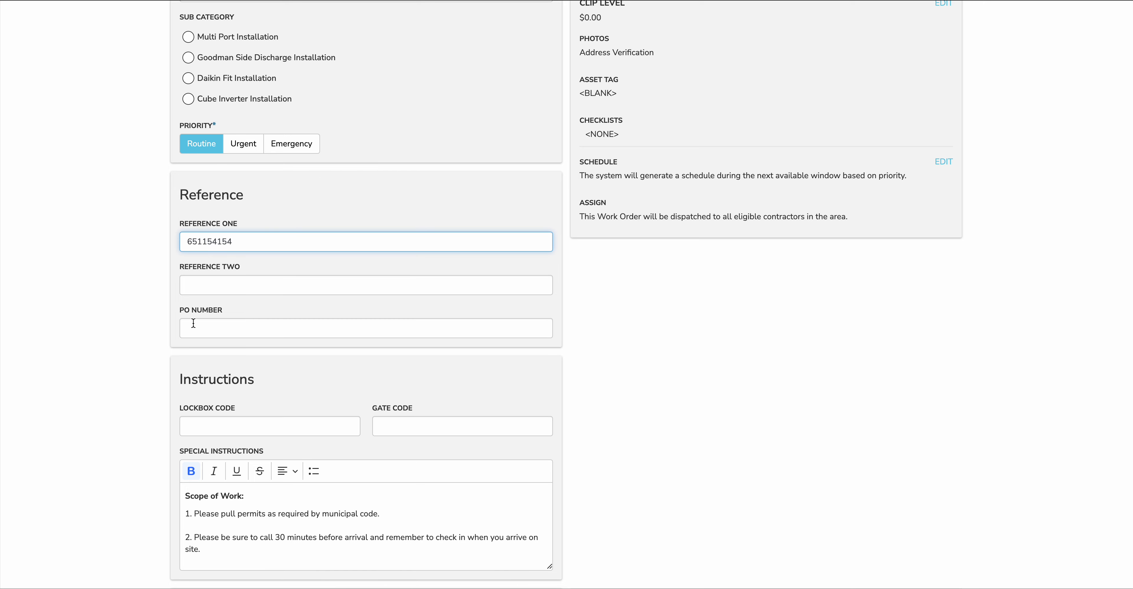
click(205, 324)
text(845182)
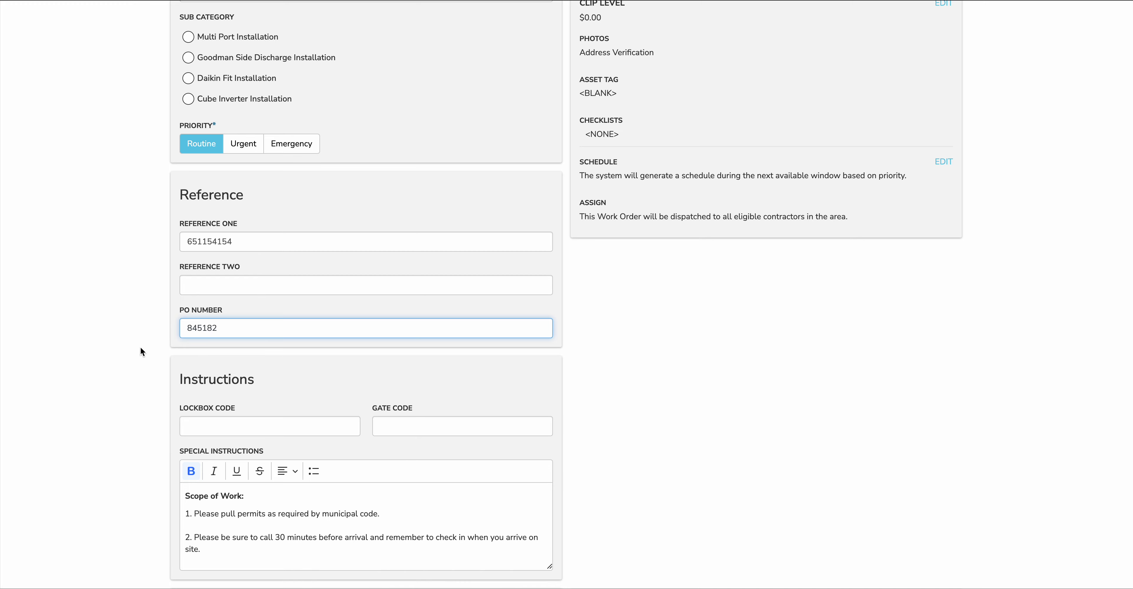
- Mark the property as occupied in the Contact section
scroll(141, 351, down, 2)
scroll(144, 253, down, 3)
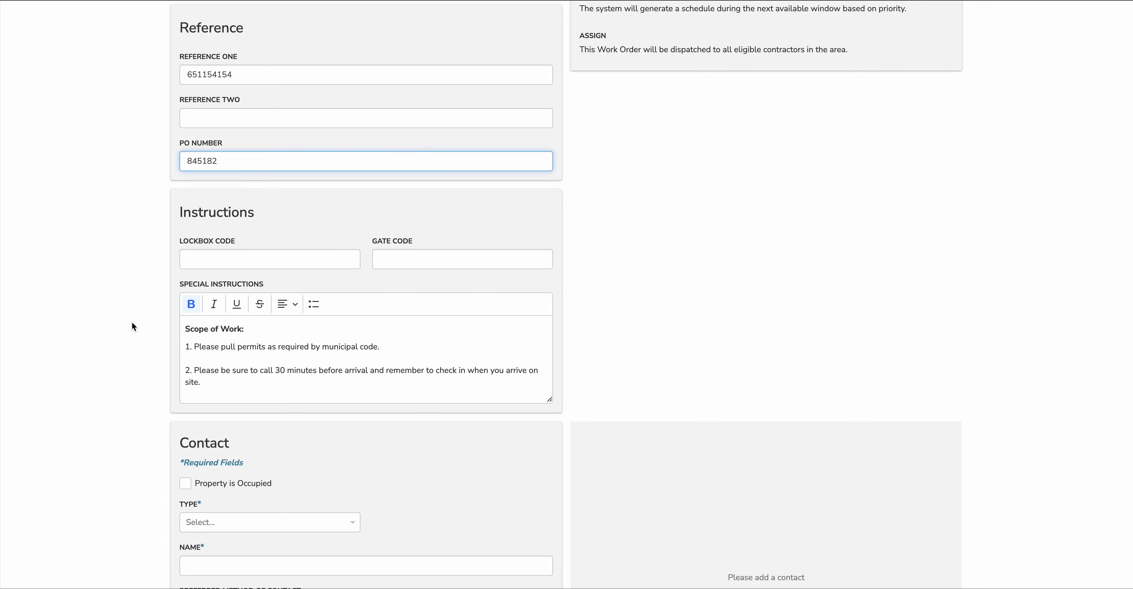
scroll(132, 323, down, 6)
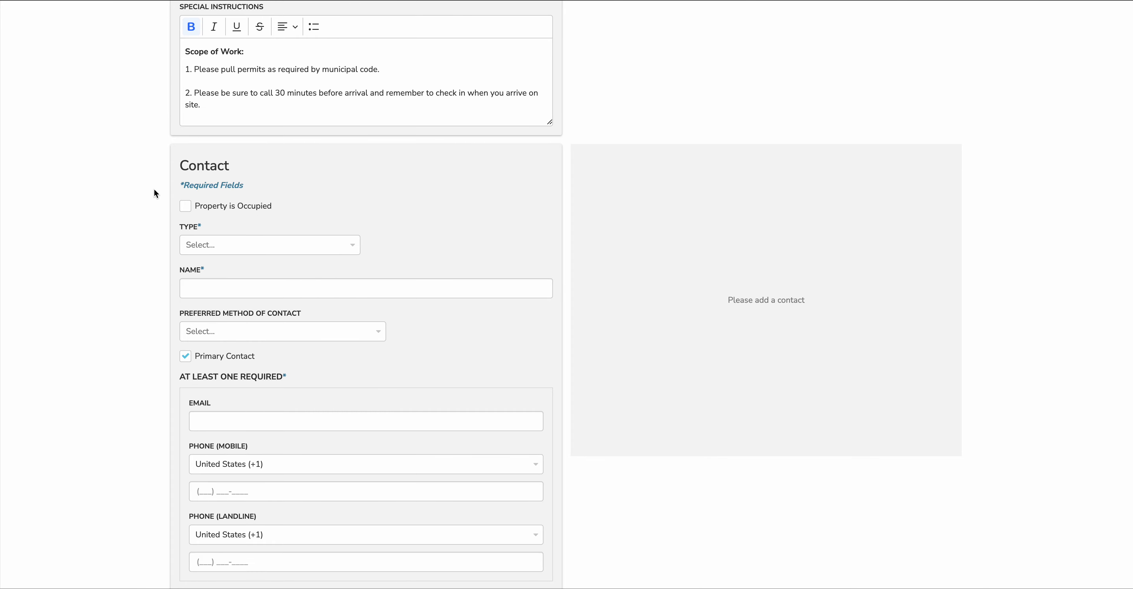
click(185, 206)
scroll(114, 263, down, 2)
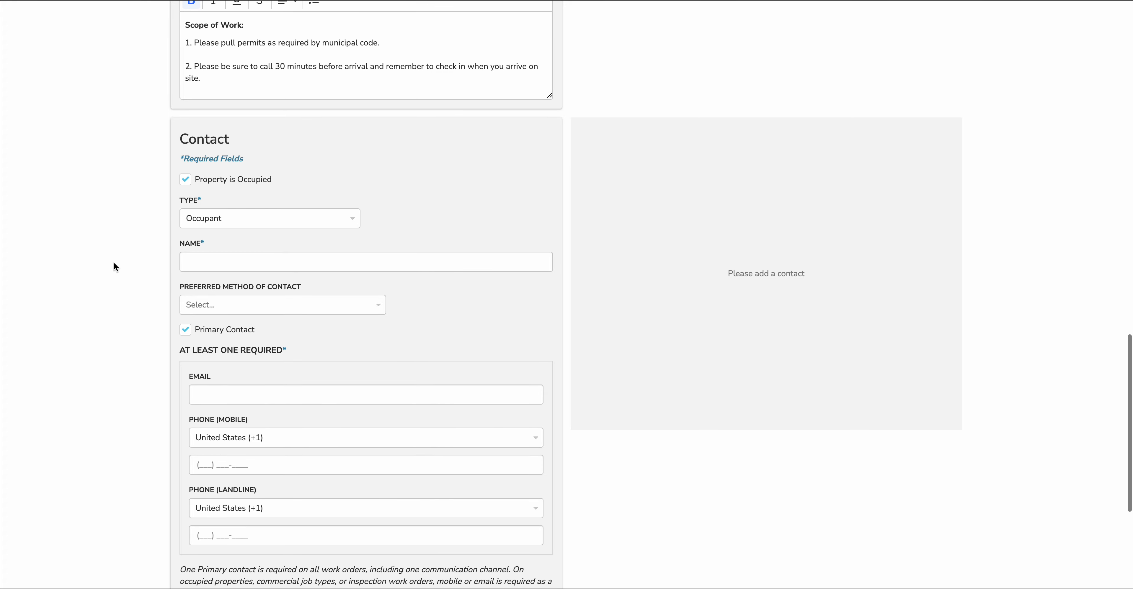
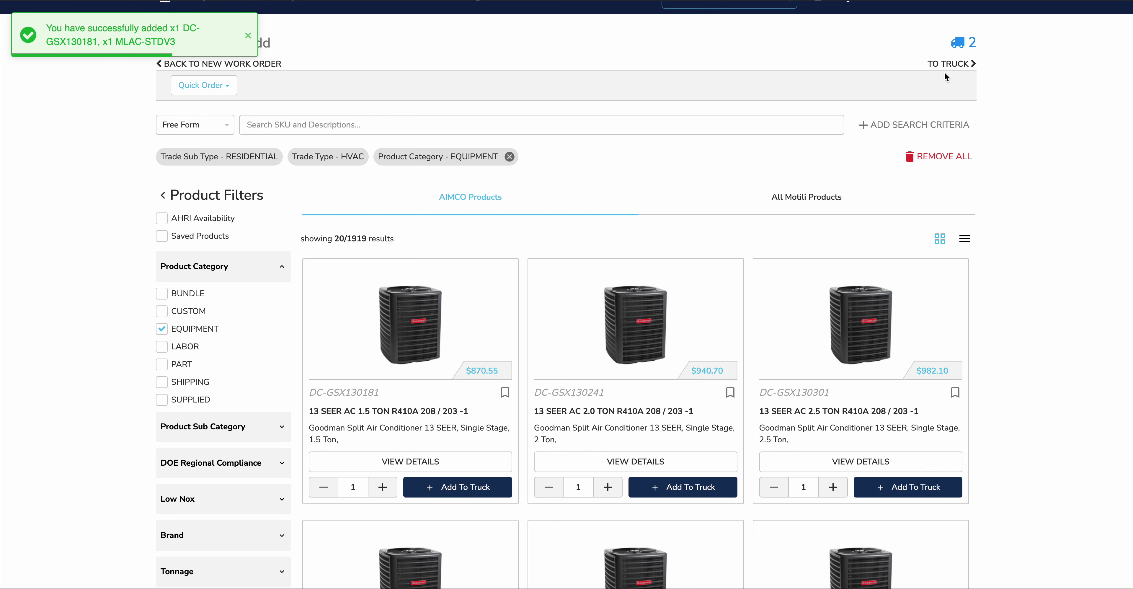
- Proceed to the truck and create the inspection work order with the air conditioner and standard installation items
click(948, 64)
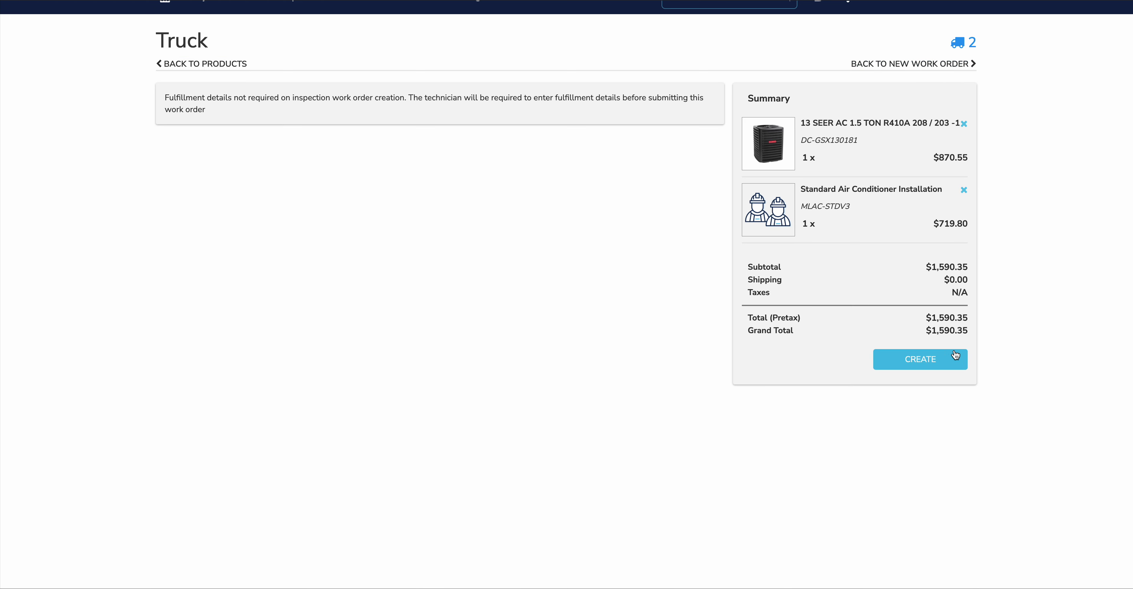
click(937, 356)
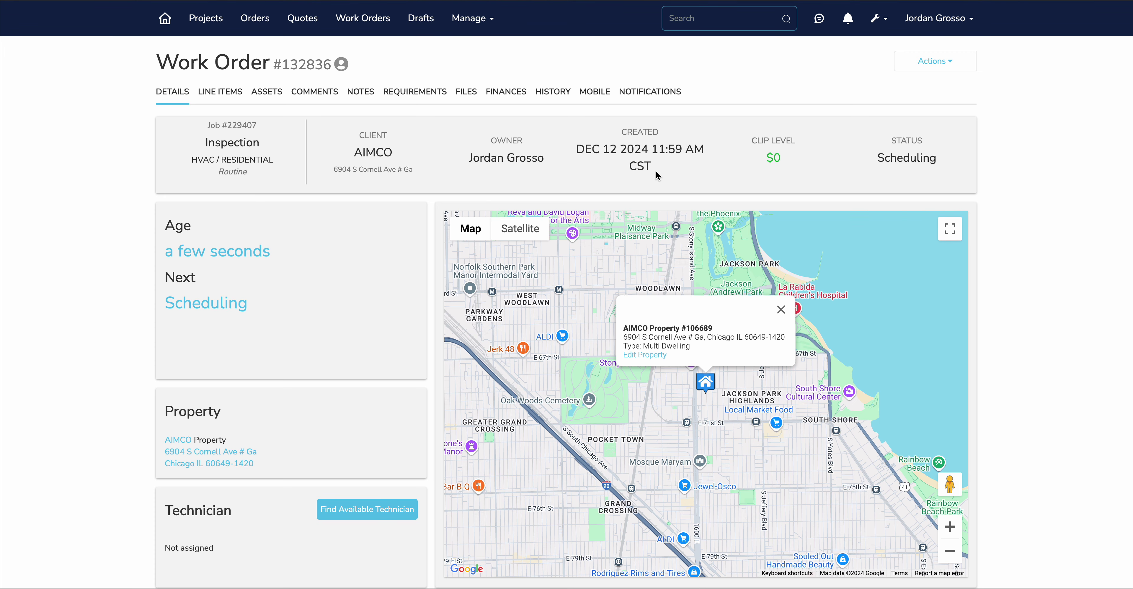
- Review the new work order's details, its next stage and its available actions
scroll(322, 270, down, 1)
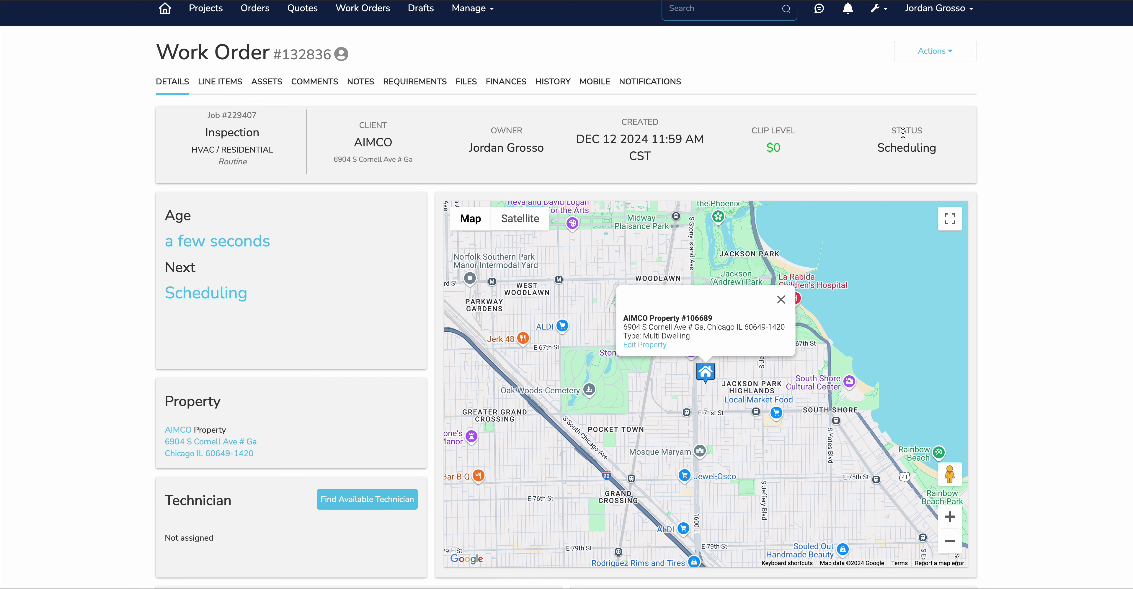
double_click(196, 293)
click(330, 304)
click(941, 56)
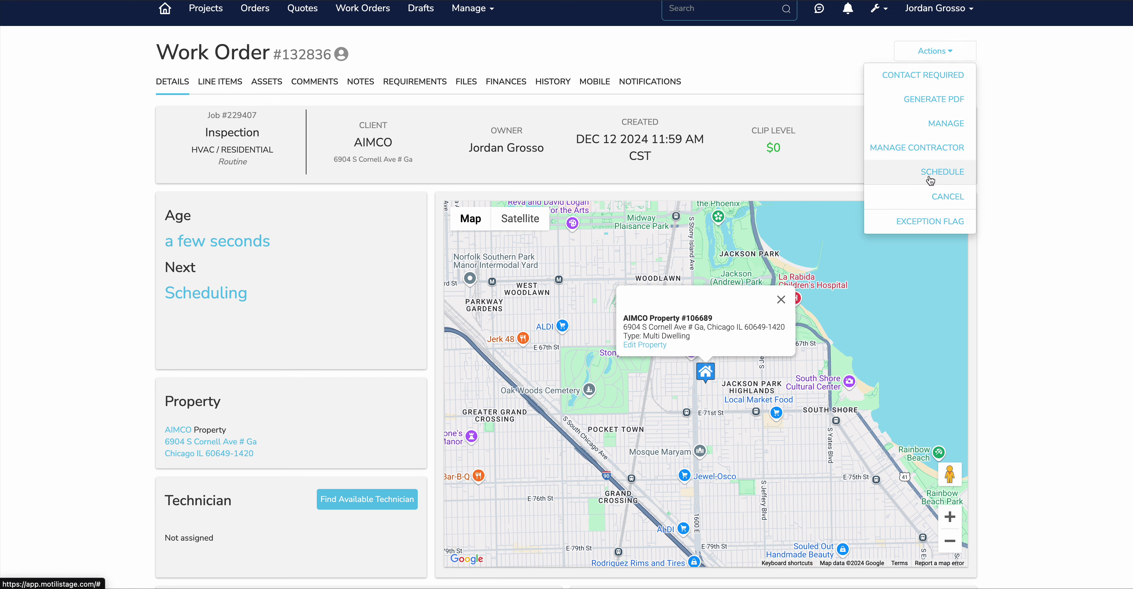
click(1012, 193)
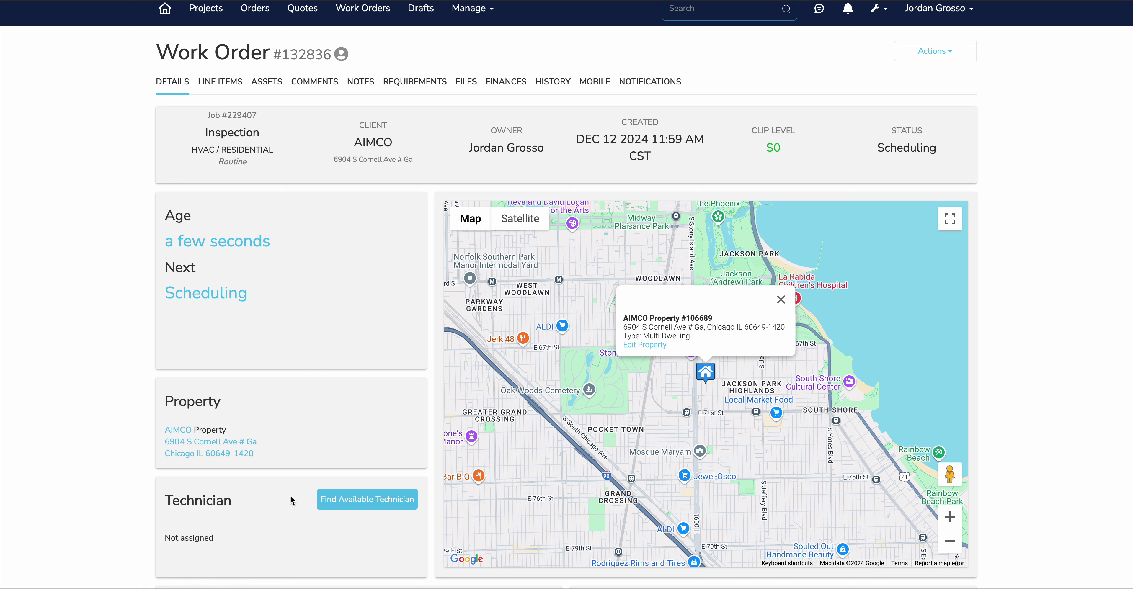
- Start finding a technician for 12/17/2024, choosing Moon Landing HVAC as the contractor company and Moon Landing as the technician
click(367, 504)
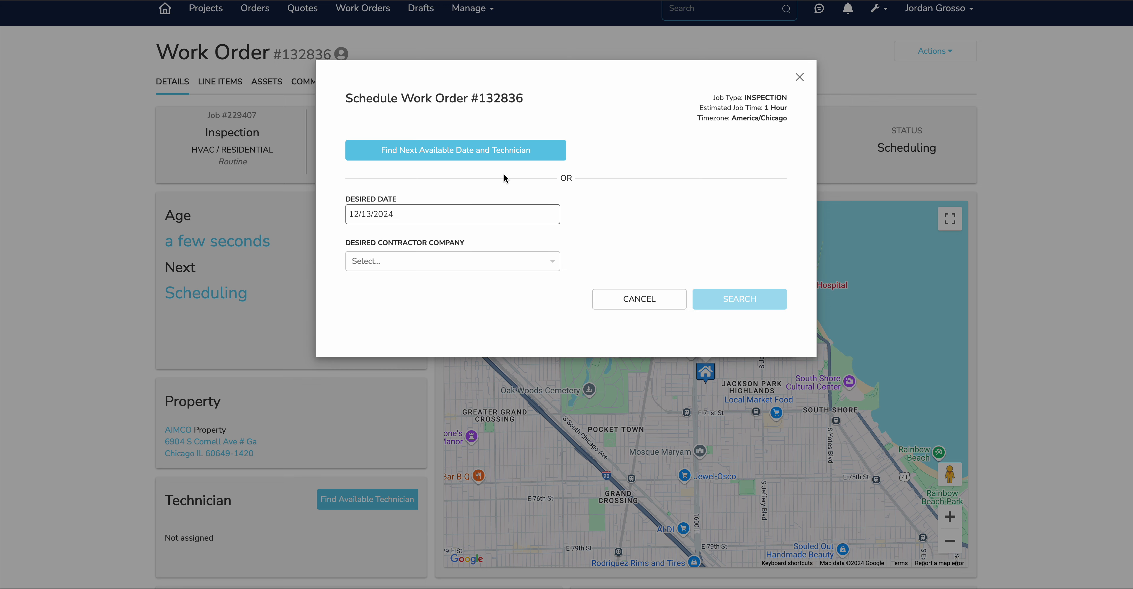
click(426, 215)
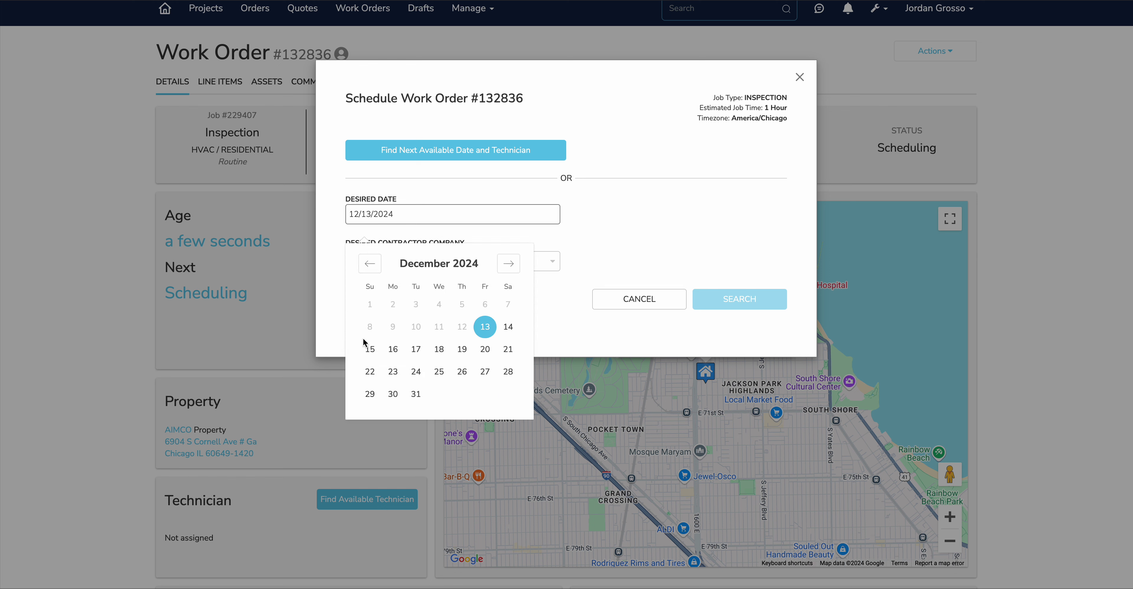
click(420, 352)
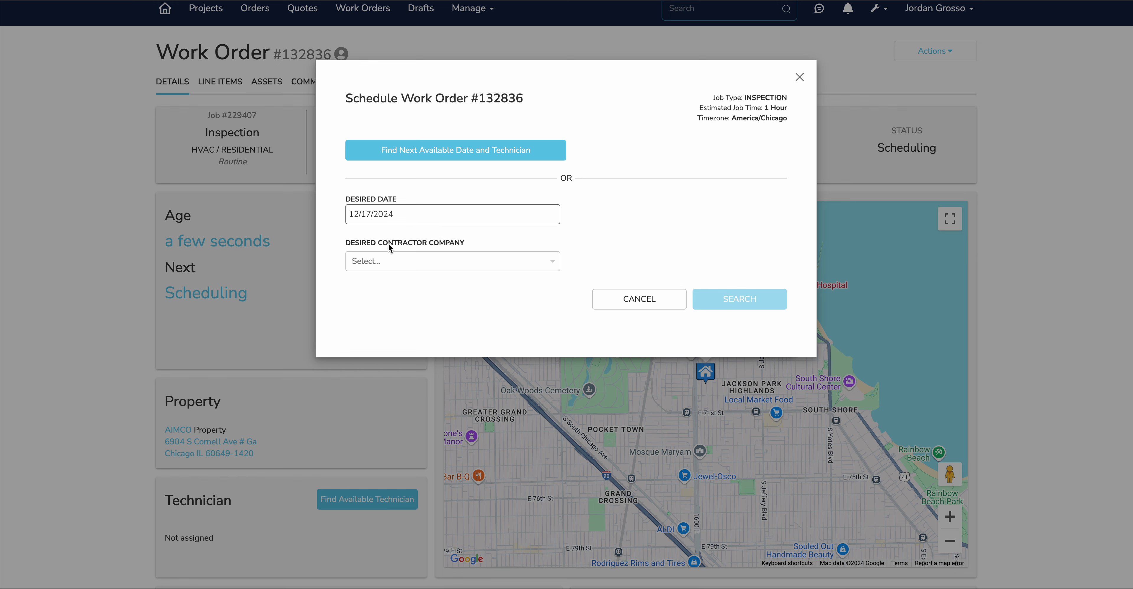
click(441, 265)
click(429, 284)
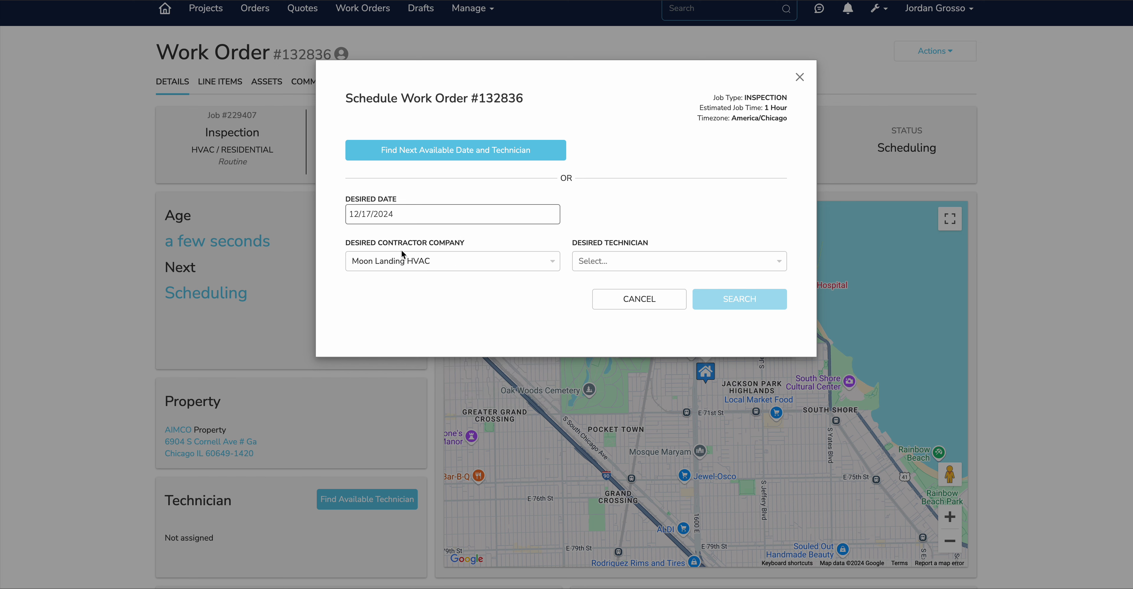
click(634, 261)
click(611, 327)
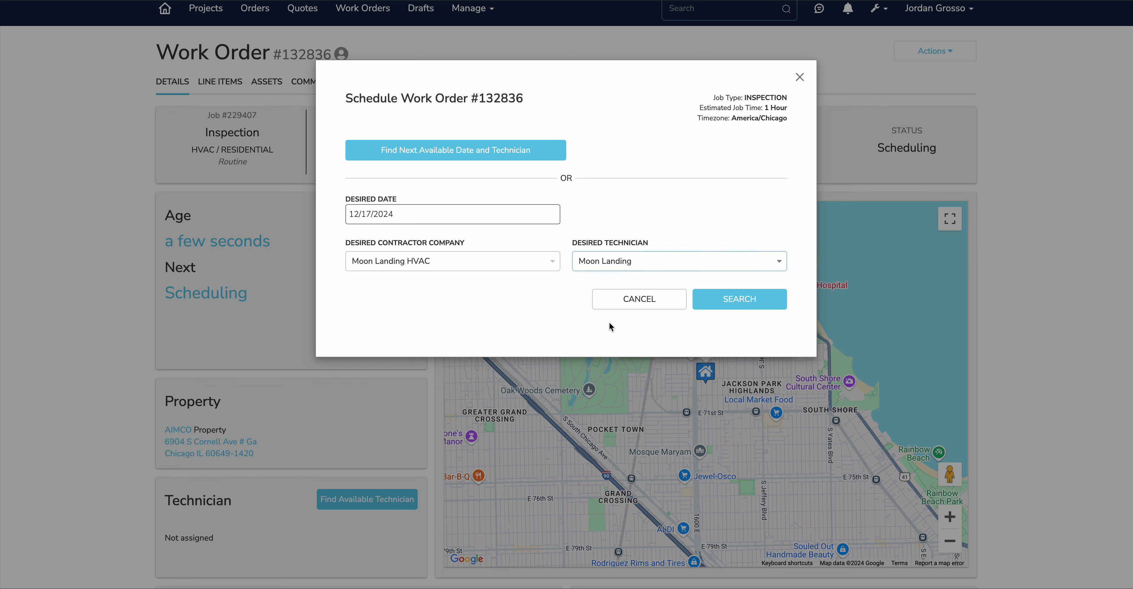
- Search for available appointments using the chosen date, contractor company and technician
click(740, 299)
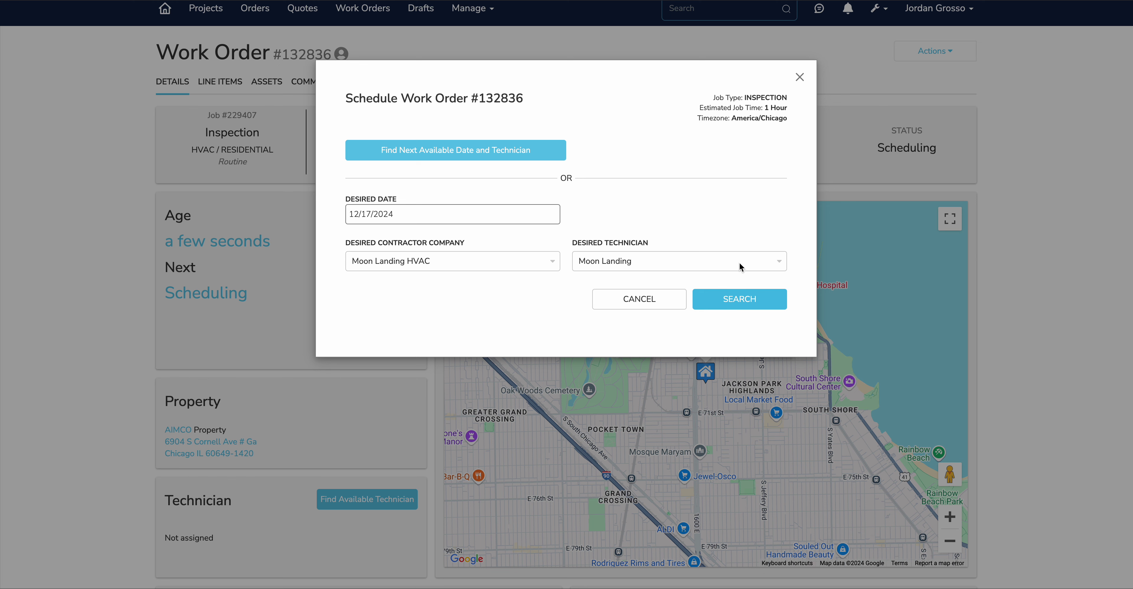
drag(793, 92, 768, 110)
click(775, 136)
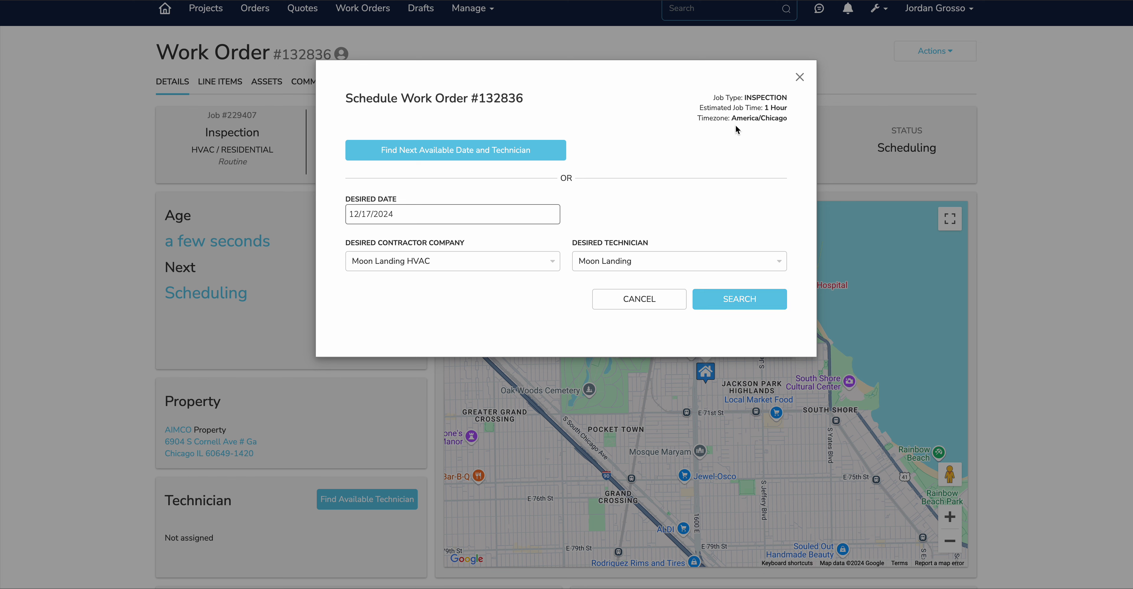
click(744, 308)
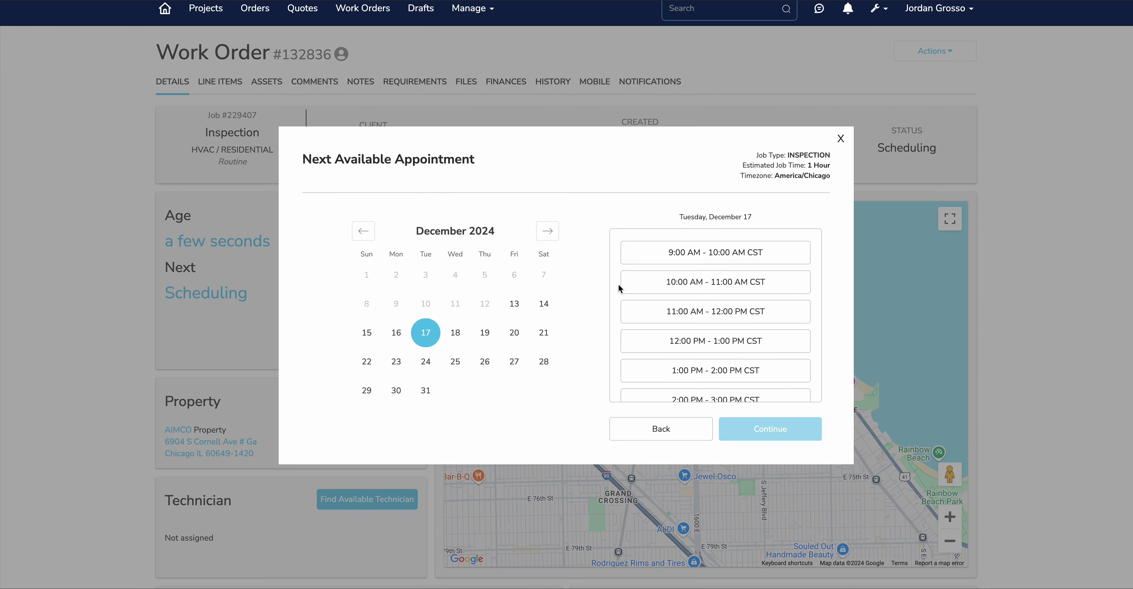
- Choose the 1:00 PM - 2:00 PM CST slot on Tuesday, December 17 and confirm the appointment
scroll(731, 305, down, 1)
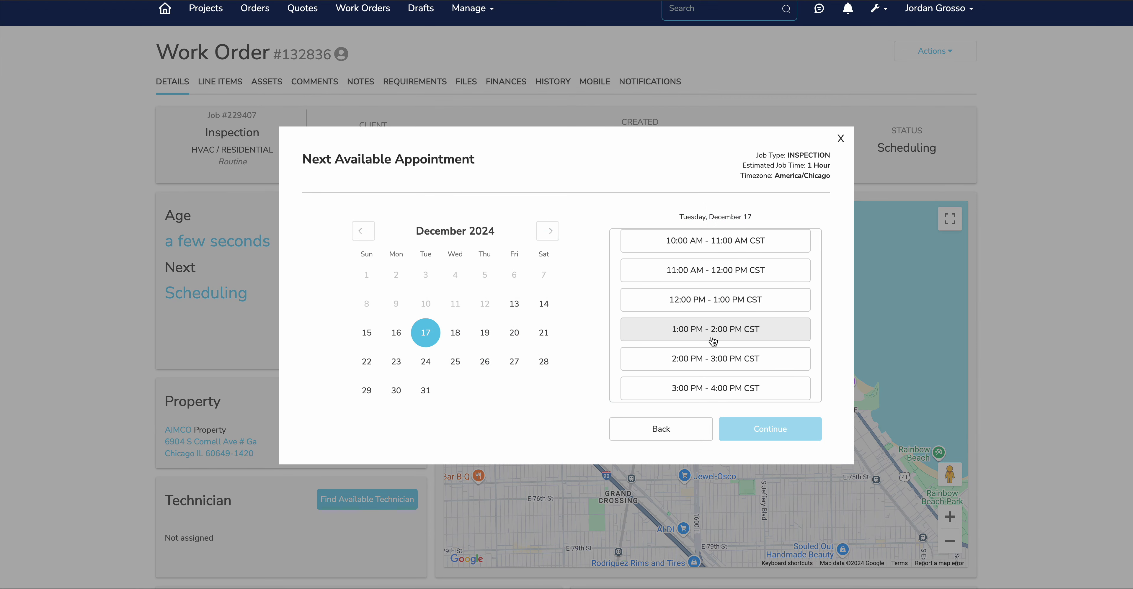
scroll(702, 293, up, 1)
scroll(702, 292, up, 1)
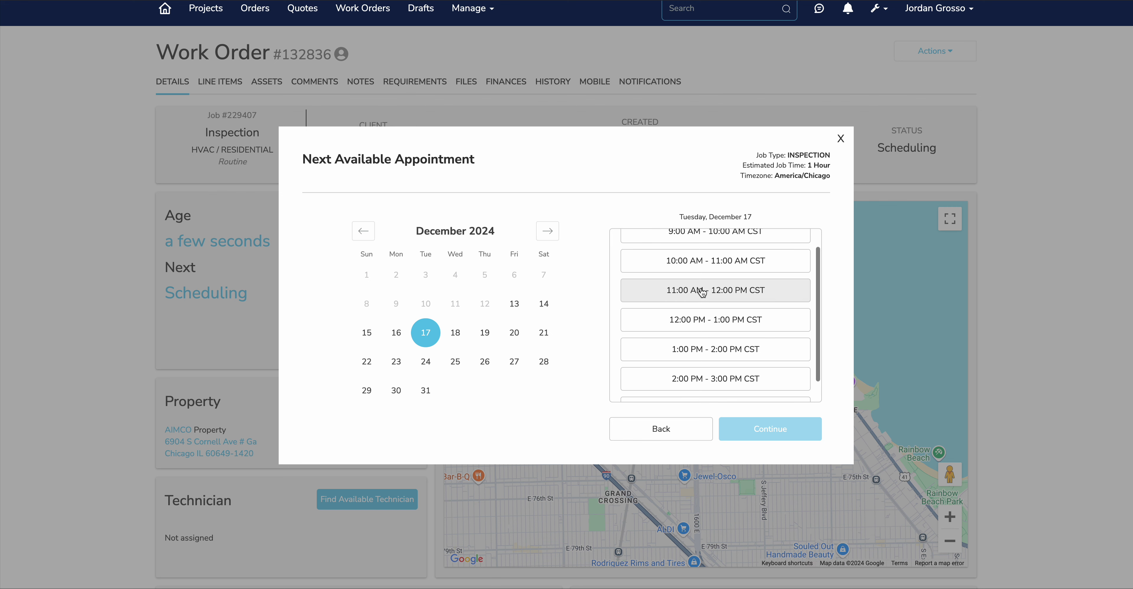
click(768, 369)
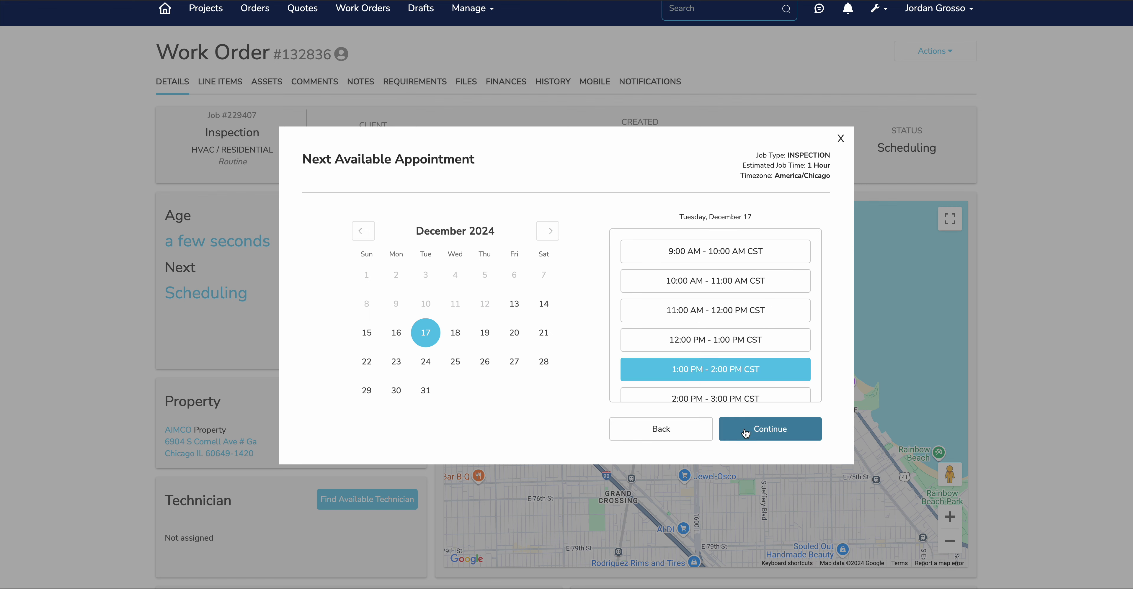
click(771, 433)
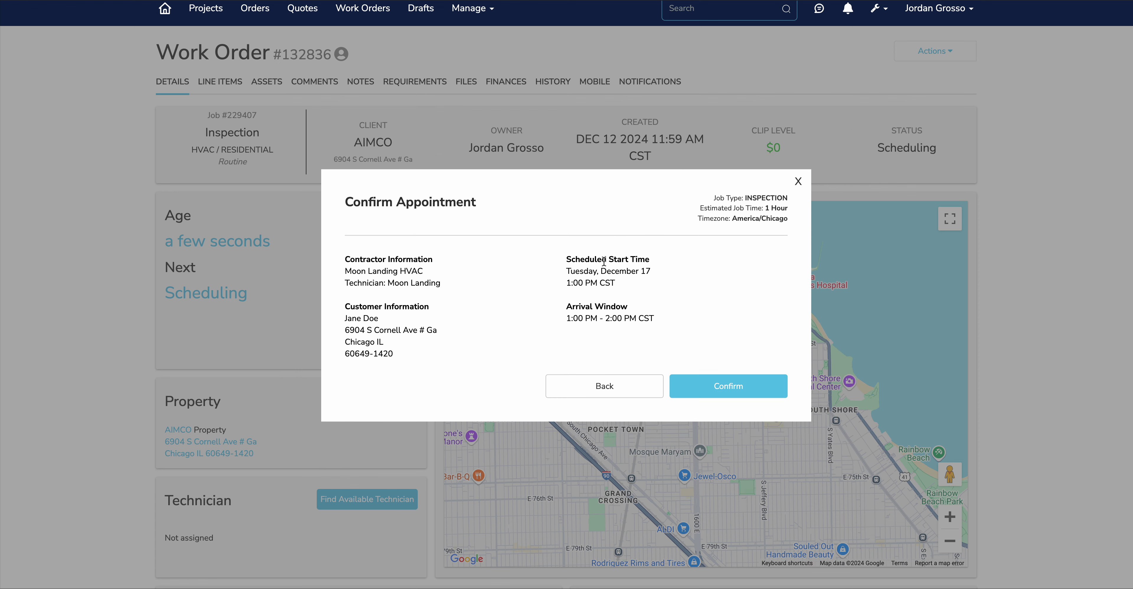
click(730, 385)
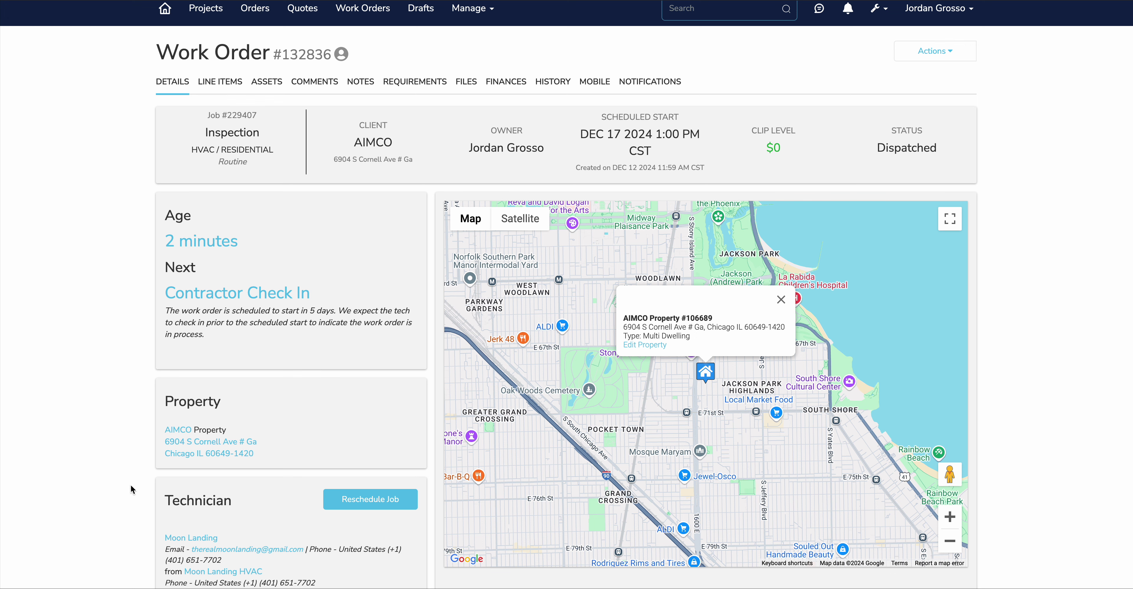
- Review the scheduled work order's status, next stage, assigned technician and reference details
scroll(138, 491, down, 1)
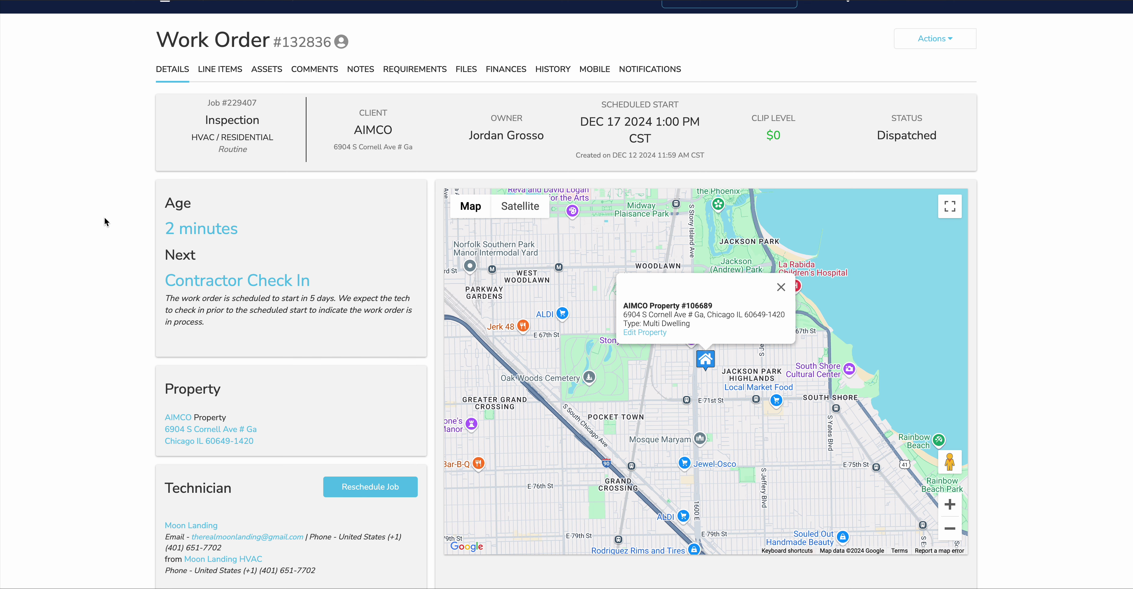
scroll(105, 287, down, 2)
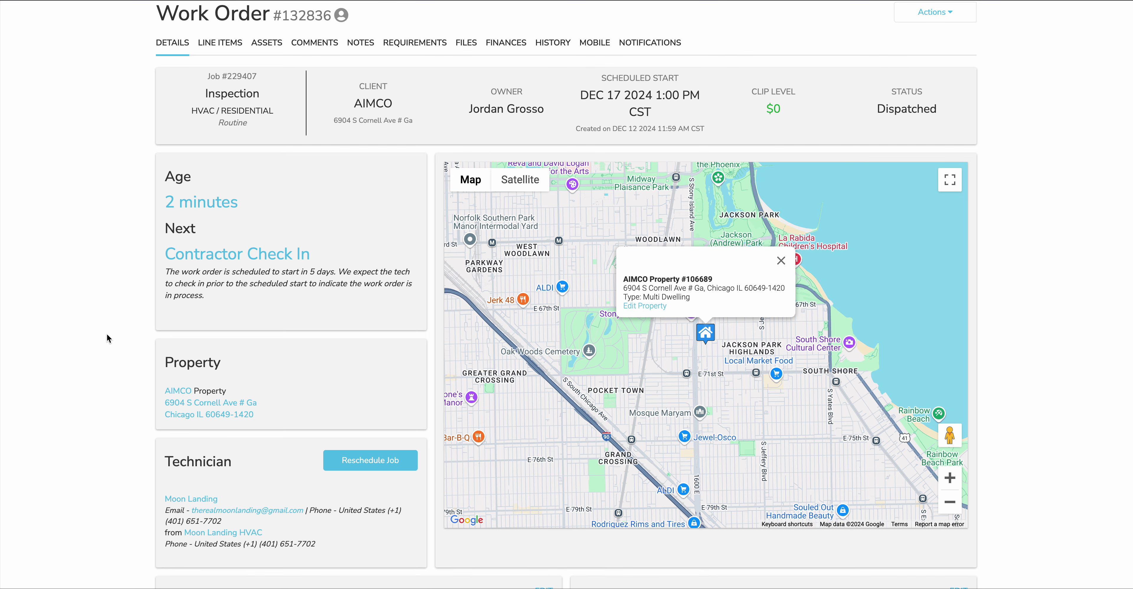
scroll(106, 367, down, 3)
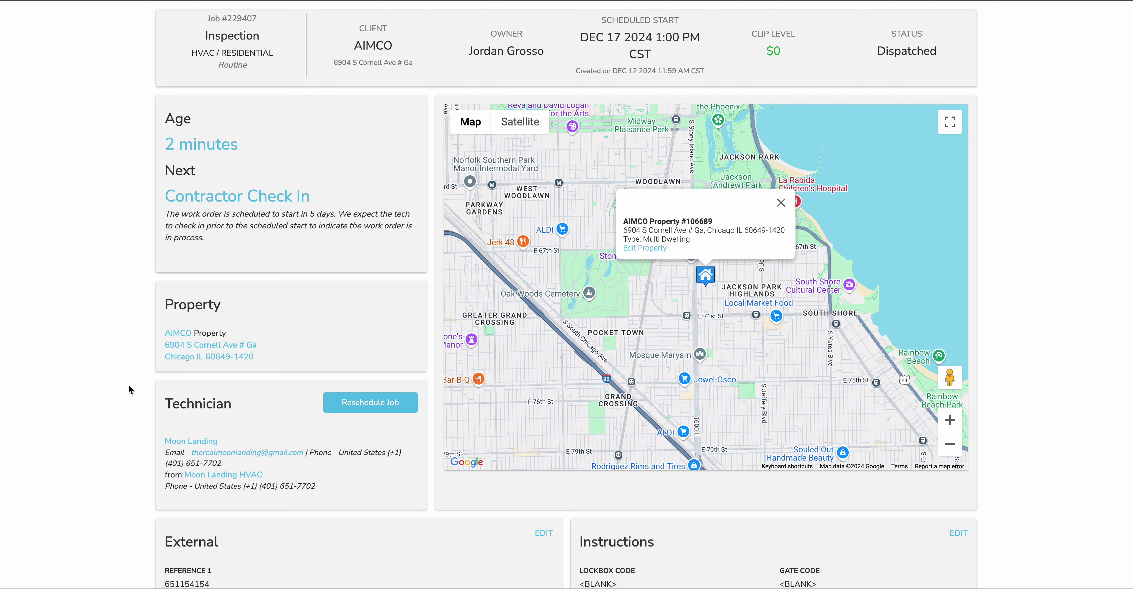
scroll(127, 392, down, 1)
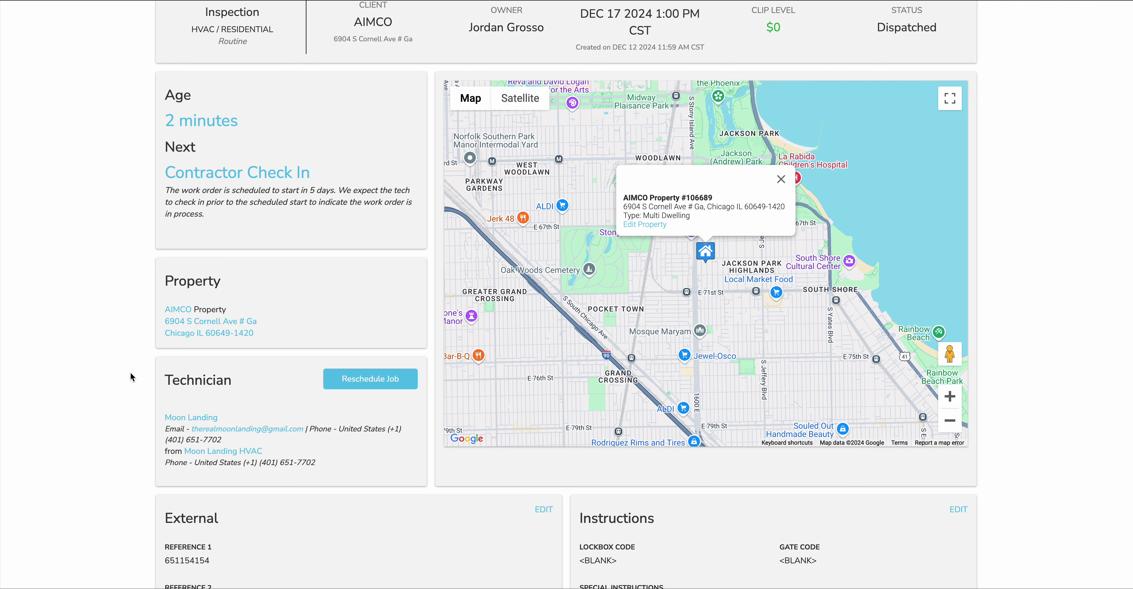
scroll(133, 349, down, 2)
scroll(133, 349, up, 1)
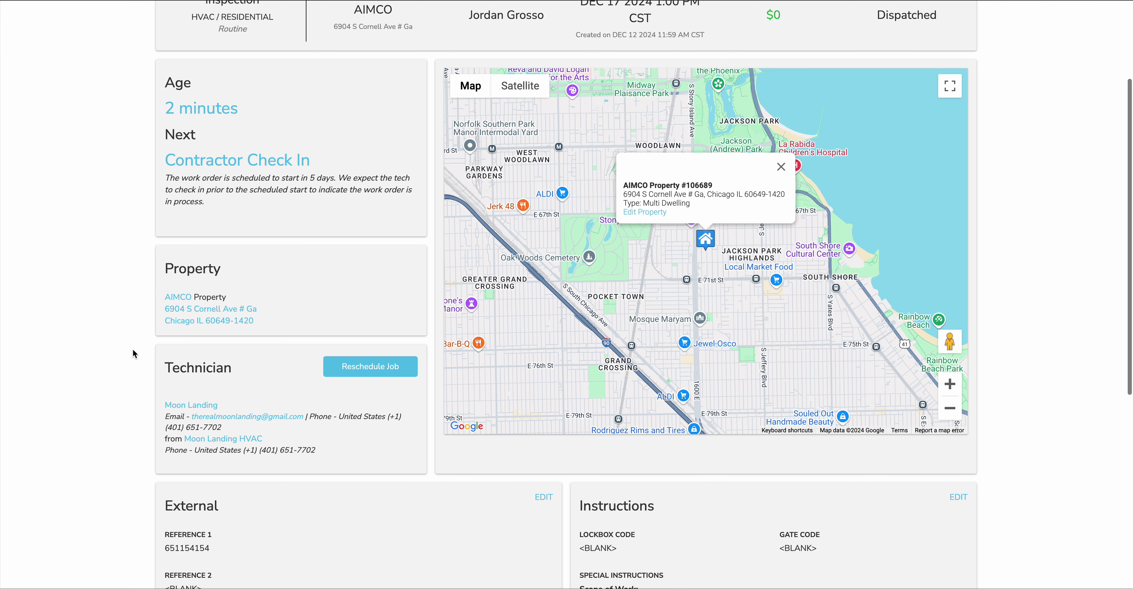
scroll(133, 350, up, 3)
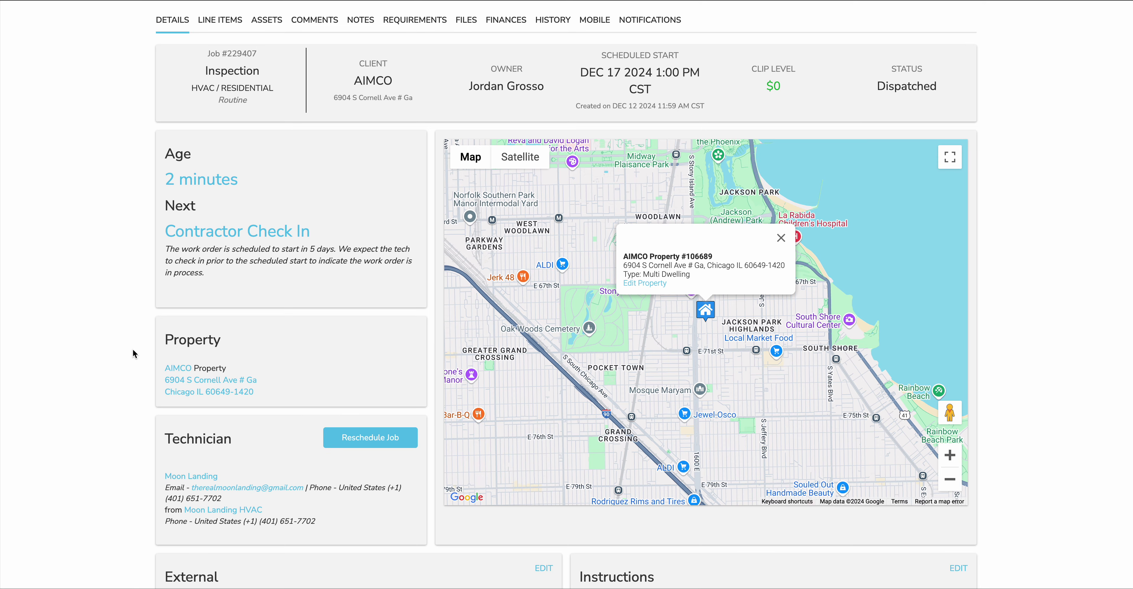
scroll(177, 340, up, 2)
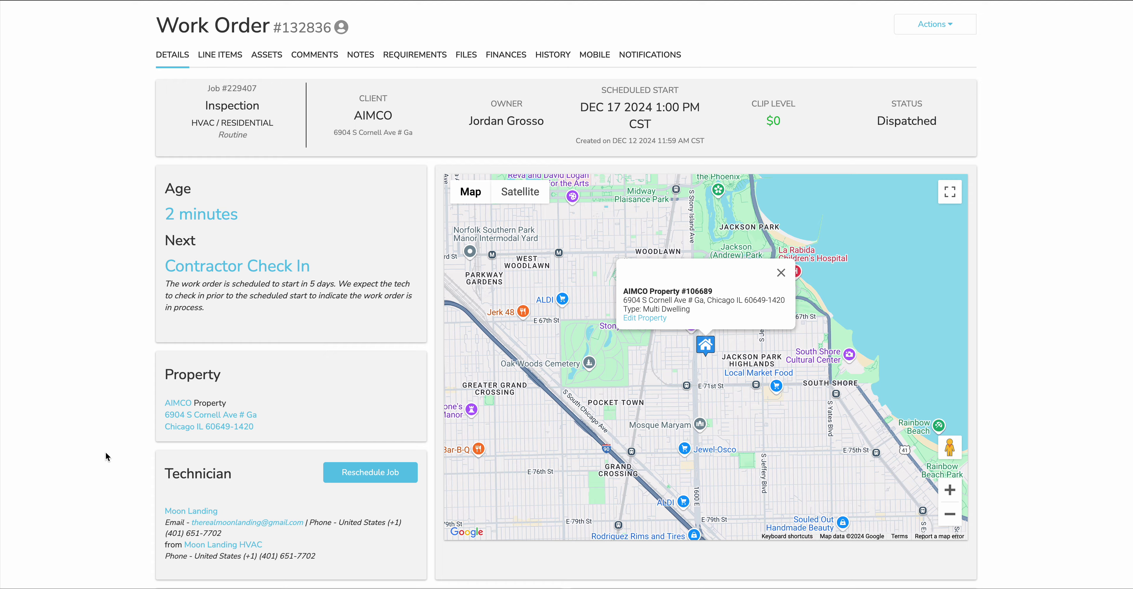
scroll(106, 457, up, 2)
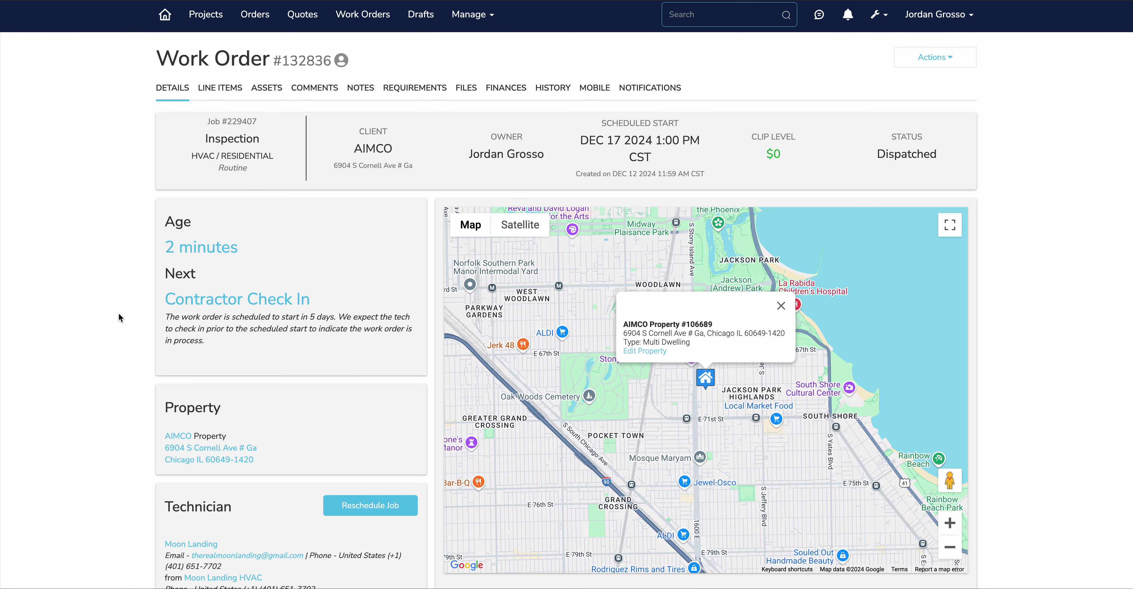
scroll(119, 313, down, 9)
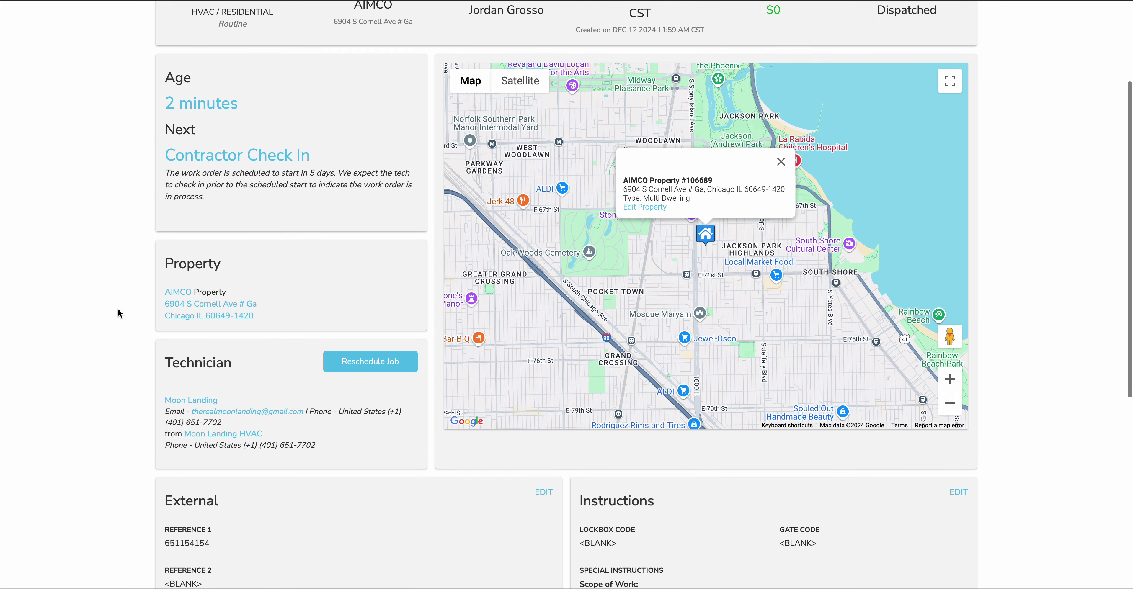
scroll(118, 313, up, 10)
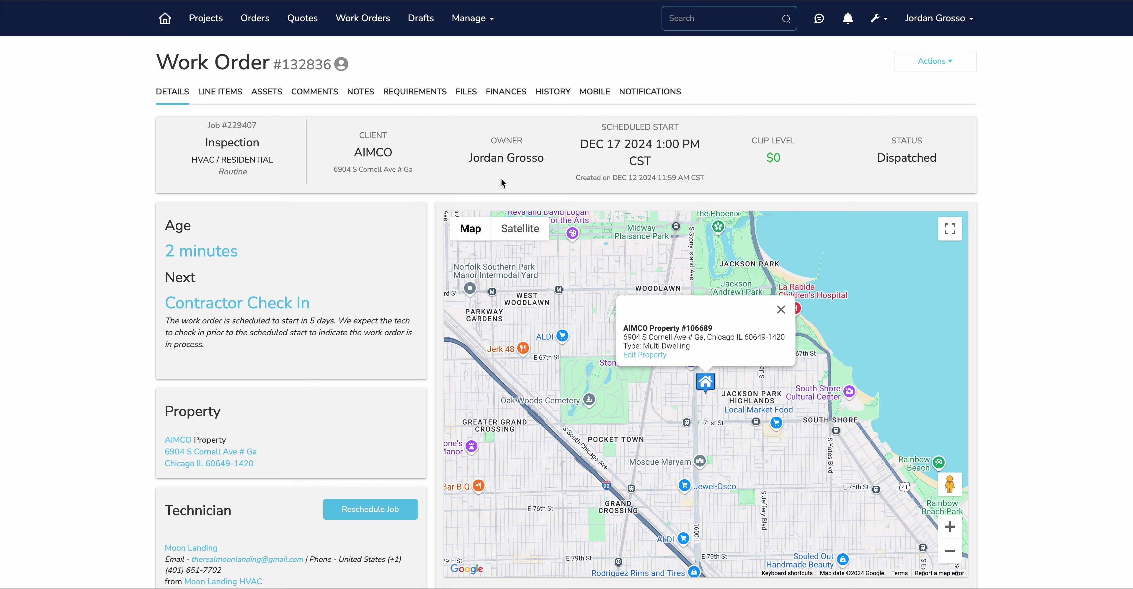
- Check the work order's checklist and photo requirements and its line items
click(417, 94)
scroll(365, 337, down, 3)
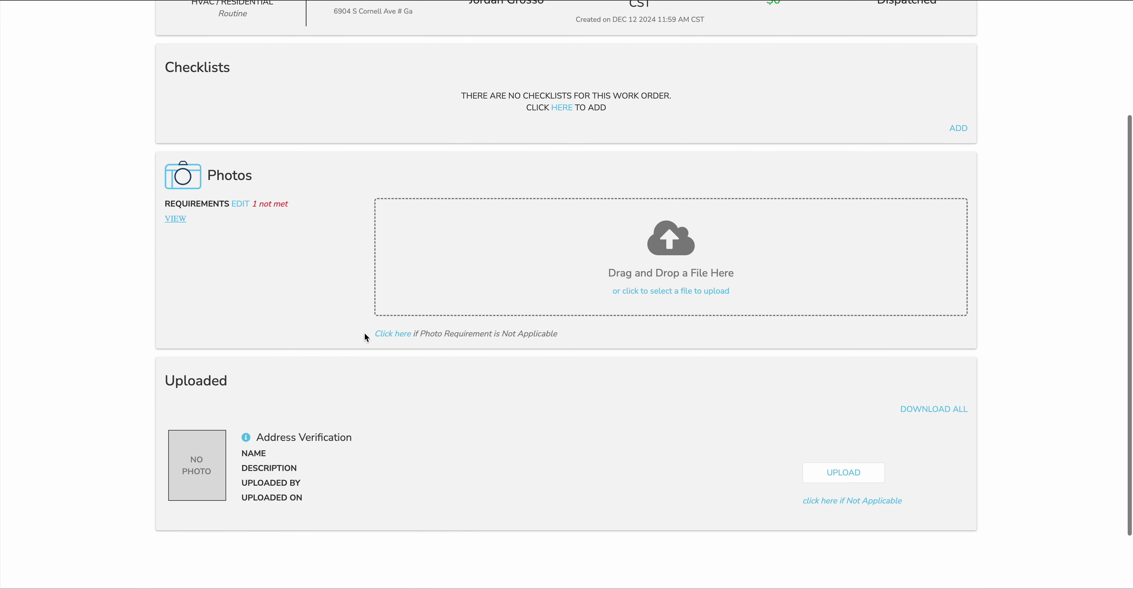
scroll(407, 445, up, 4)
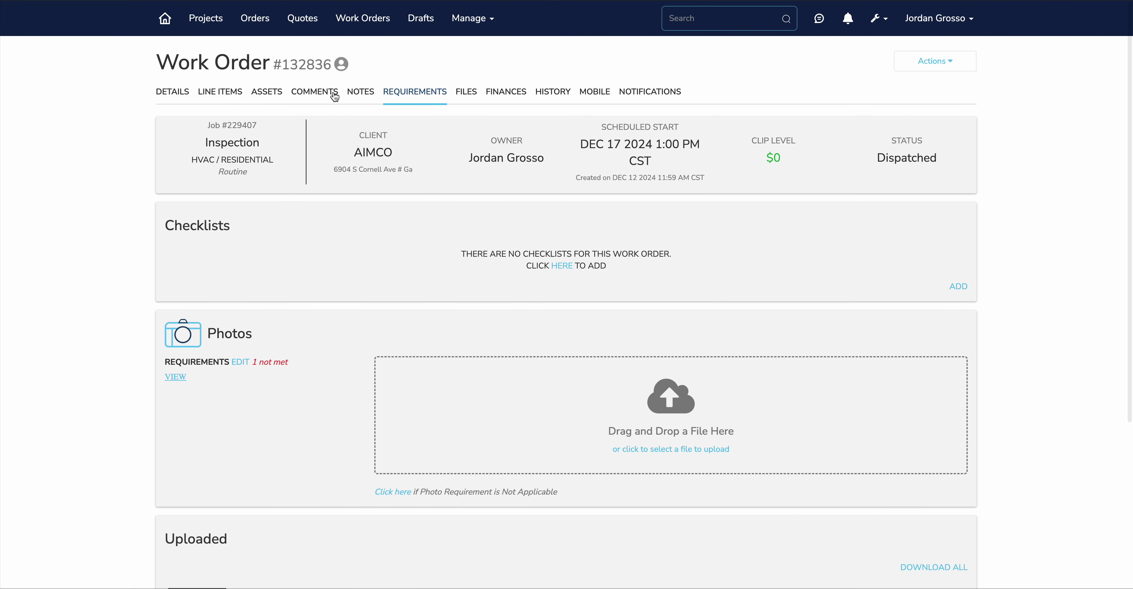
click(238, 92)
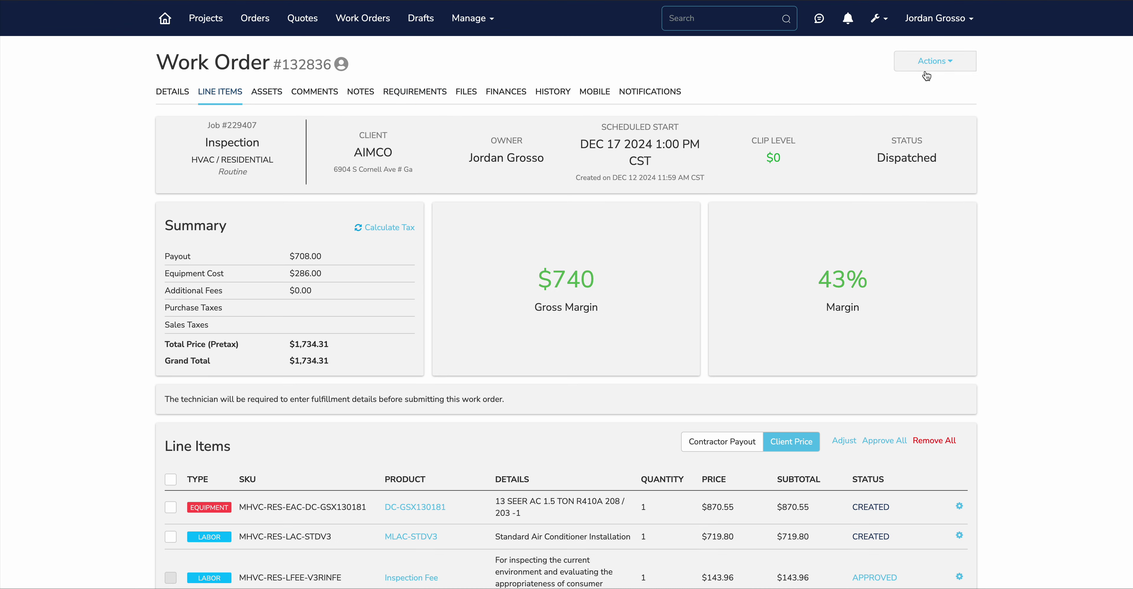
- Begin starting the job on behalf of Moon Landing, with Site Visit as the start job type
click(928, 62)
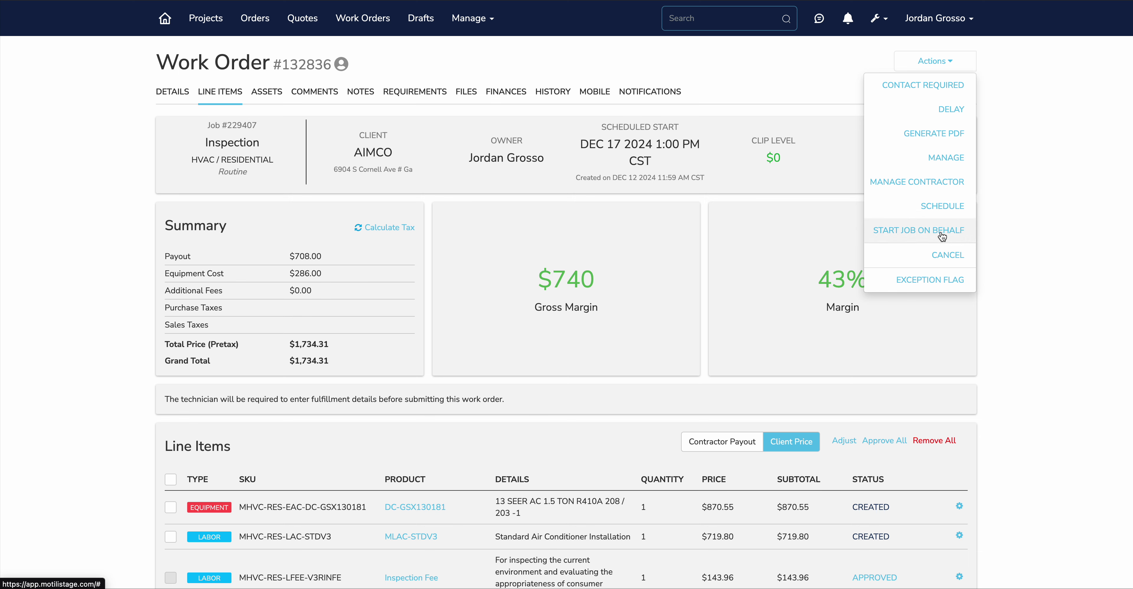
click(959, 234)
click(497, 175)
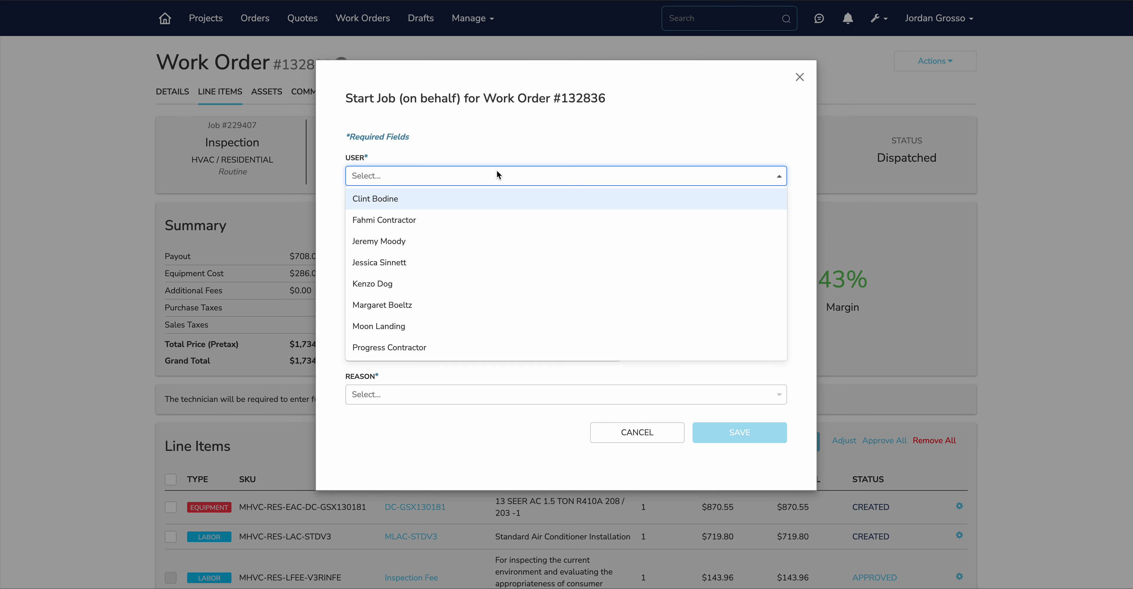
click(373, 326)
click(355, 221)
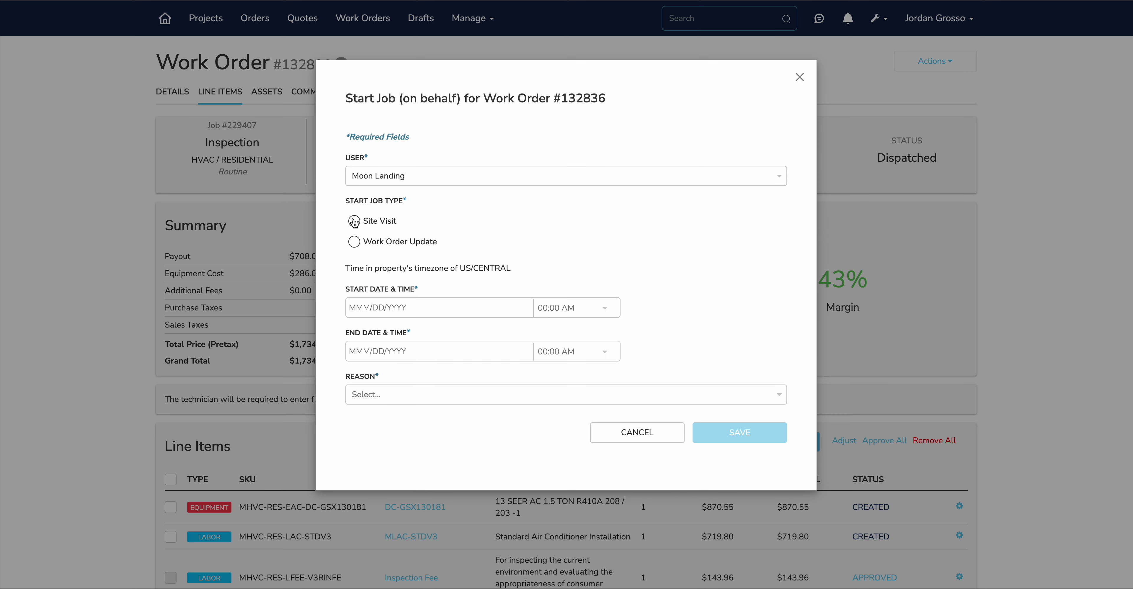
- Set the site visit to start on Dec 11 2024 at 12:00 PM and end the same day at 12:02 PM
click(383, 309)
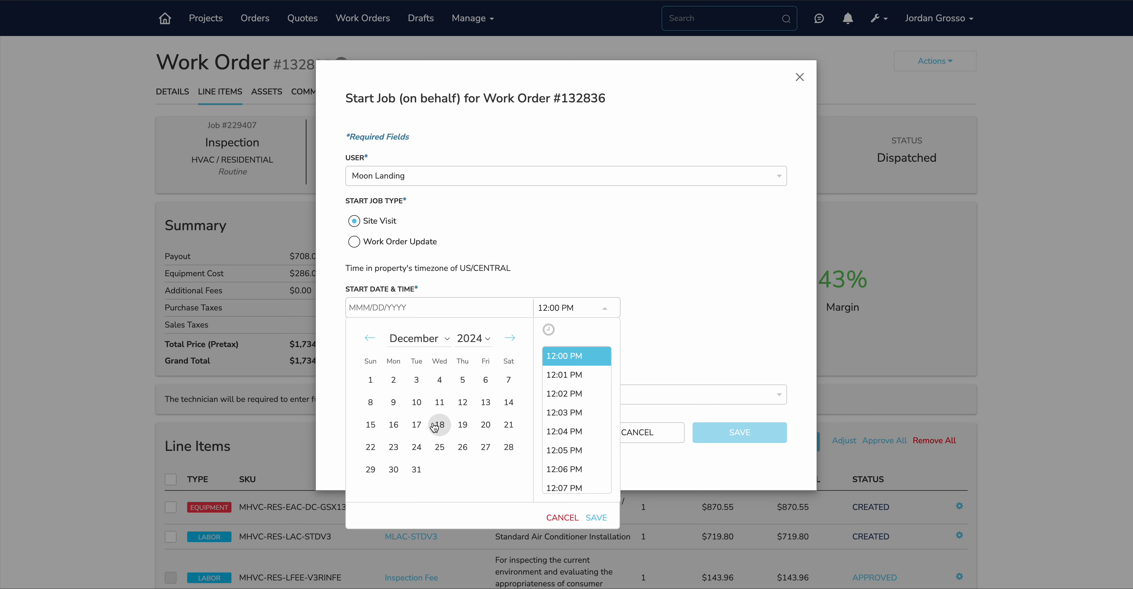
click(439, 402)
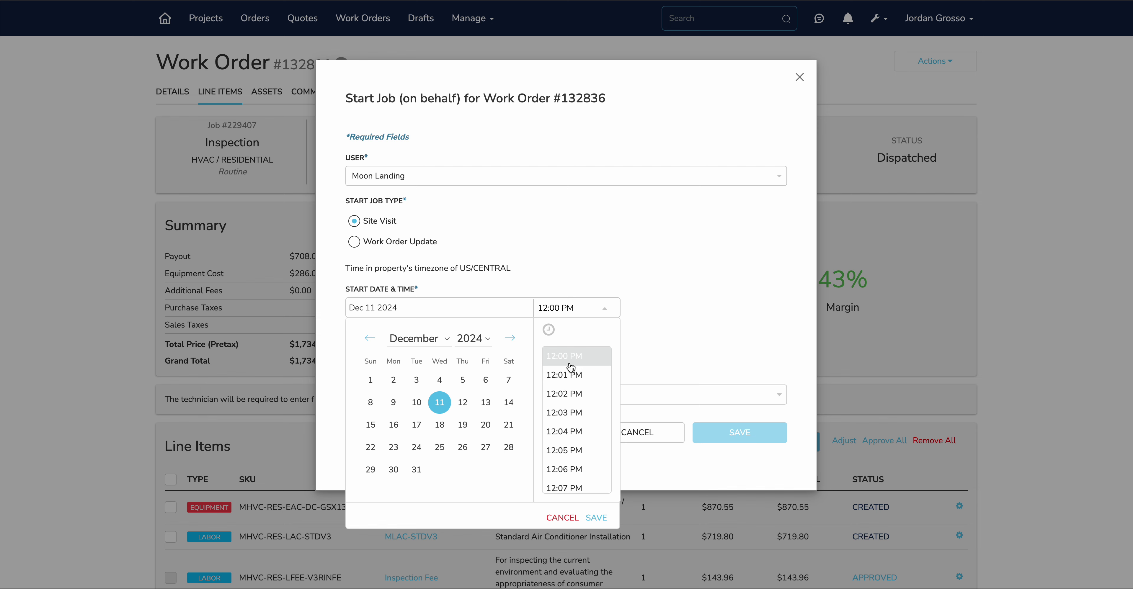
click(596, 517)
click(442, 350)
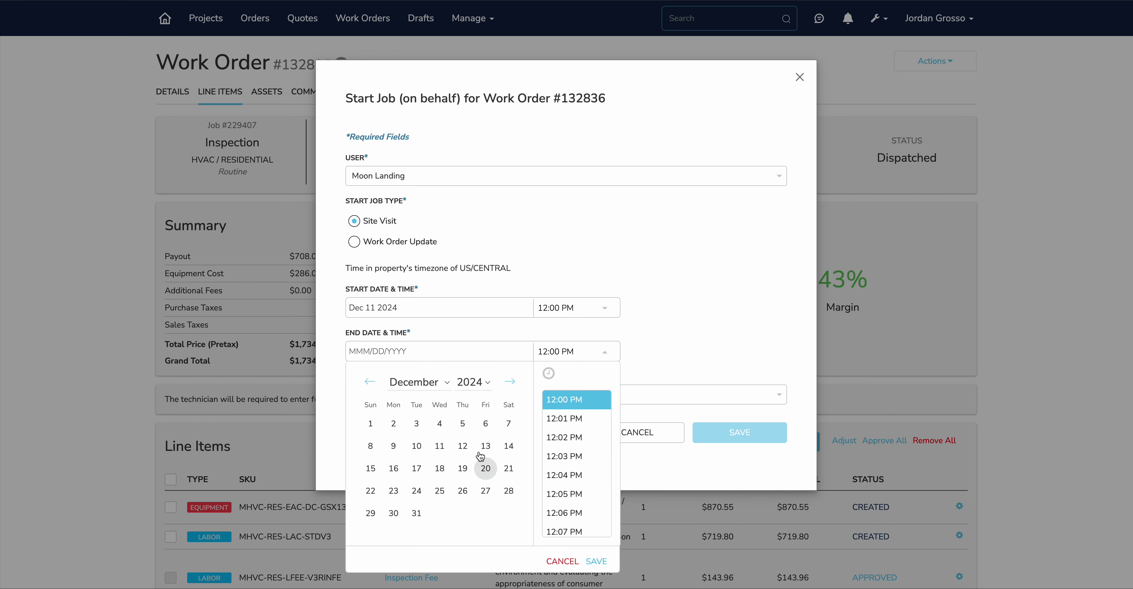
click(440, 446)
click(561, 438)
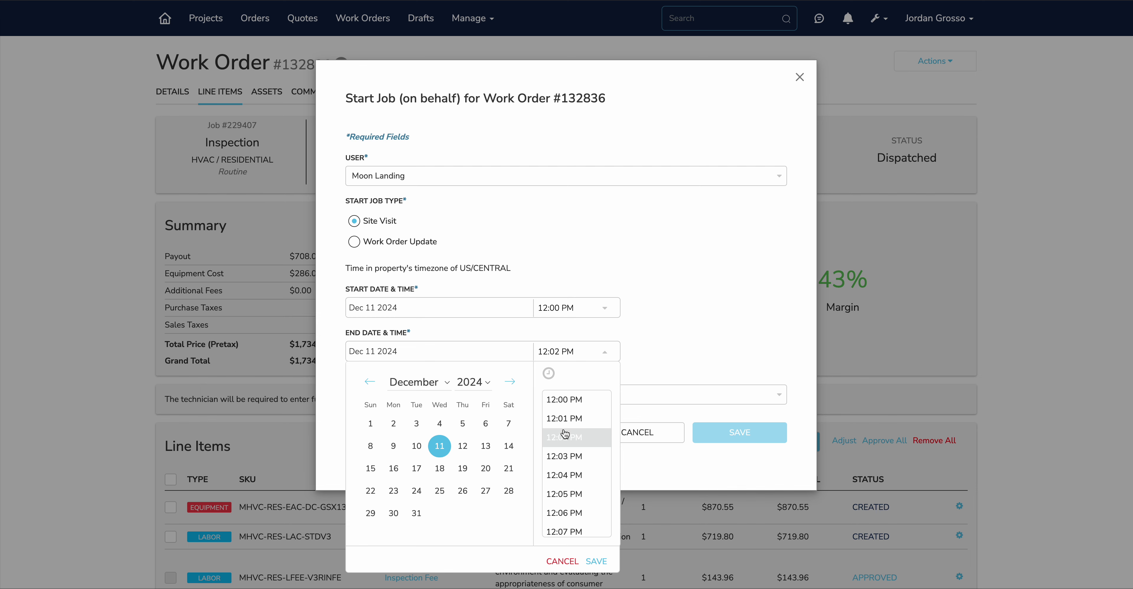
click(671, 351)
- Give Forgot as the reason for starting the job on behalf and save the site visit
click(533, 394)
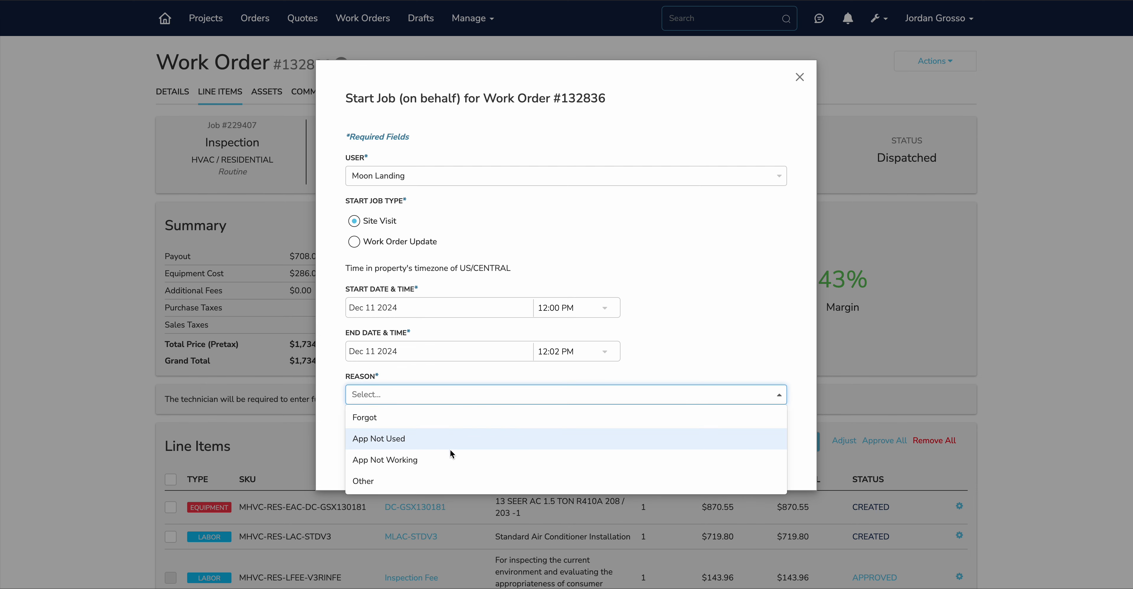
click(454, 425)
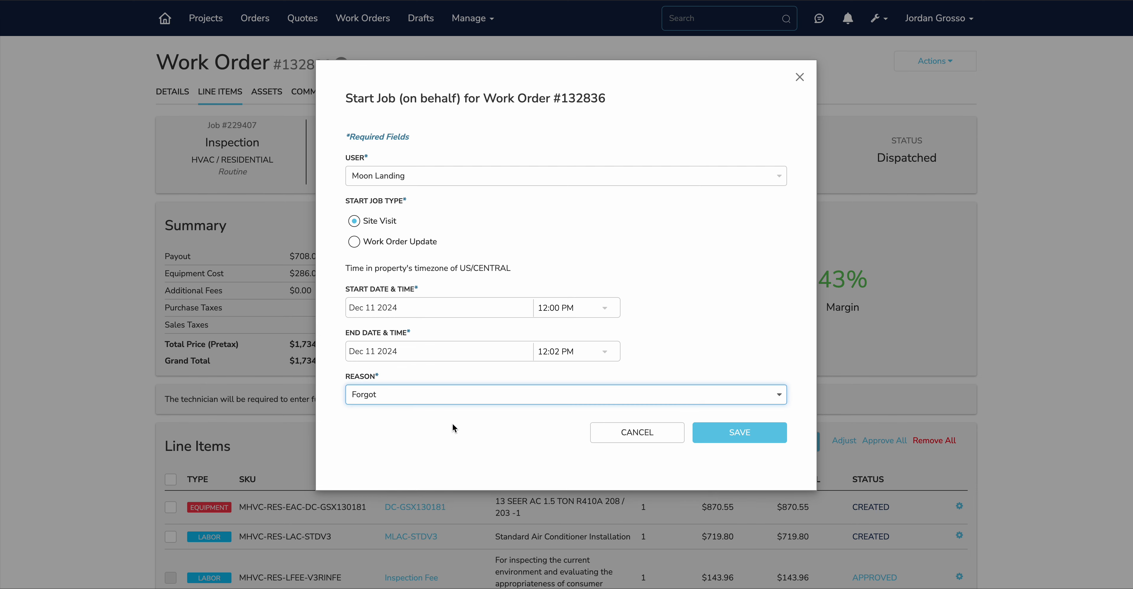
click(724, 445)
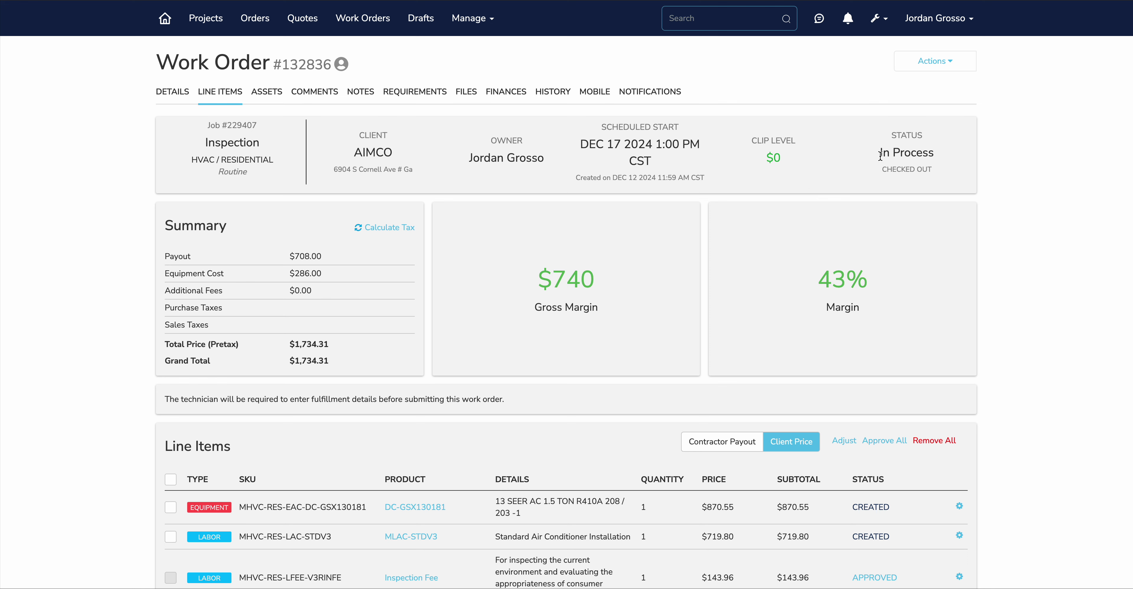
- Check the work order's updated status, its next stage and its outstanding photo requirements
drag(880, 156, 936, 164)
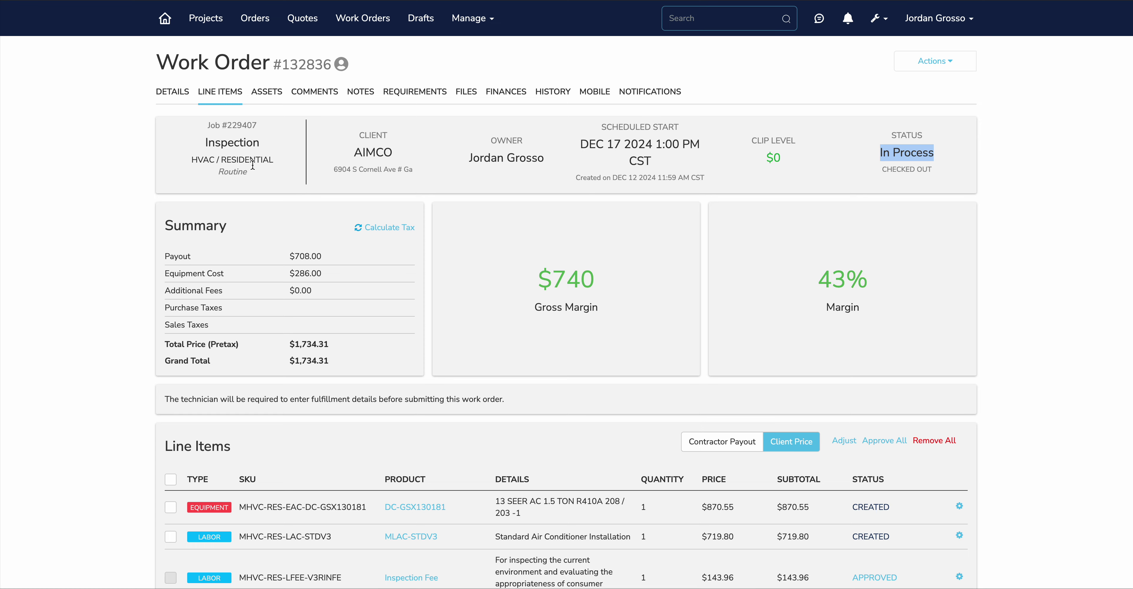
click(172, 91)
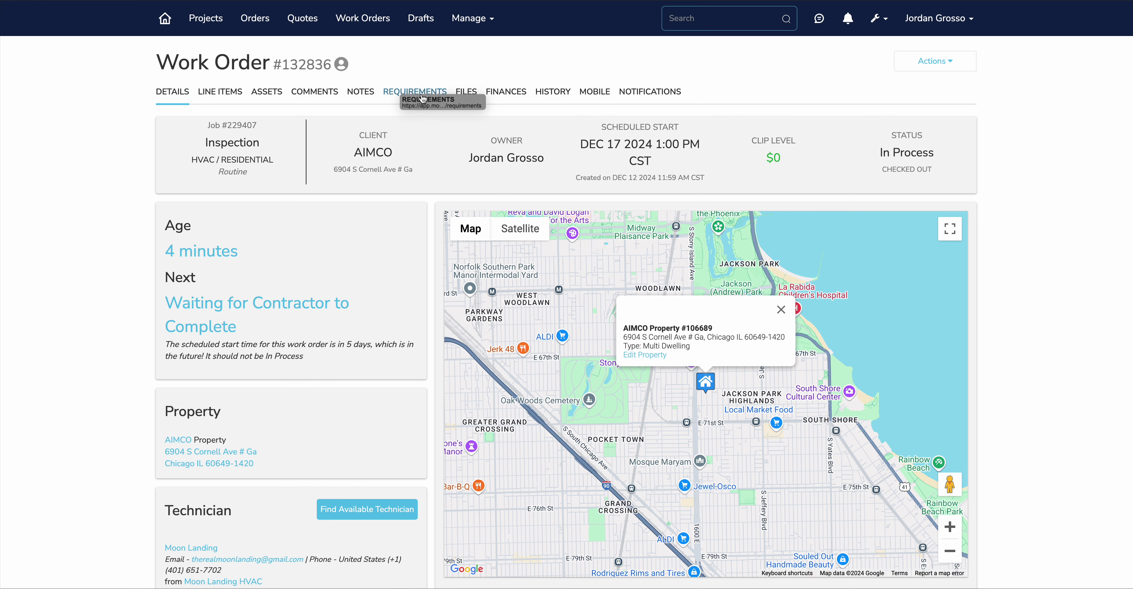
click(410, 98)
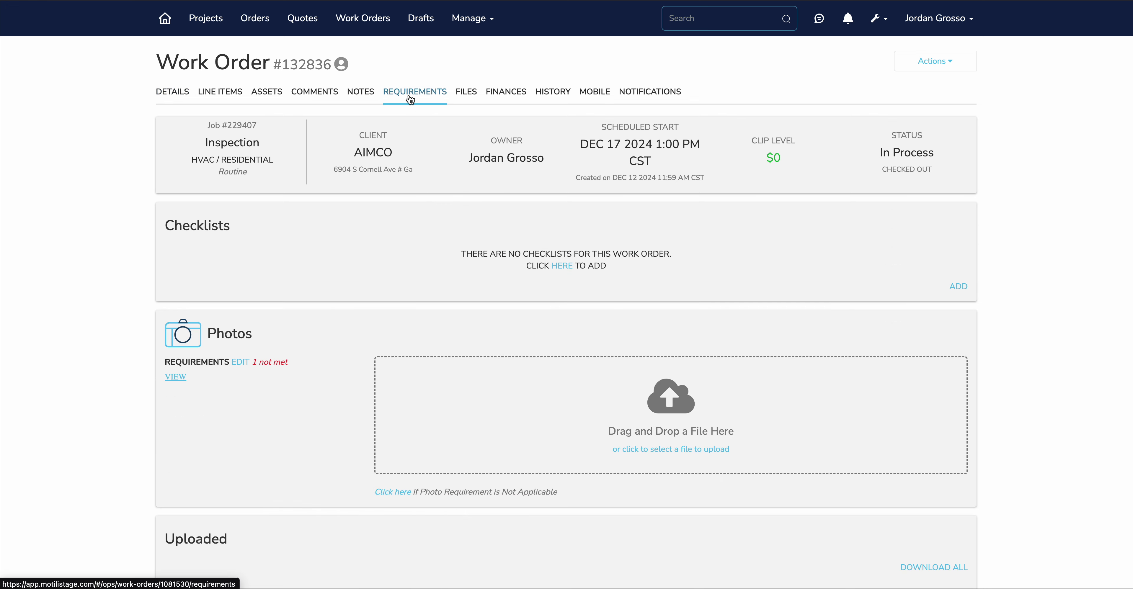
scroll(439, 292, down, 5)
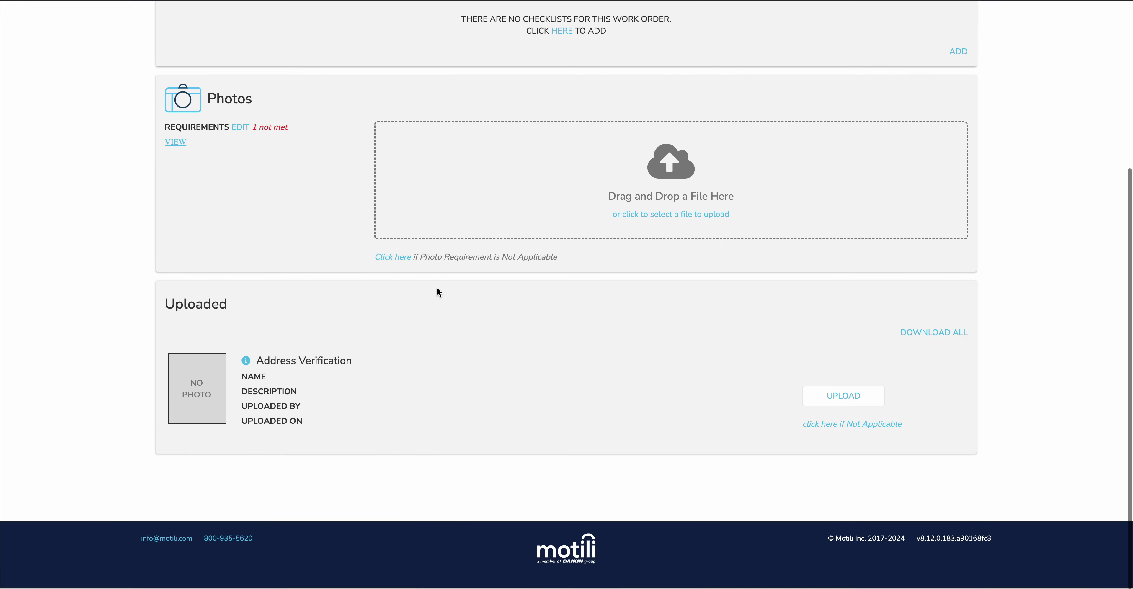
click(842, 399)
click(365, 199)
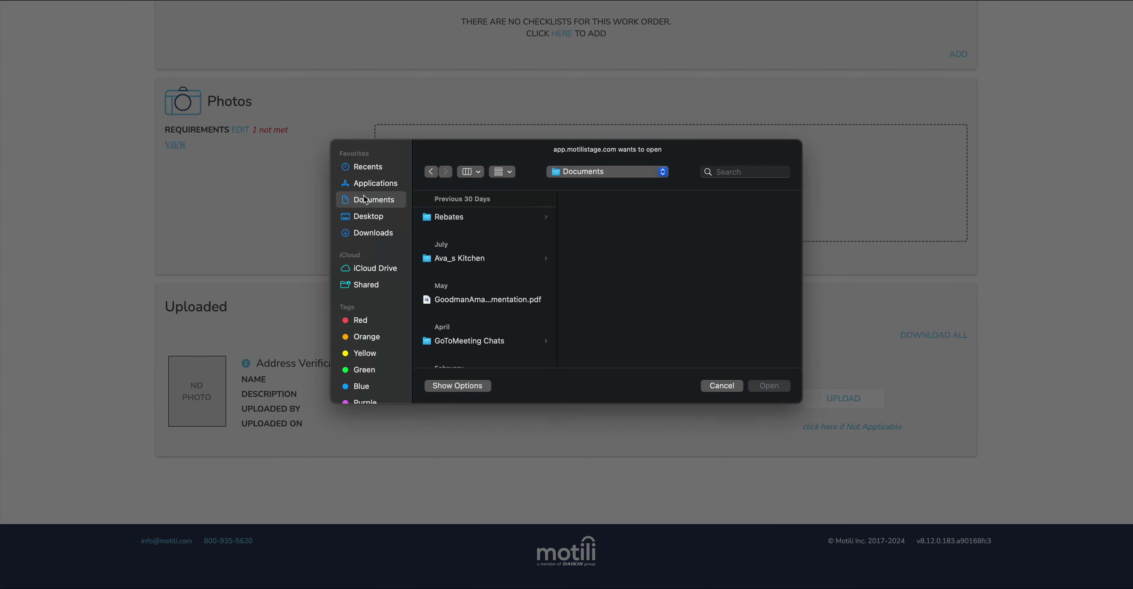
click(468, 299)
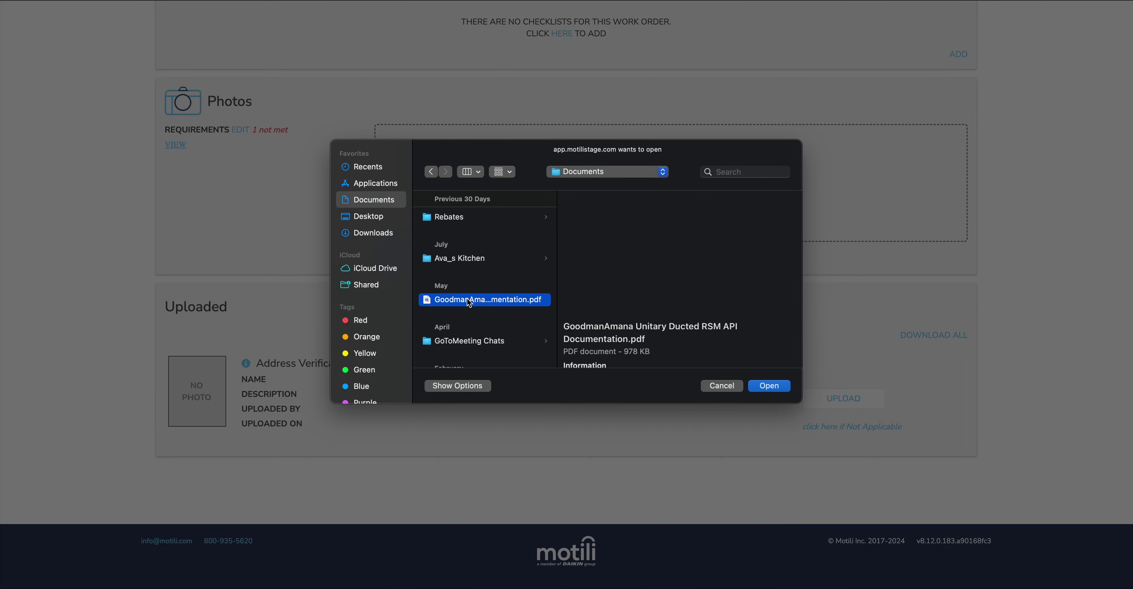
click(766, 387)
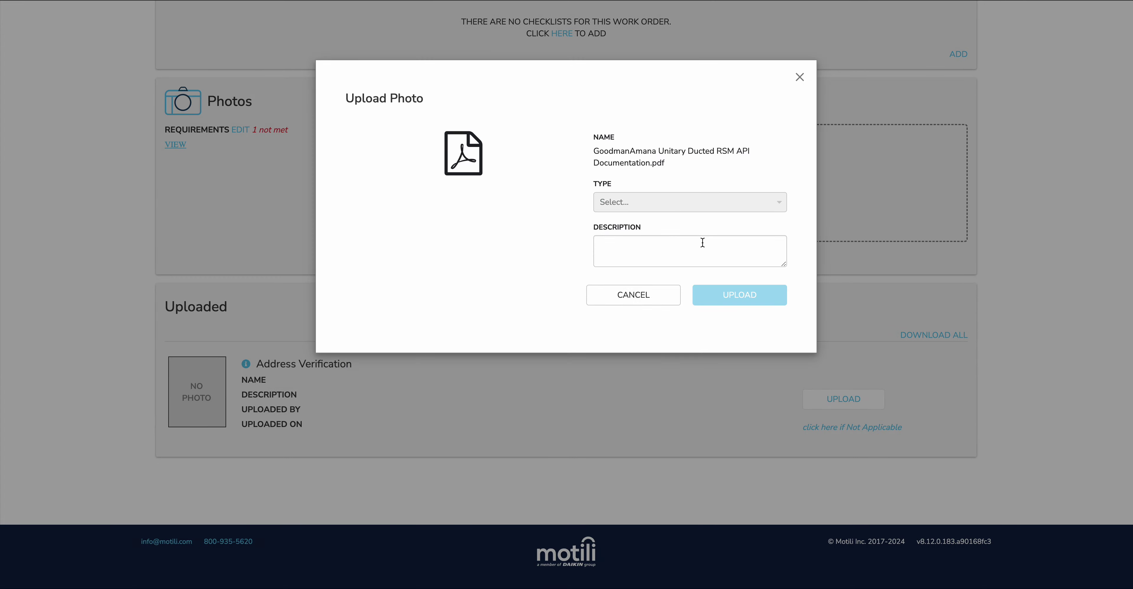
click(679, 254)
text(tgtrghth)
click(672, 204)
click(665, 294)
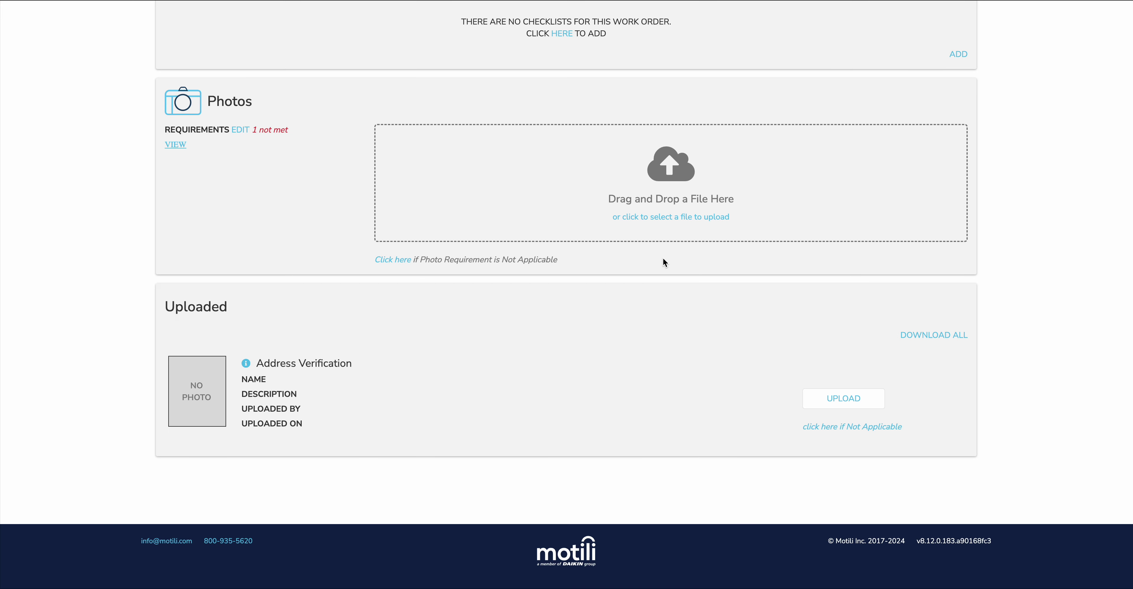
- Mark the Address Verification photo requirement as not applicable and try to submit the work order on the contractor's behalf
click(845, 426)
click(747, 398)
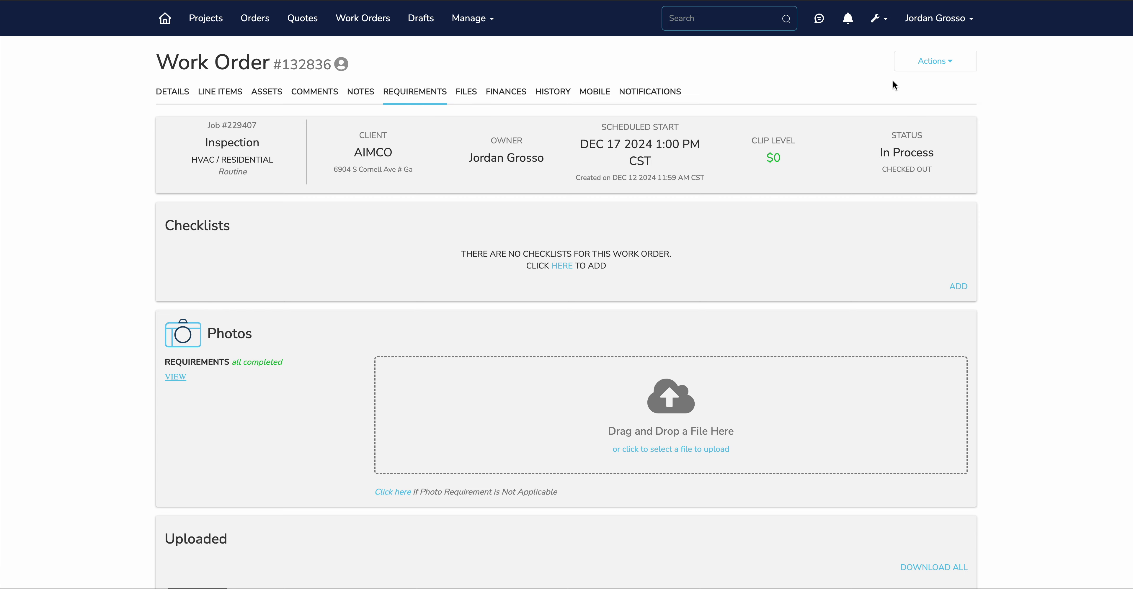
click(926, 64)
click(941, 230)
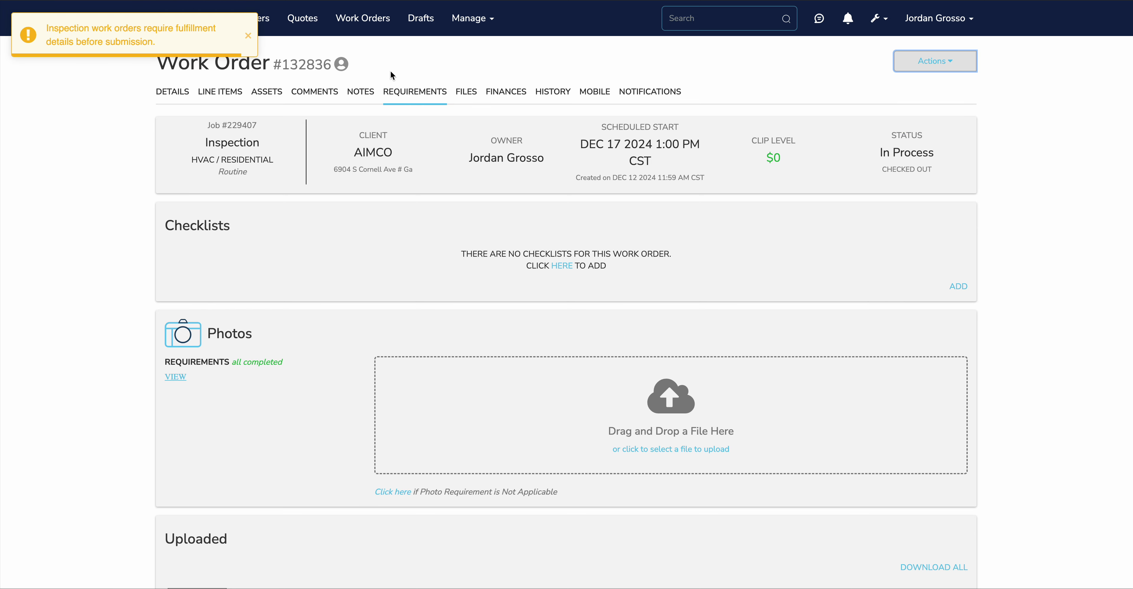
click(248, 36)
- Check the work order's line items and open the truck page for its fulfillment details
click(228, 102)
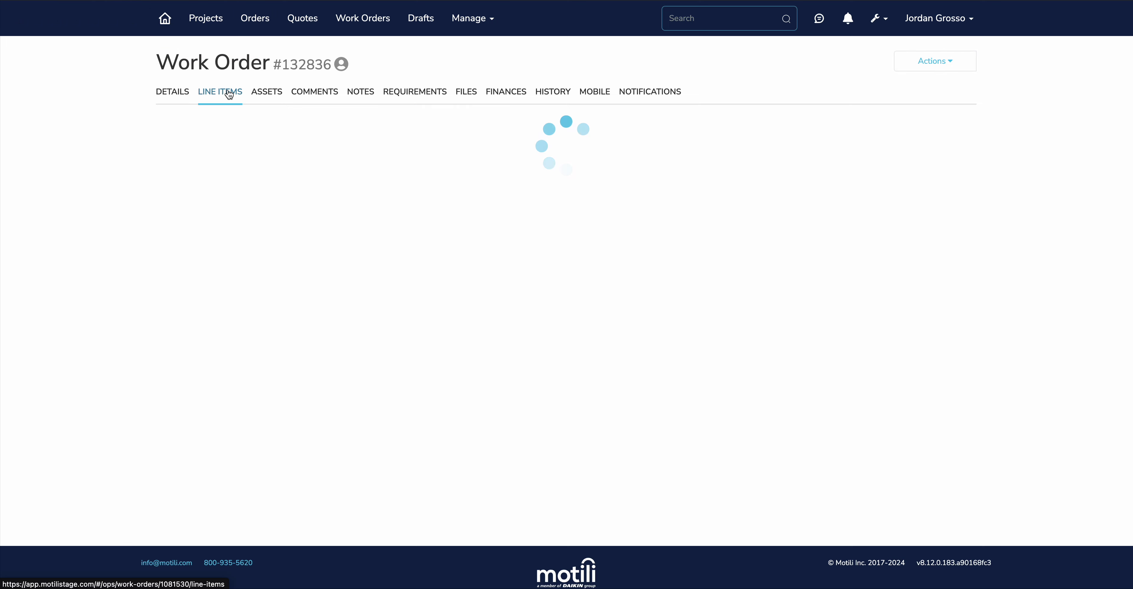
scroll(499, 330, down, 6)
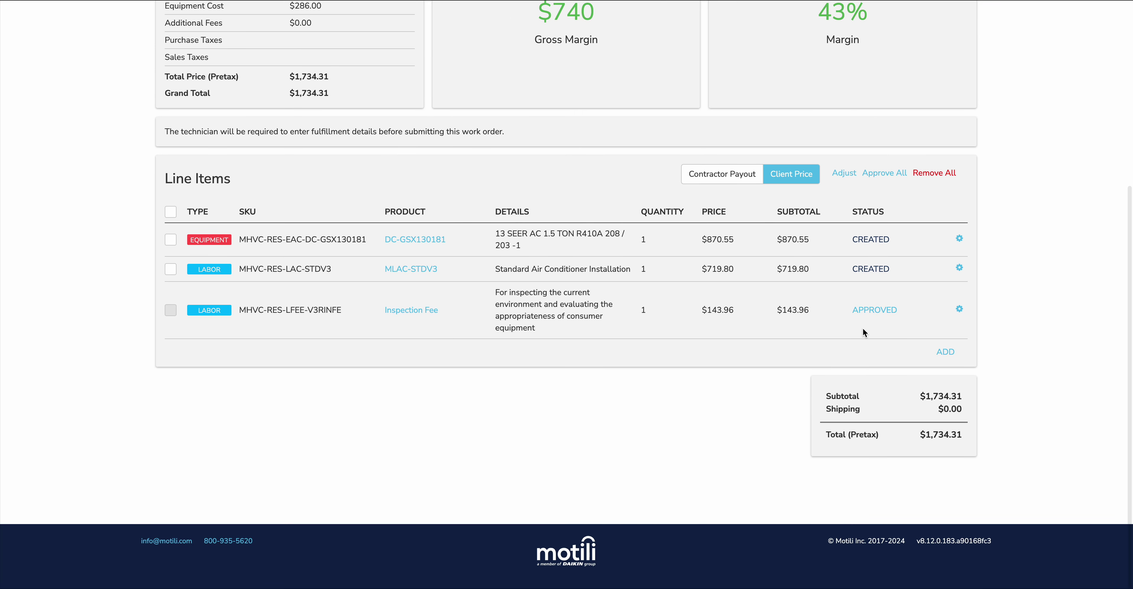
scroll(863, 328, up, 3)
scroll(901, 320, up, 2)
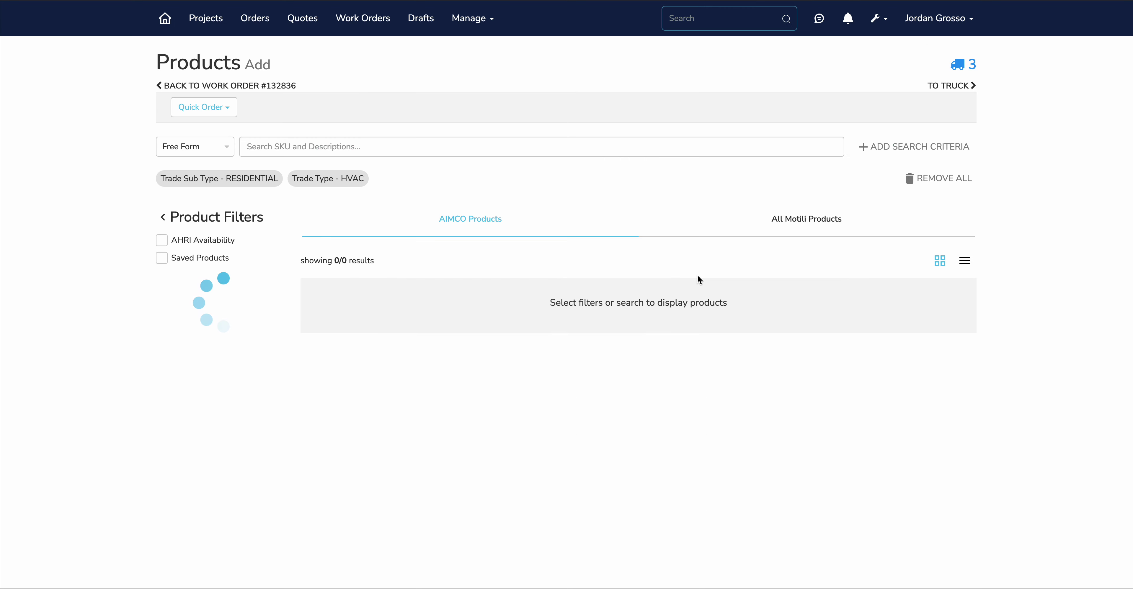
click(954, 86)
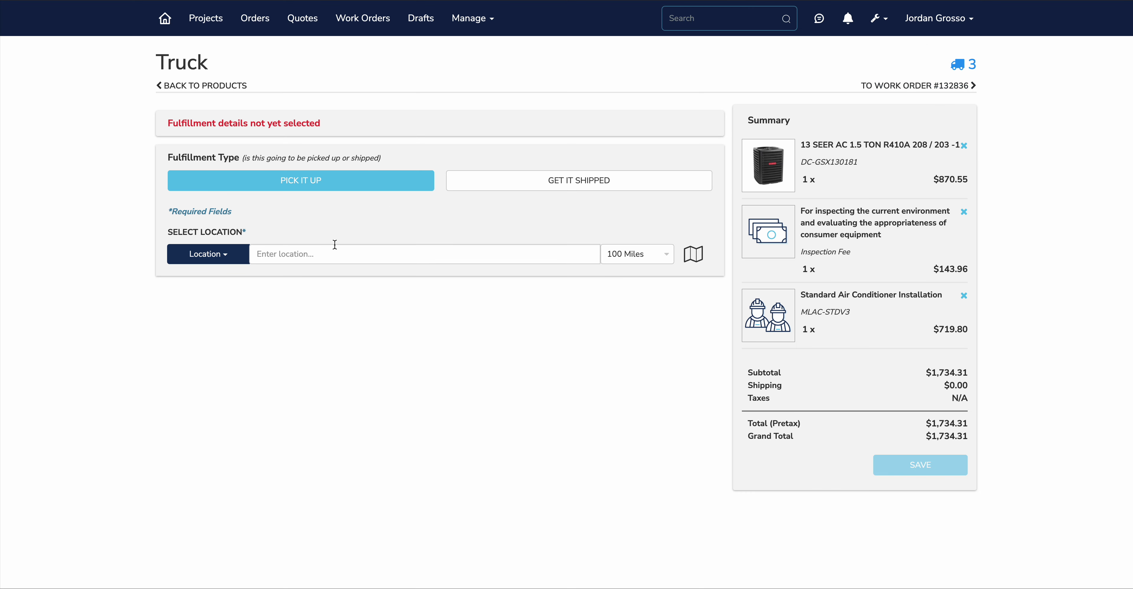
- Find pickup locations near Chicago, IL, USA, choose Chicago Stockyards for pickup and save the fulfillment details
click(310, 253)
text(chicago)
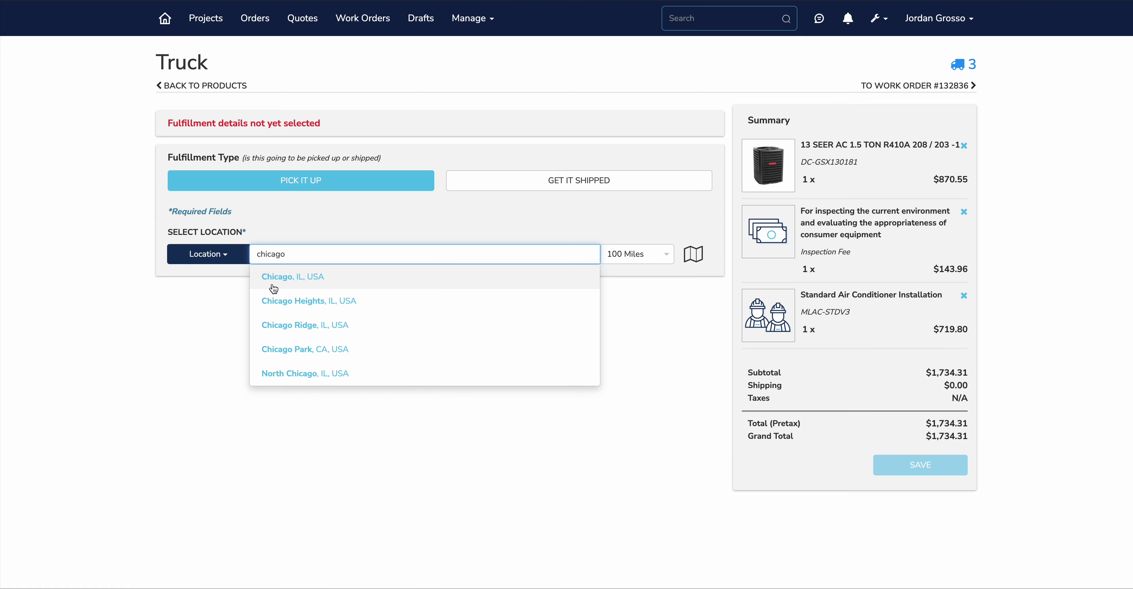
click(288, 281)
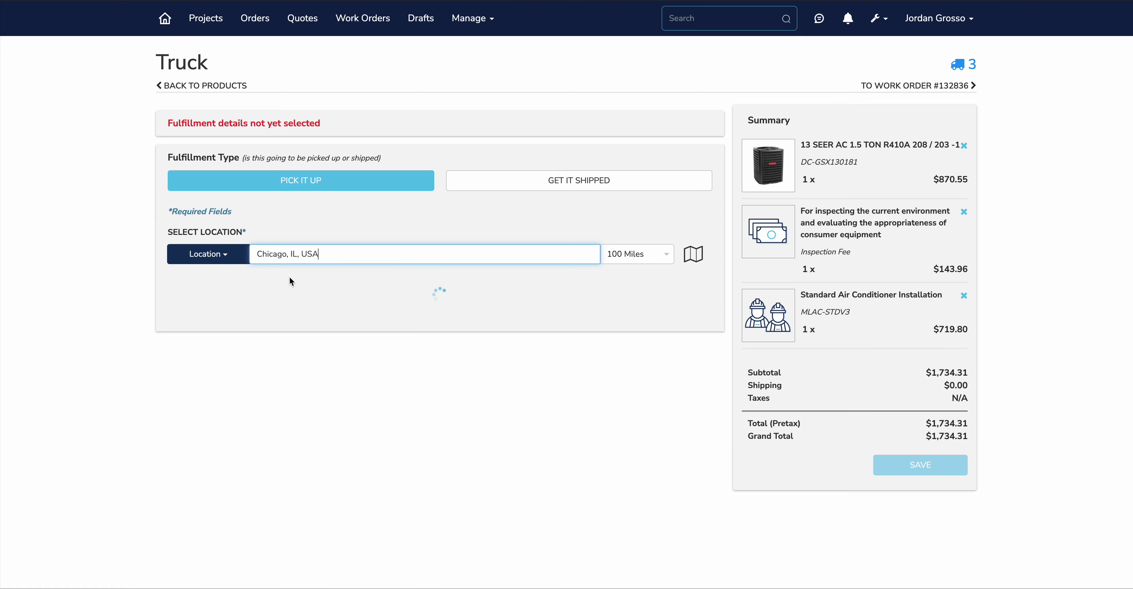
click(672, 294)
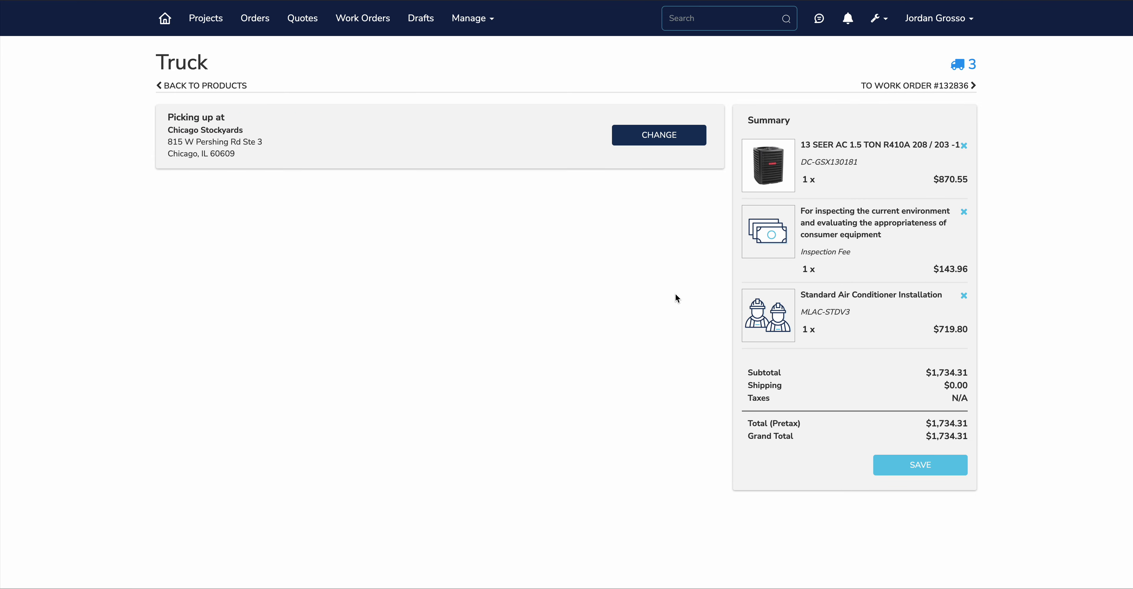
click(928, 464)
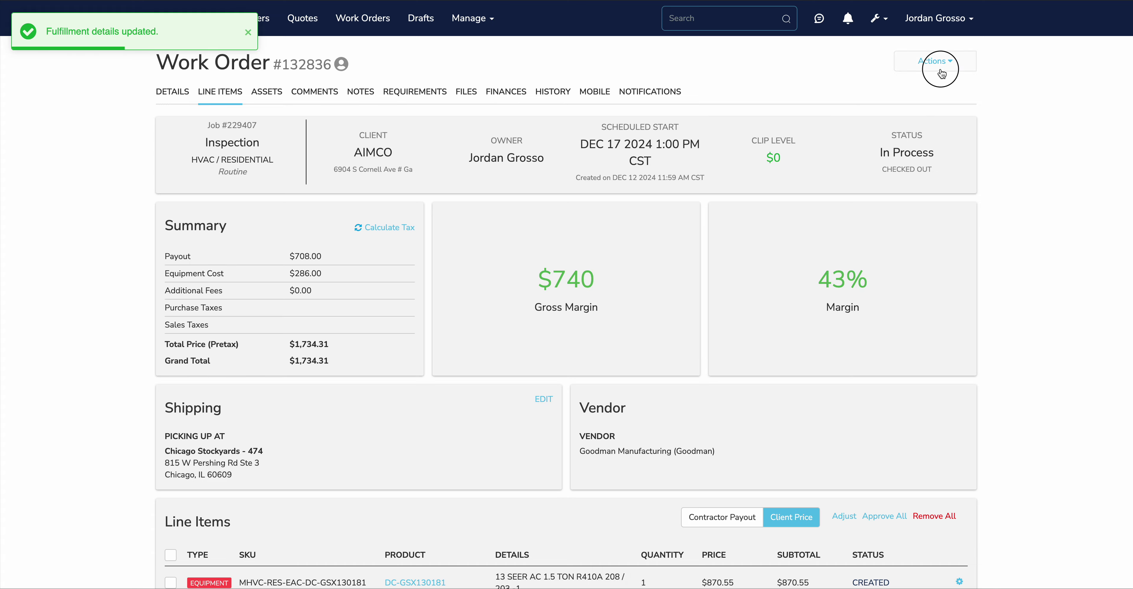
- Begin submitting the work order on the contractor's behalf, giving hfyjhyhjty as the reason
click(941, 72)
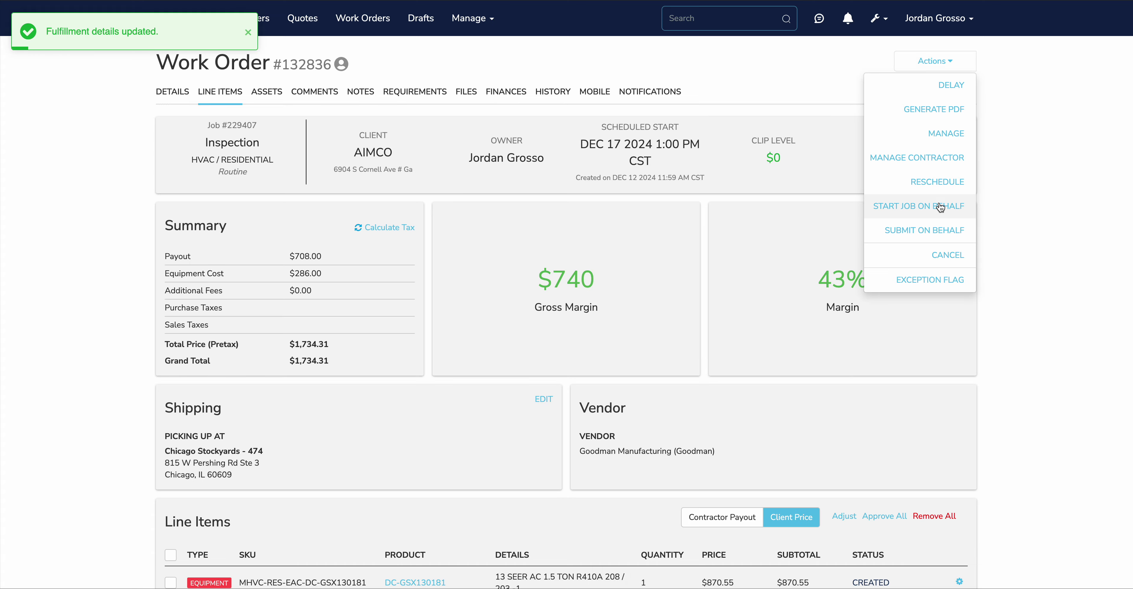
click(941, 225)
scroll(579, 363, down, 2)
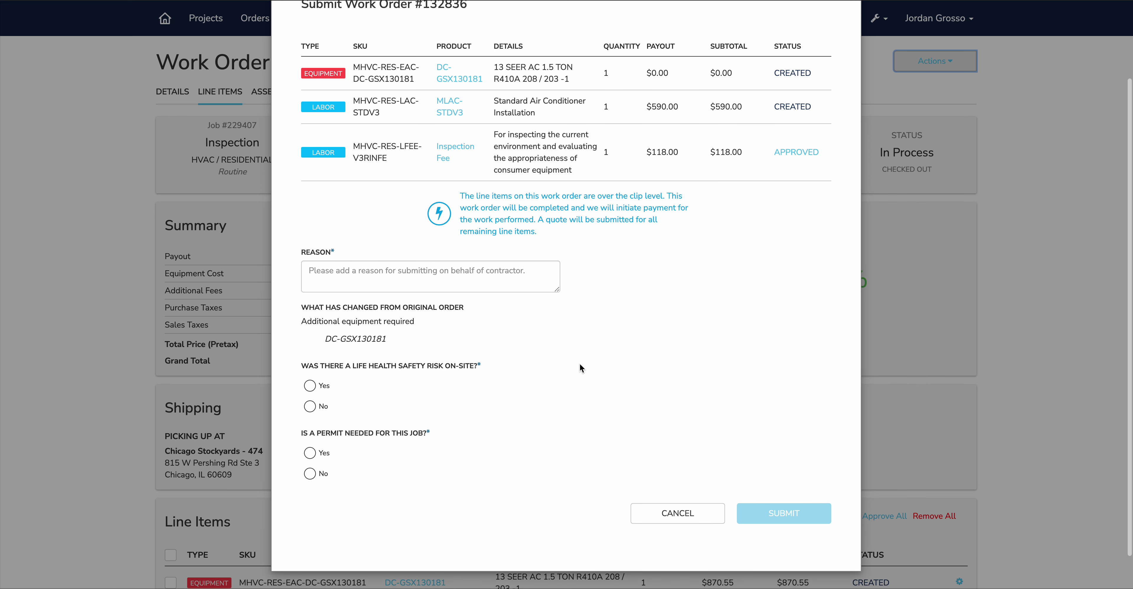
click(384, 276)
text(h)
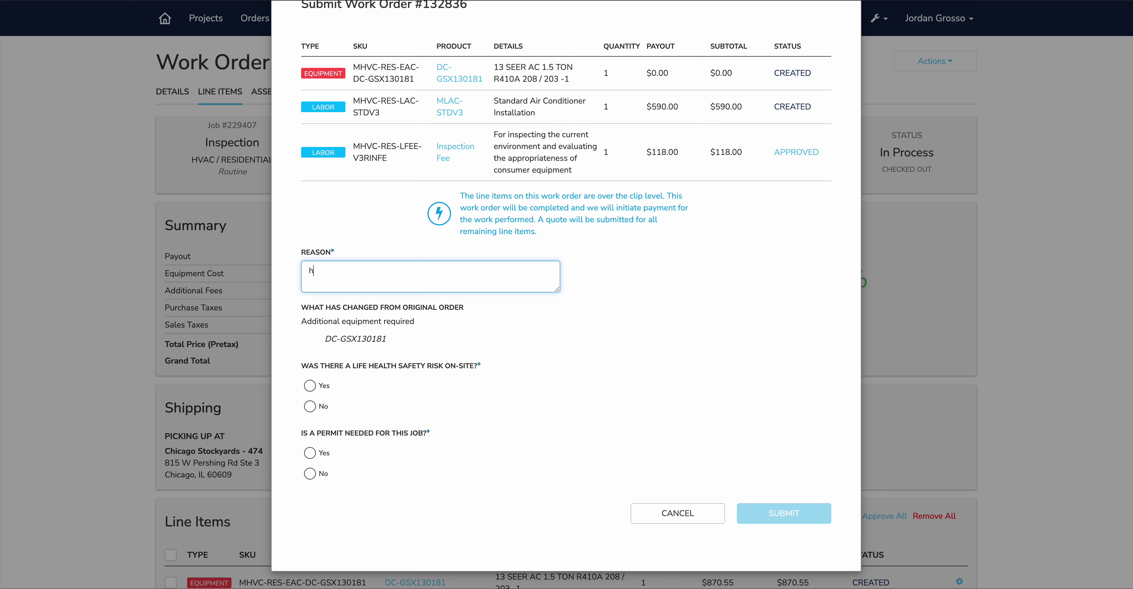
text(fyjhyhjty)
- Answer No to the life health safety risk, Yes to a permit being needed and Yes to the technician being licensed to pull it
scroll(373, 279, down, 1)
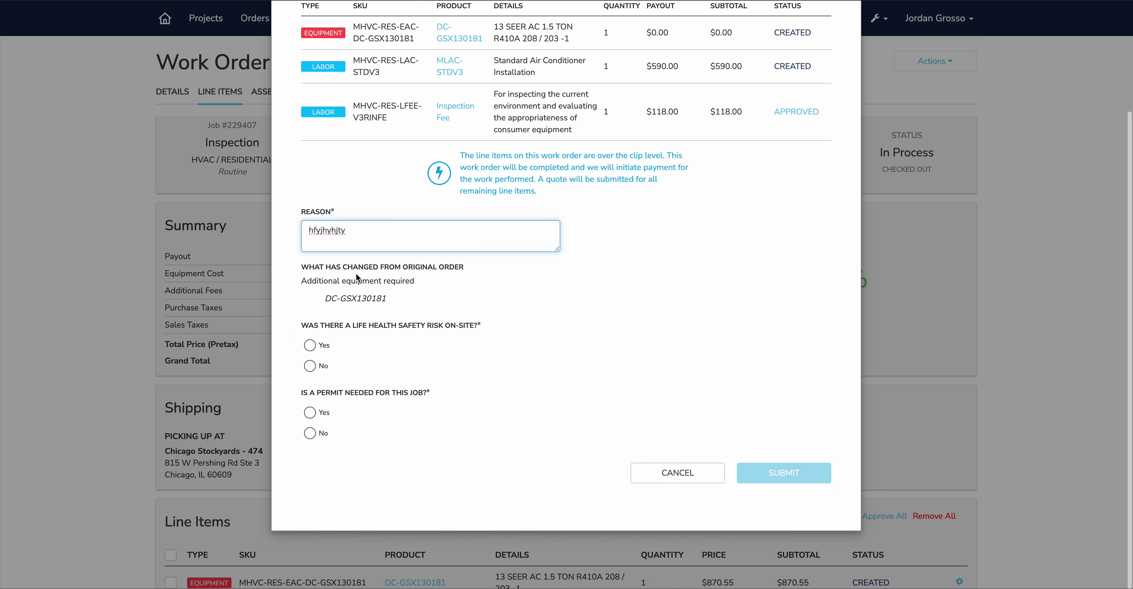
click(309, 366)
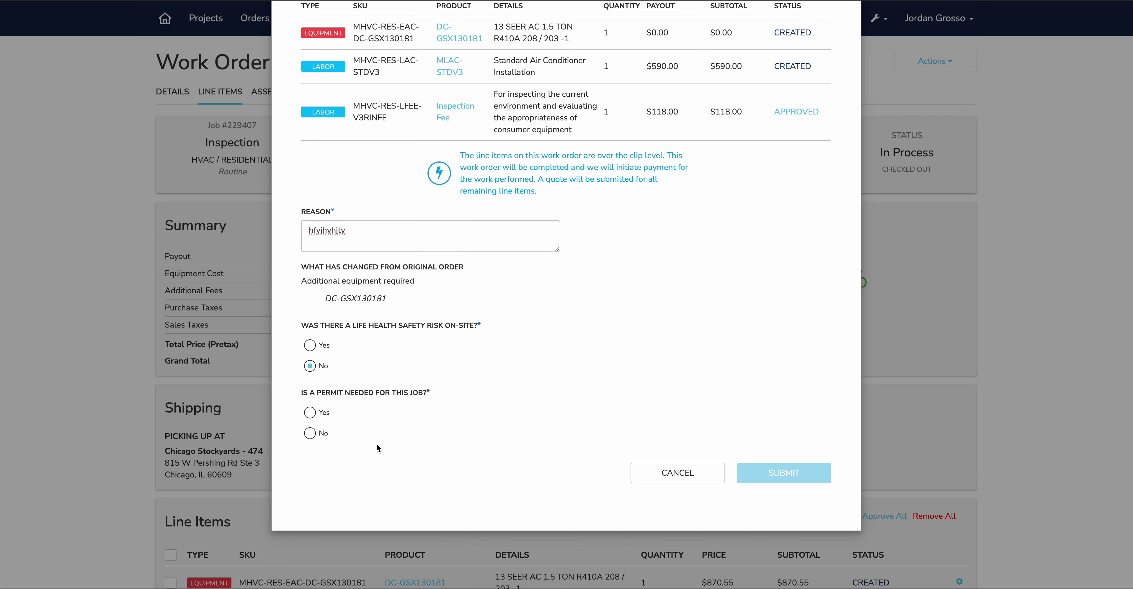
click(310, 413)
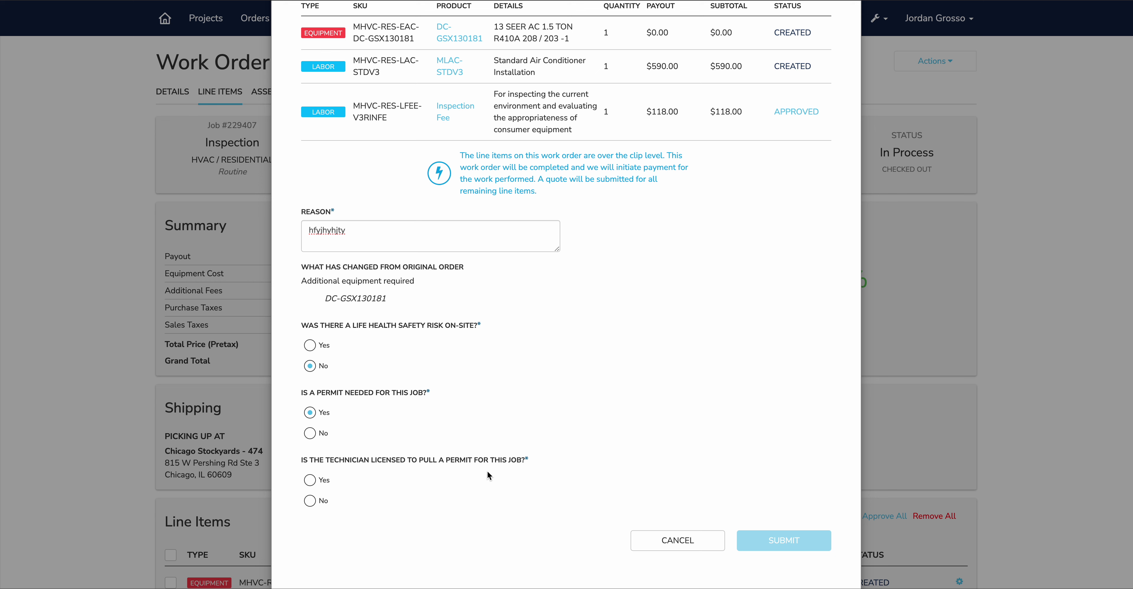
click(309, 479)
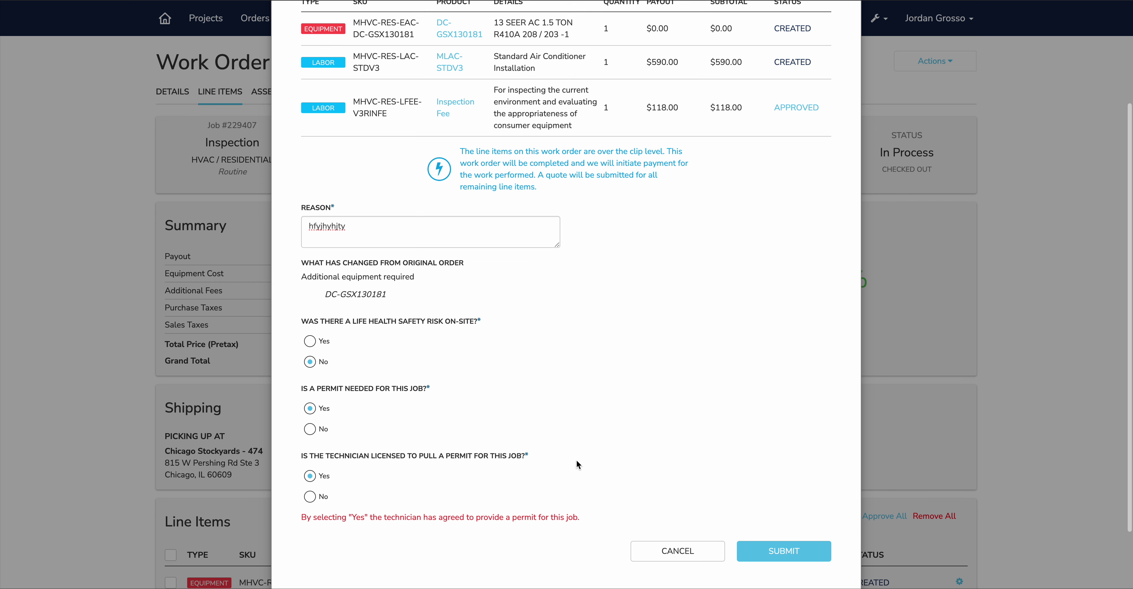
- Review the completed submission form, submit the work order and dismiss the resulting notification
scroll(576, 459, down, 1)
scroll(524, 471, up, 3)
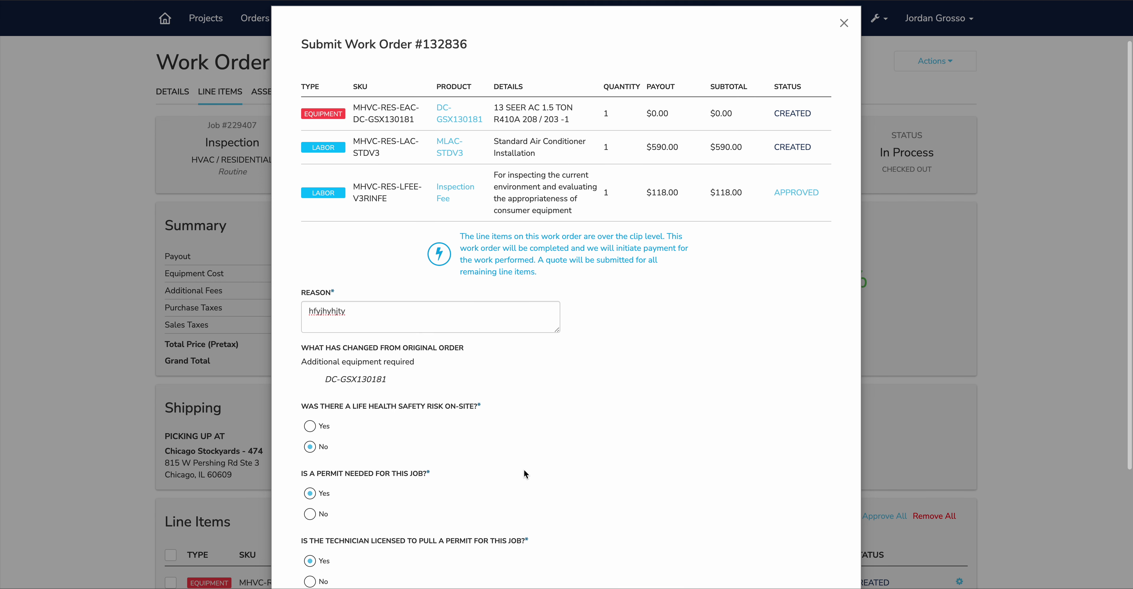
scroll(579, 326, down, 3)
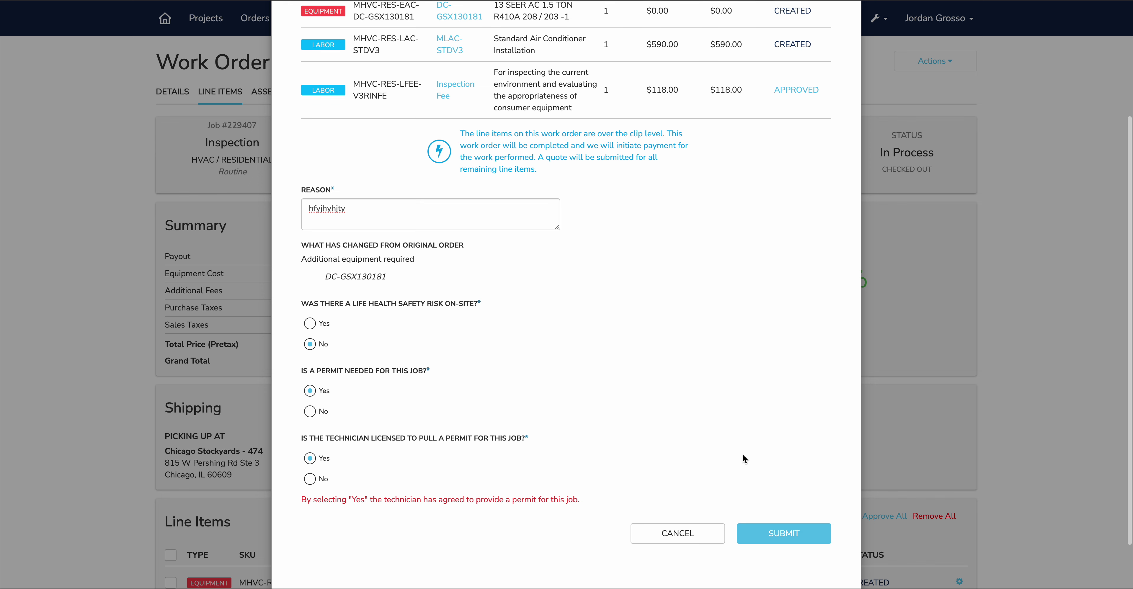
click(781, 533)
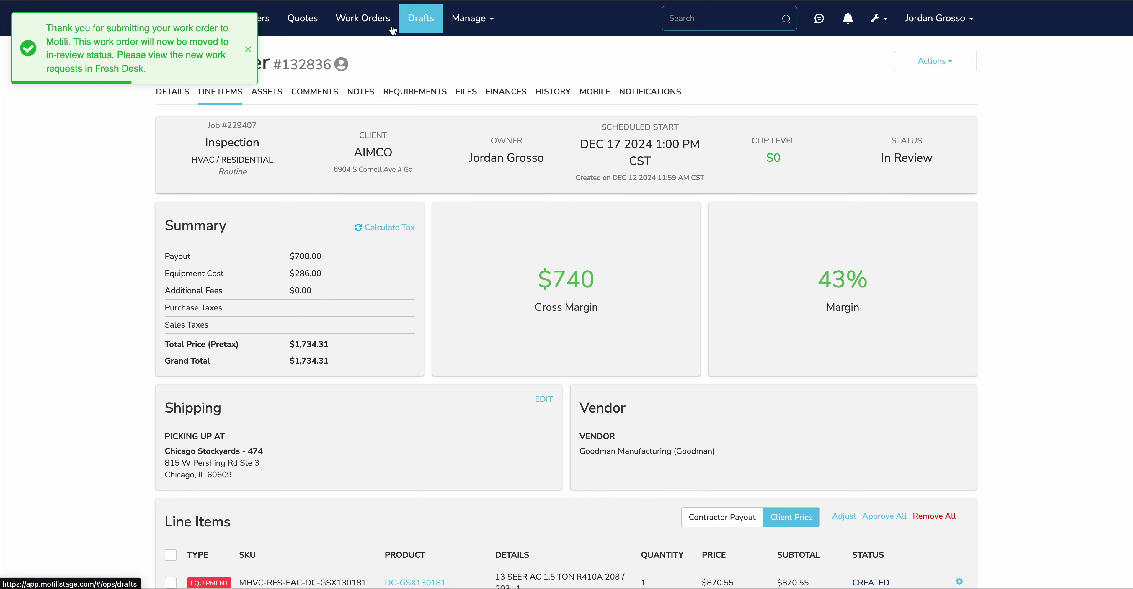
click(247, 51)
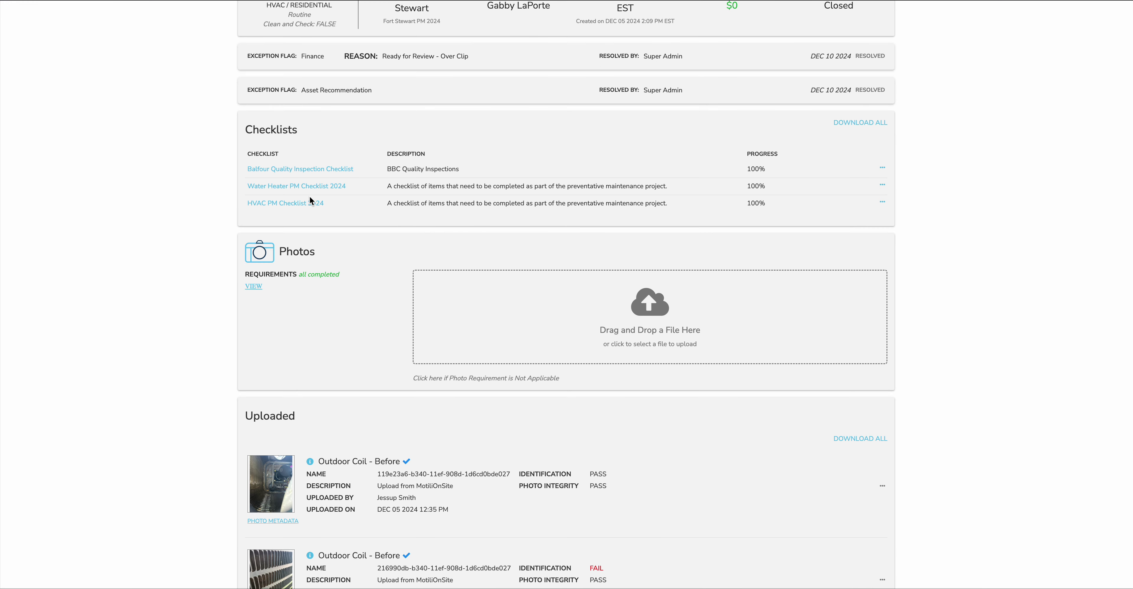
- Examine the closed Preventative Maintenance work order's checklists, photo requirements and the identification, integrity and cleanliness ratings of its uploaded coil photos
scroll(309, 200, up, 3)
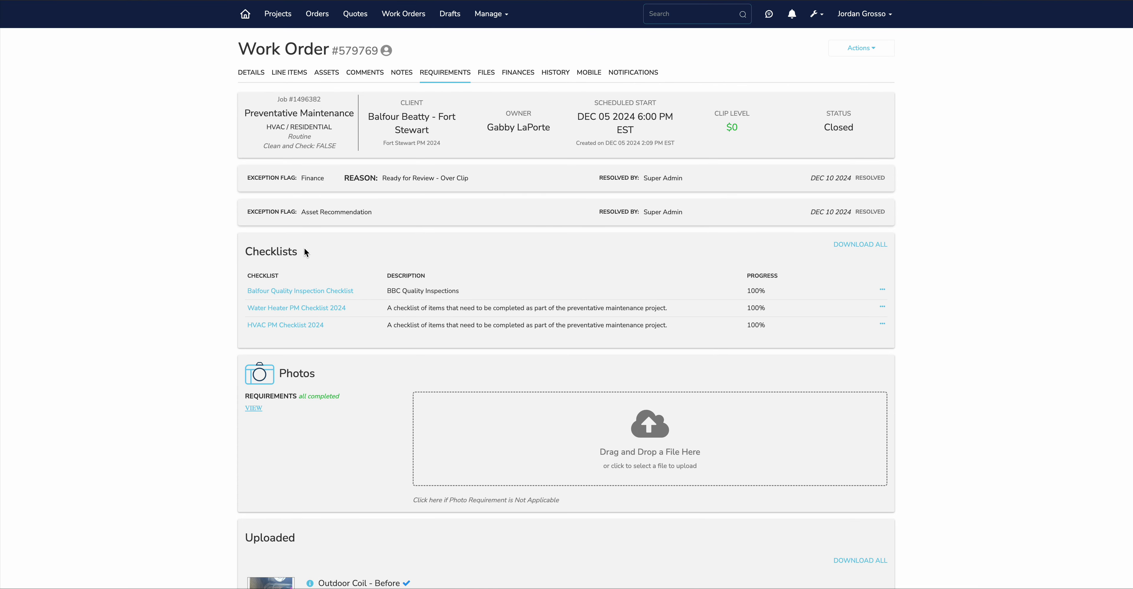
scroll(270, 431, down, 2)
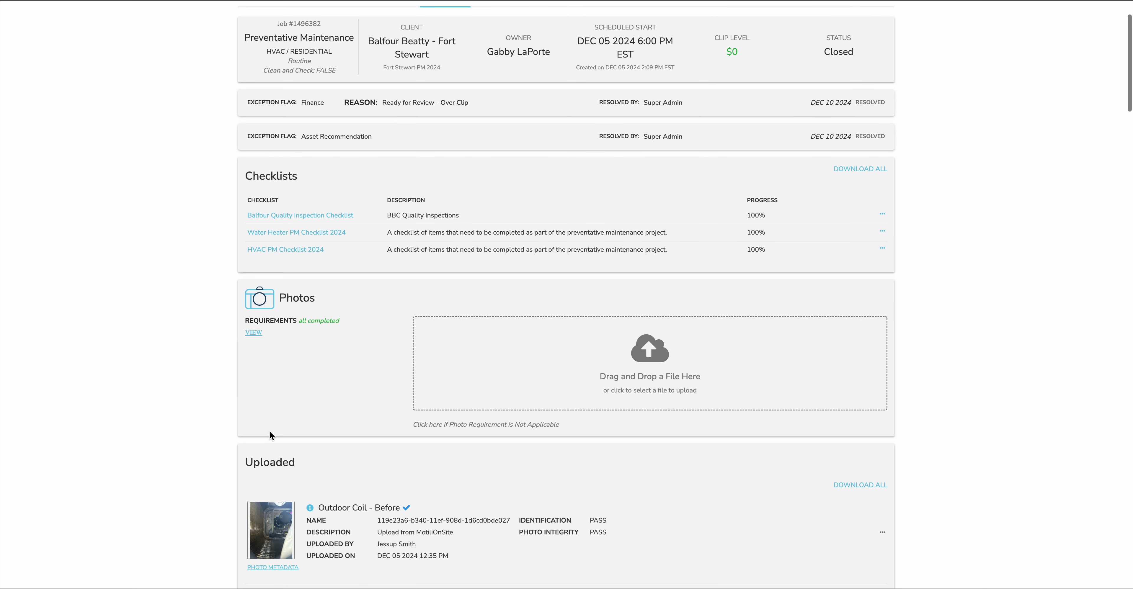
scroll(243, 394, down, 1)
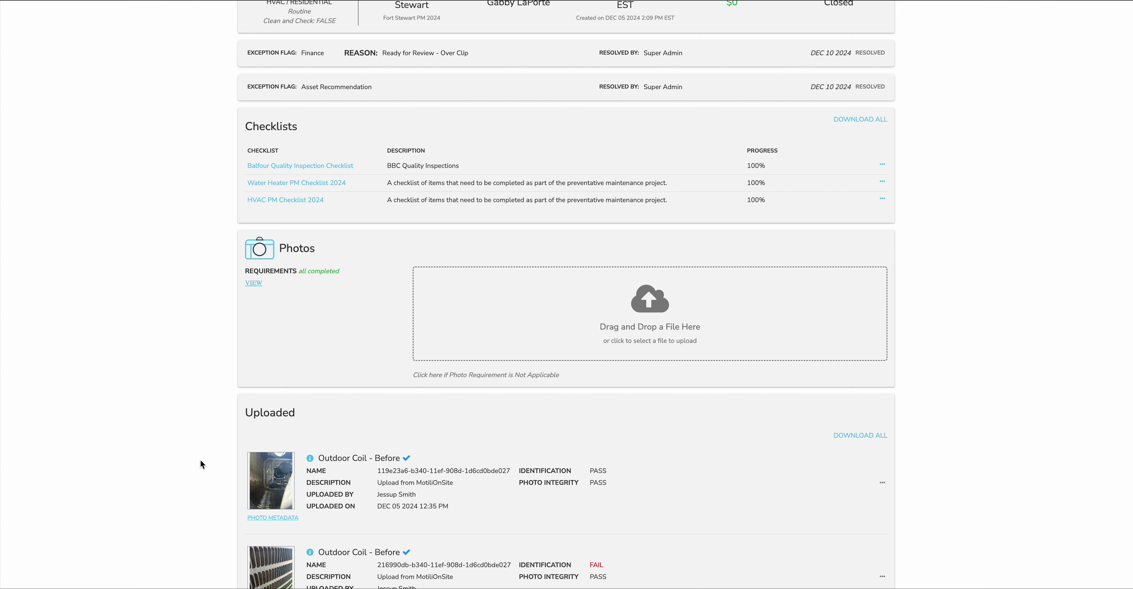
scroll(200, 462, down, 1)
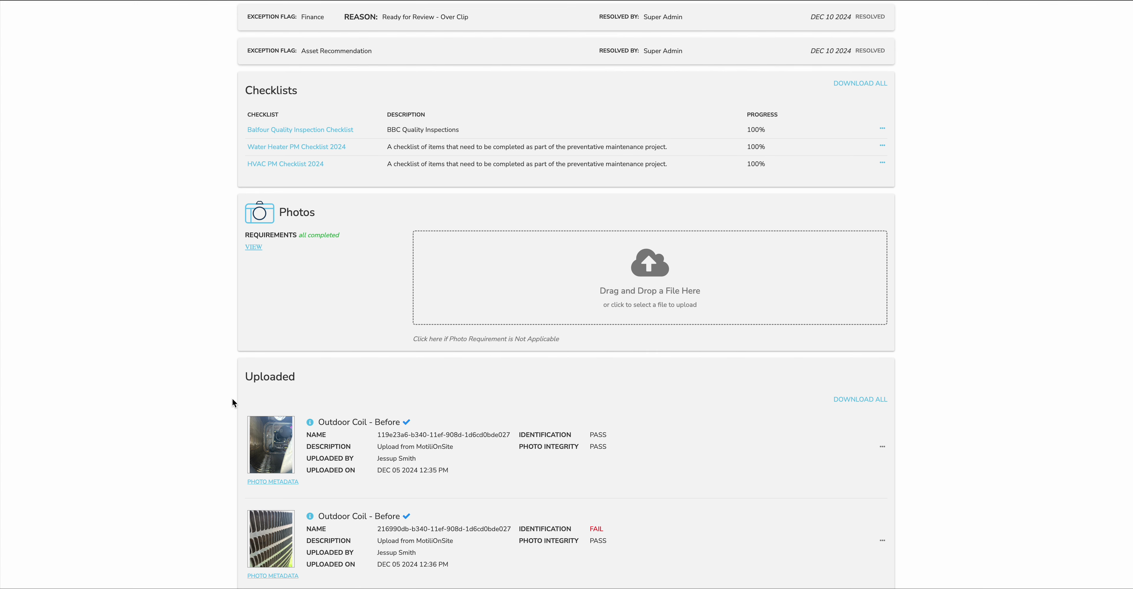
scroll(232, 402, down, 2)
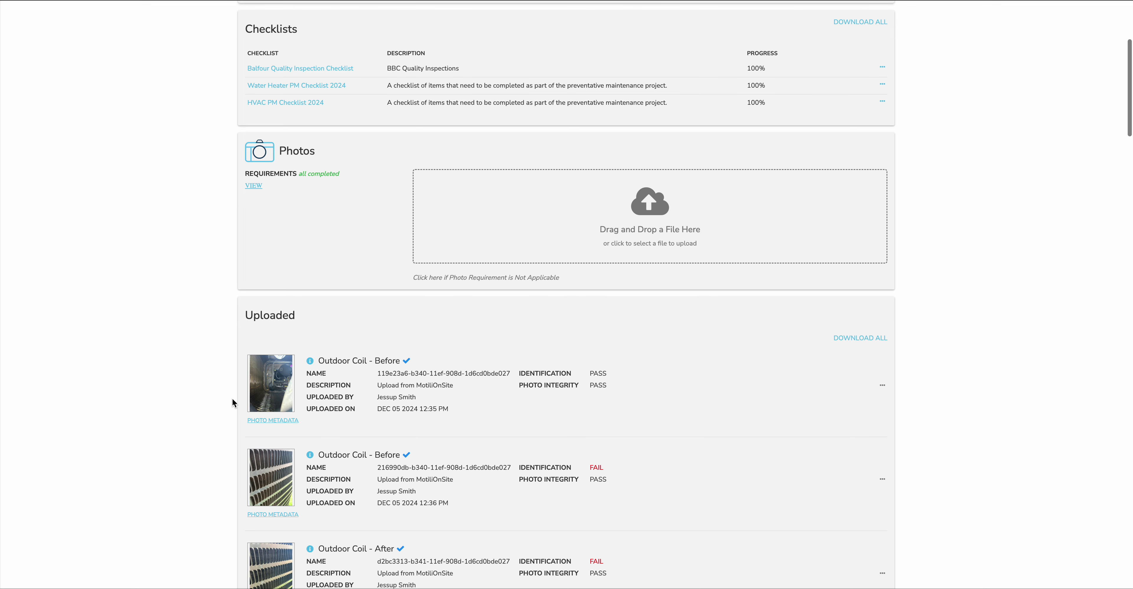
scroll(233, 380, down, 3)
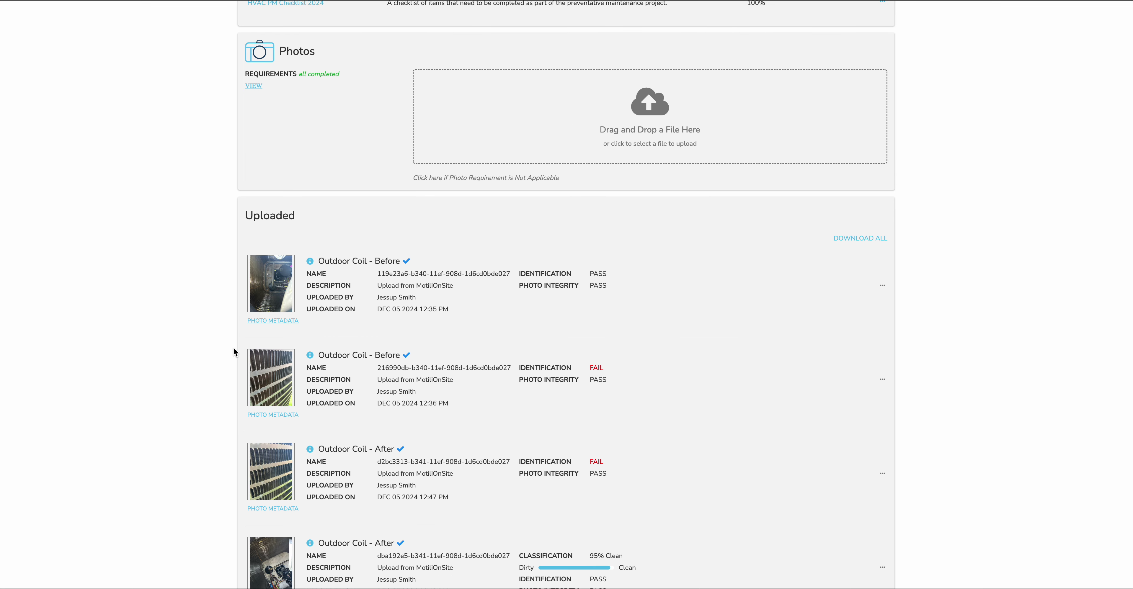
scroll(233, 348, down, 1)
scroll(232, 347, down, 4)
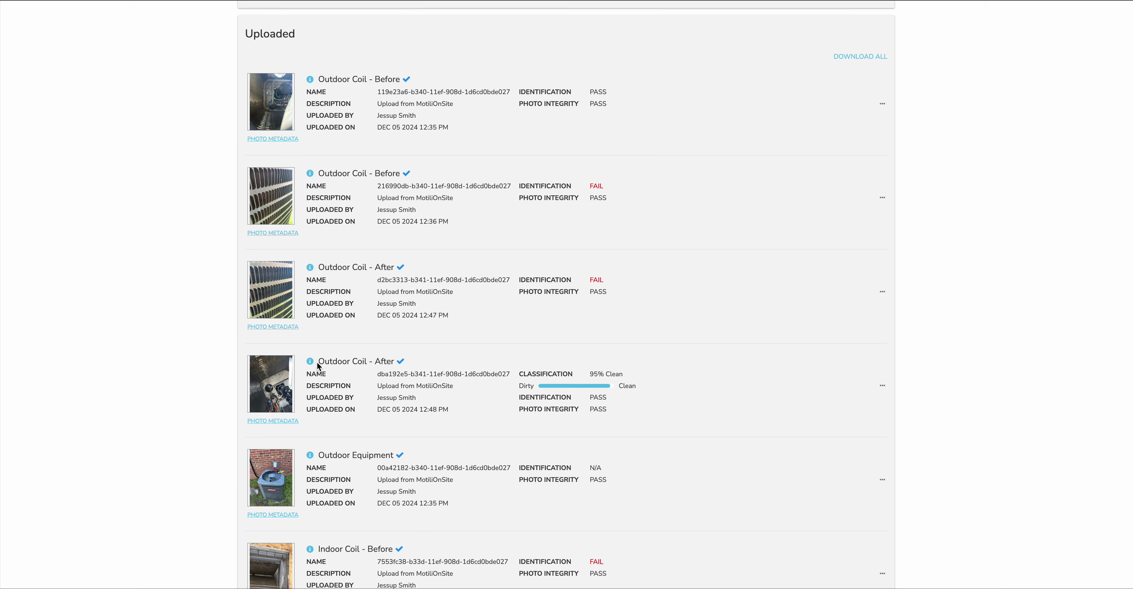
drag(317, 365, 398, 363)
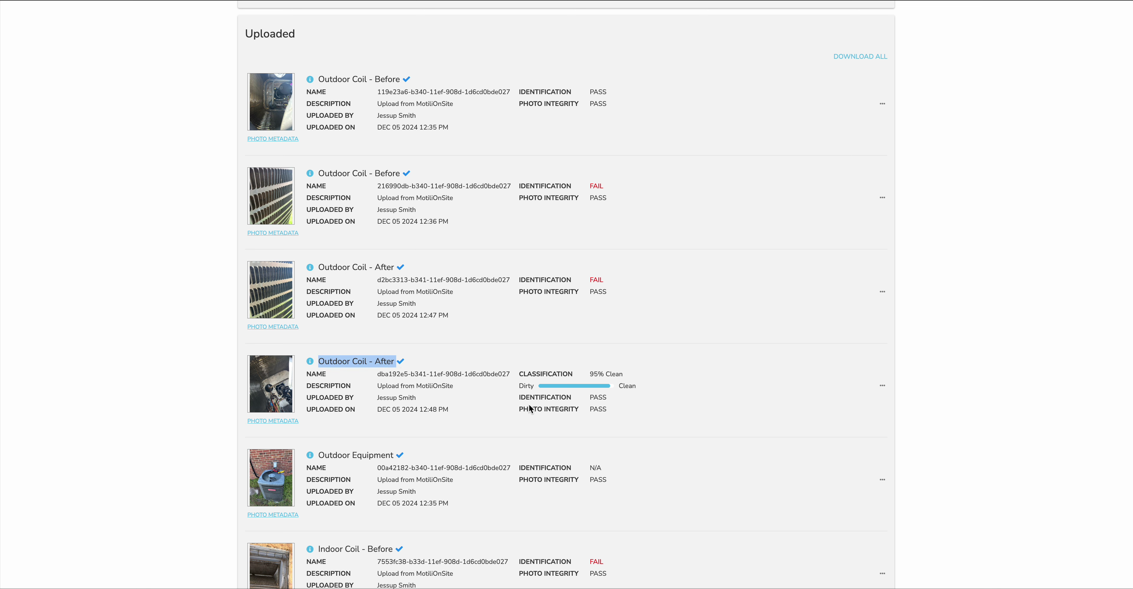
drag(519, 389, 640, 387)
click(641, 387)
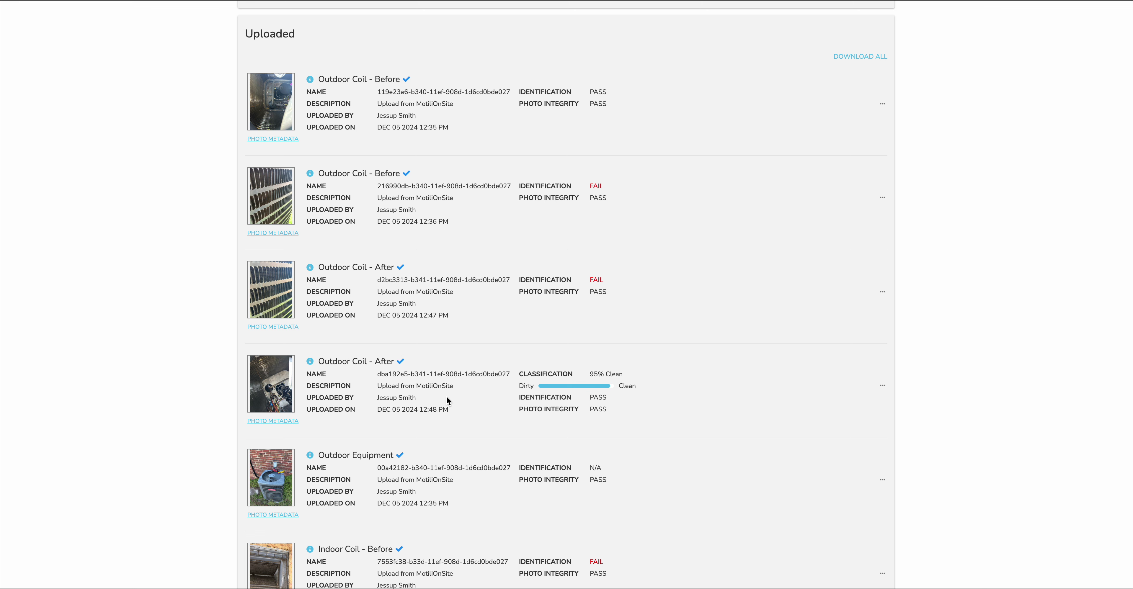
scroll(453, 379, down, 2)
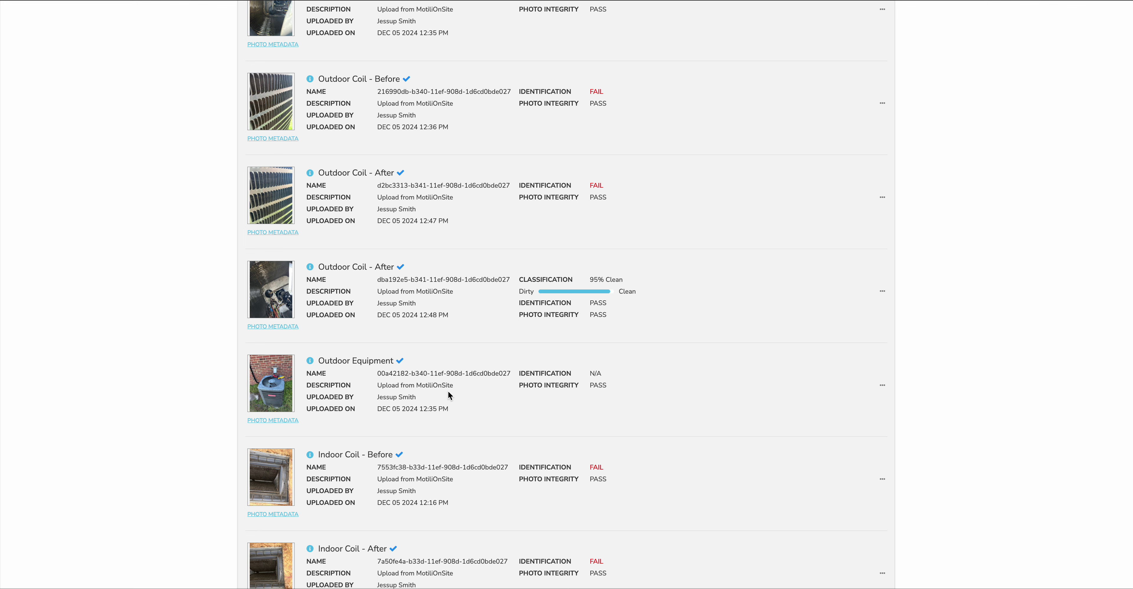
- Examine the identification, photo integrity and cleanliness ratings of the remaining uploaded photos, from outdoor equipment through blower, filter and condensate drain pan
scroll(448, 389, down, 1)
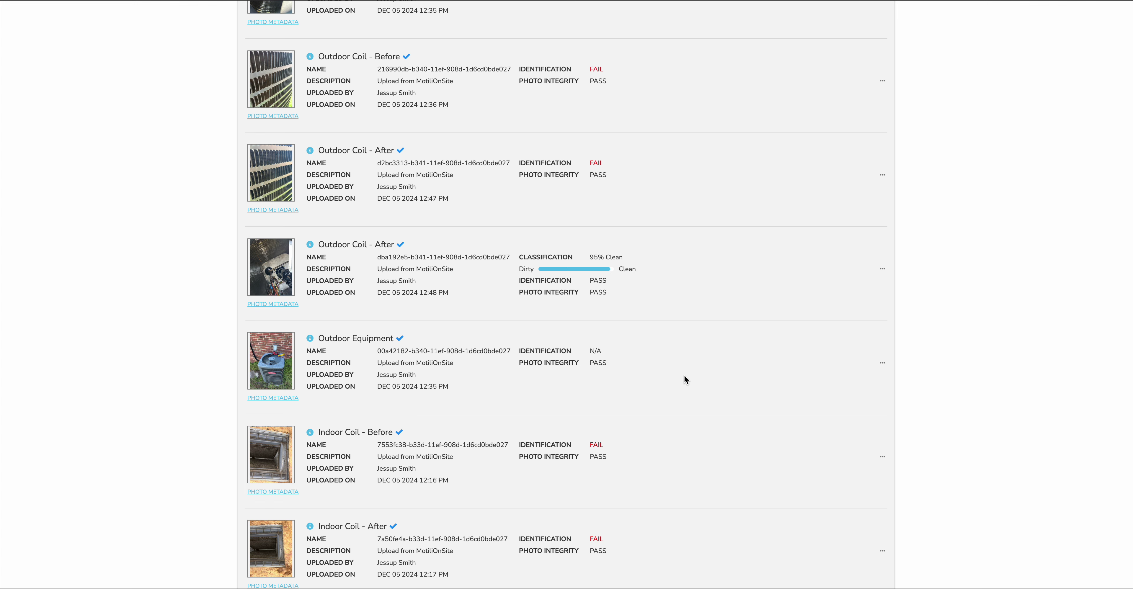
scroll(616, 362, down, 5)
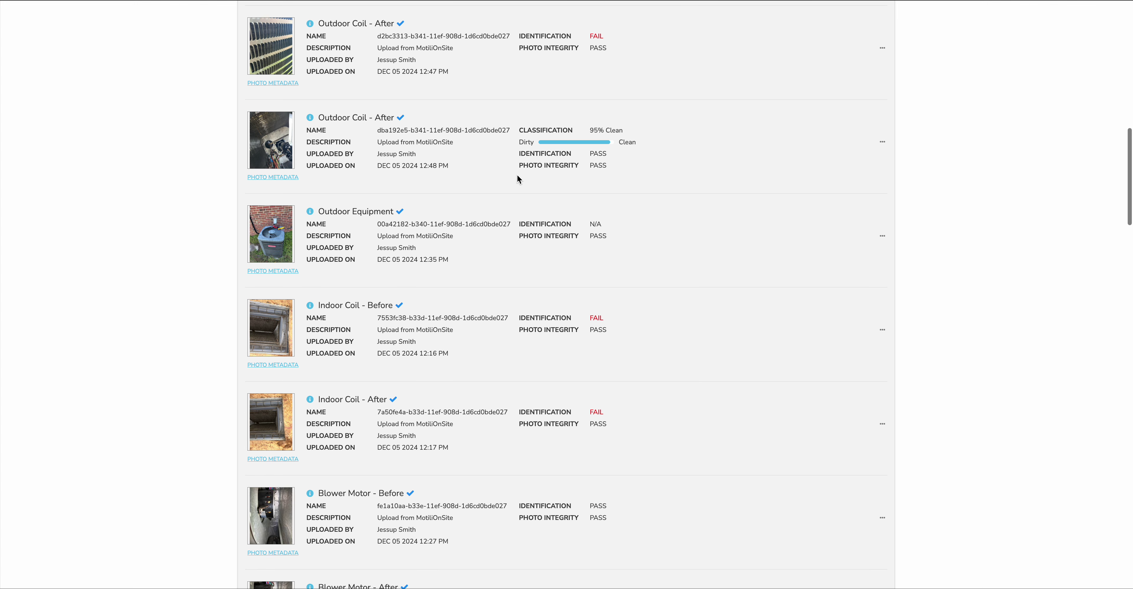
scroll(451, 144, down, 4)
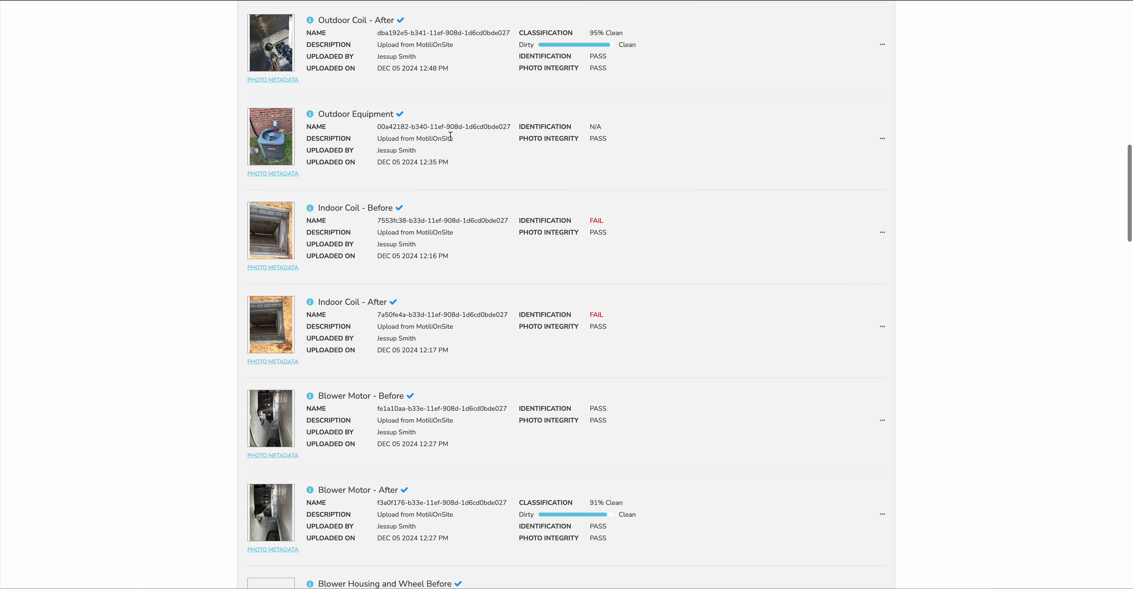
scroll(451, 137, down, 8)
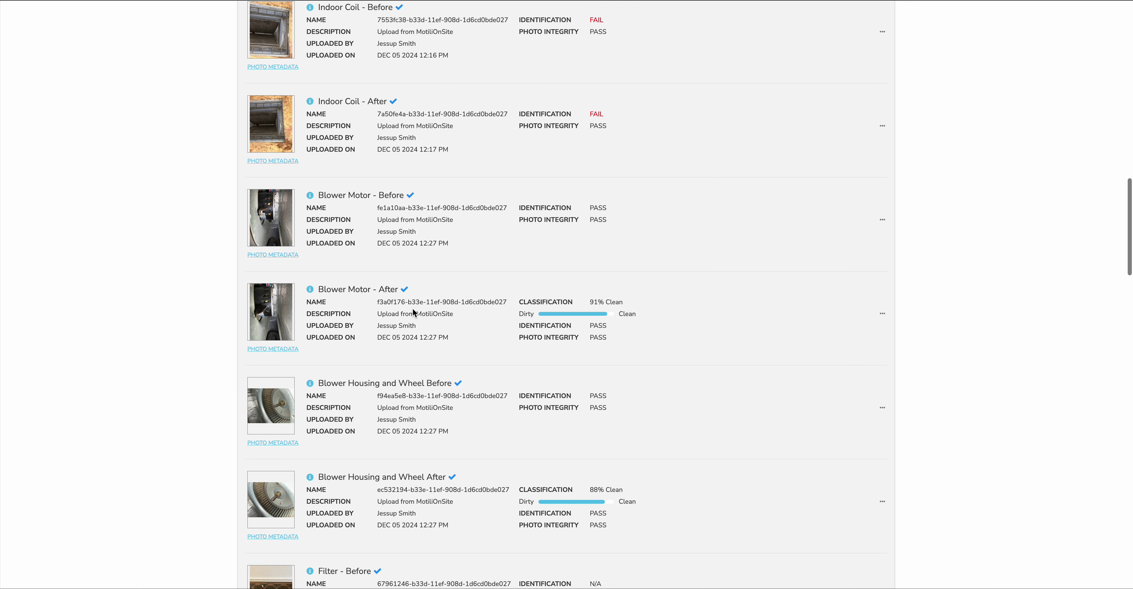
scroll(413, 314, down, 4)
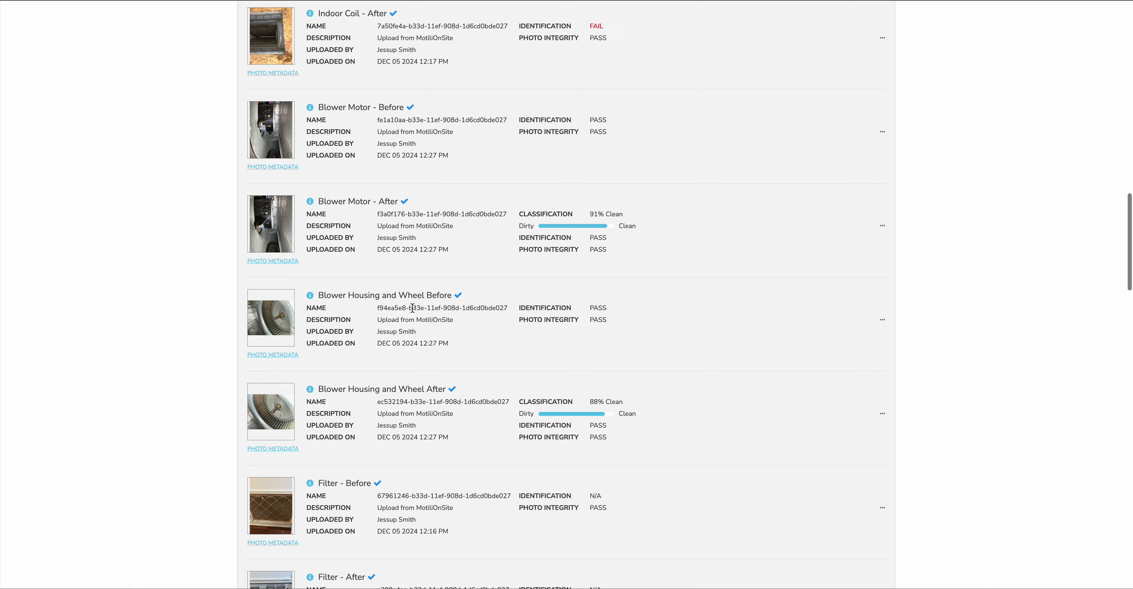
scroll(412, 307, down, 9)
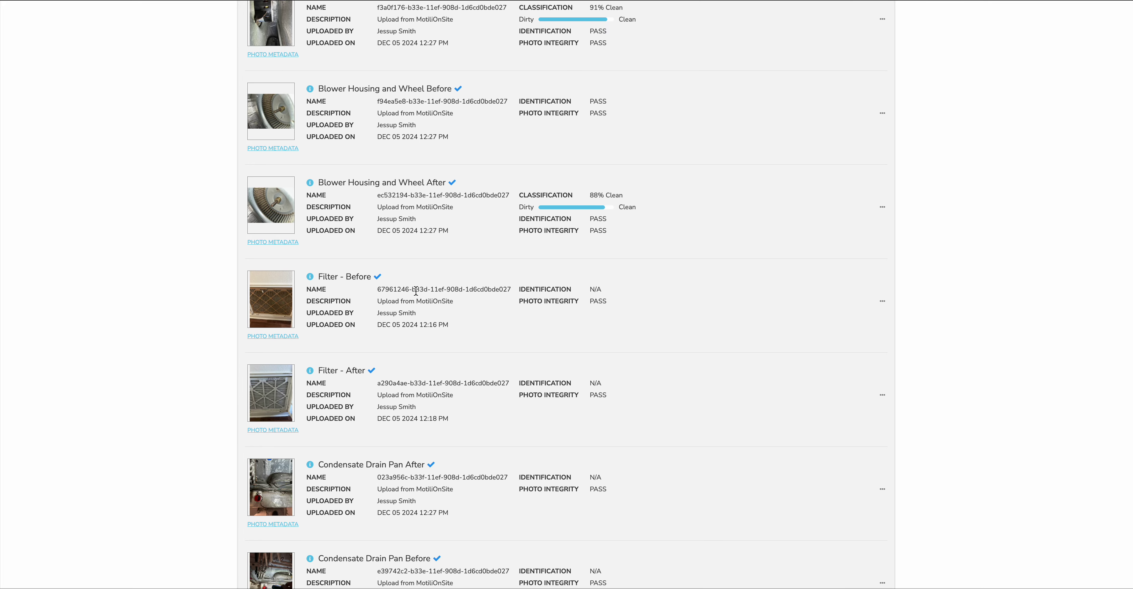
- Review the completed items in the Balfour Quality Inspection Checklist and close it
scroll(416, 290, up, 20)
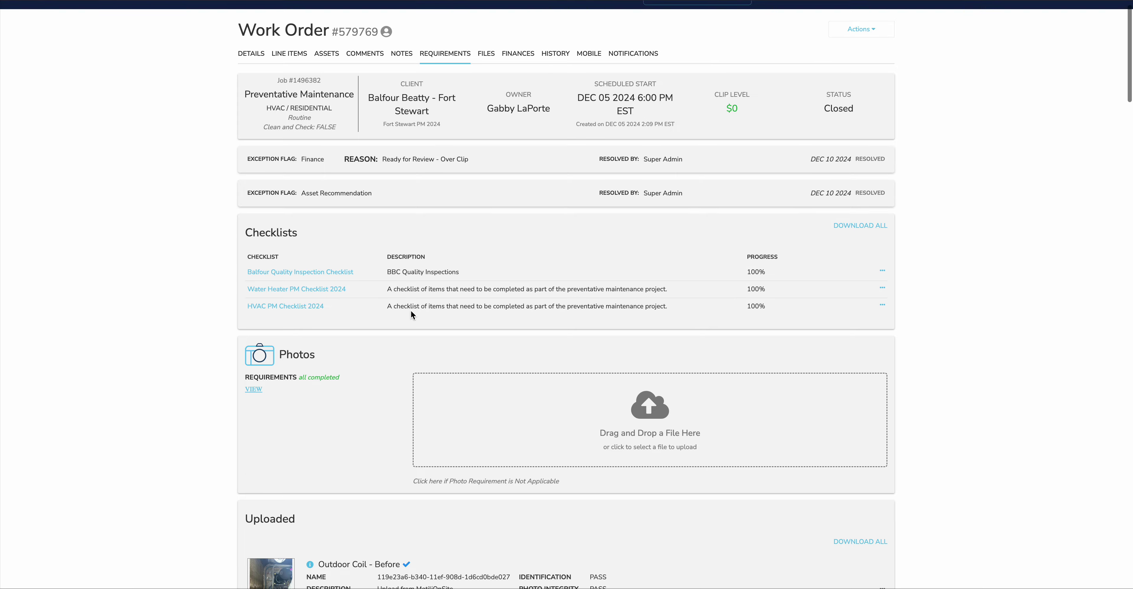
scroll(411, 311, up, 2)
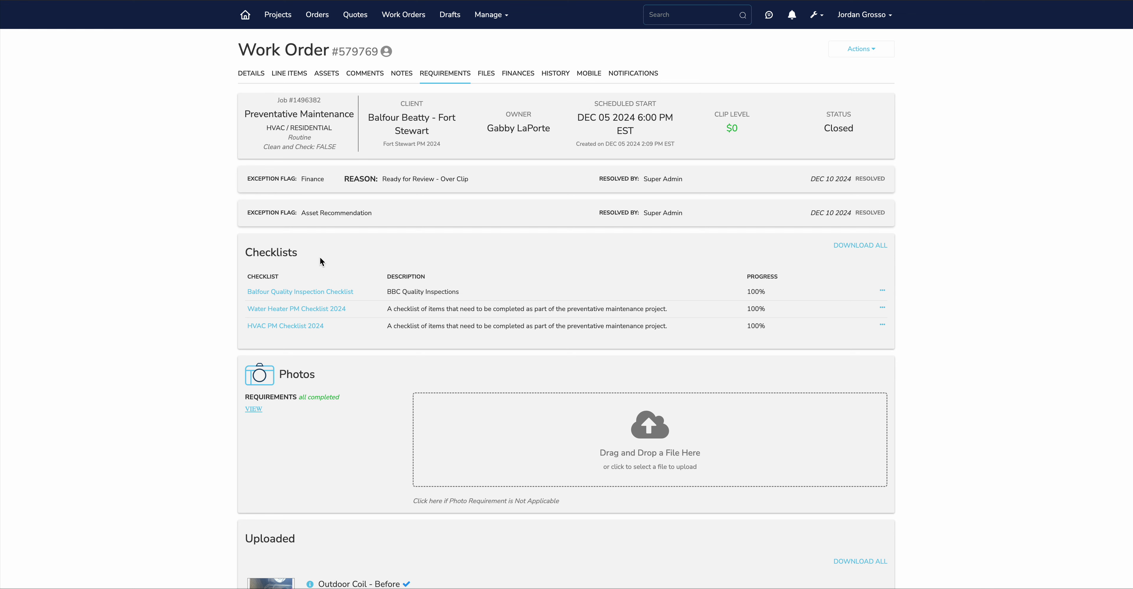
click(274, 293)
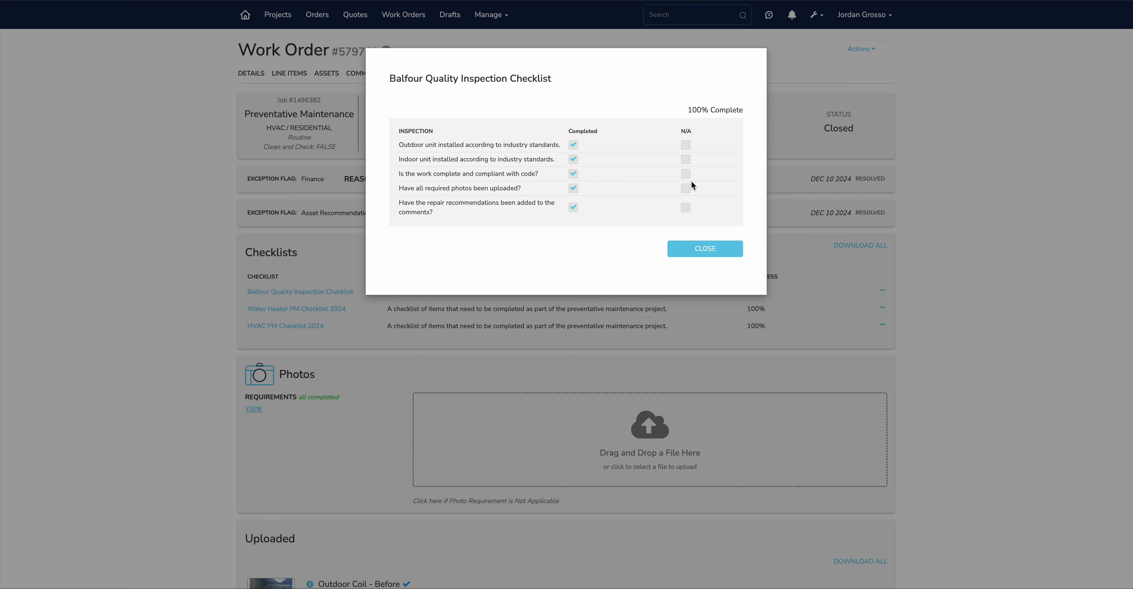
click(729, 248)
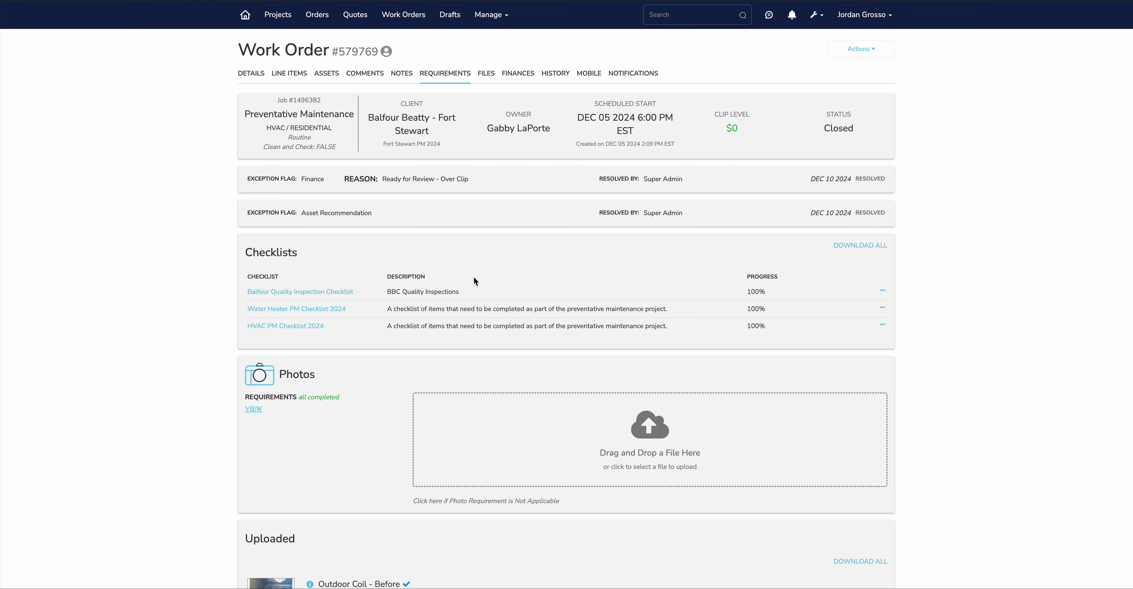
- Review the indoor and outdoor unit items in the HVAC PM Checklist 2024 and close it
click(275, 326)
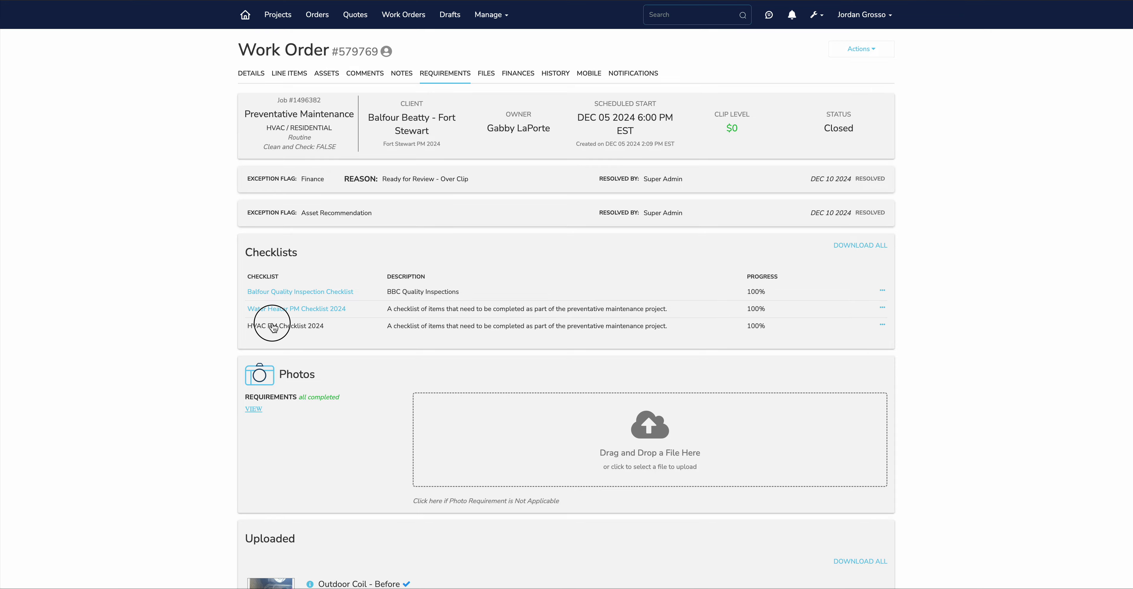
scroll(541, 407, down, 10)
scroll(541, 407, down, 10)
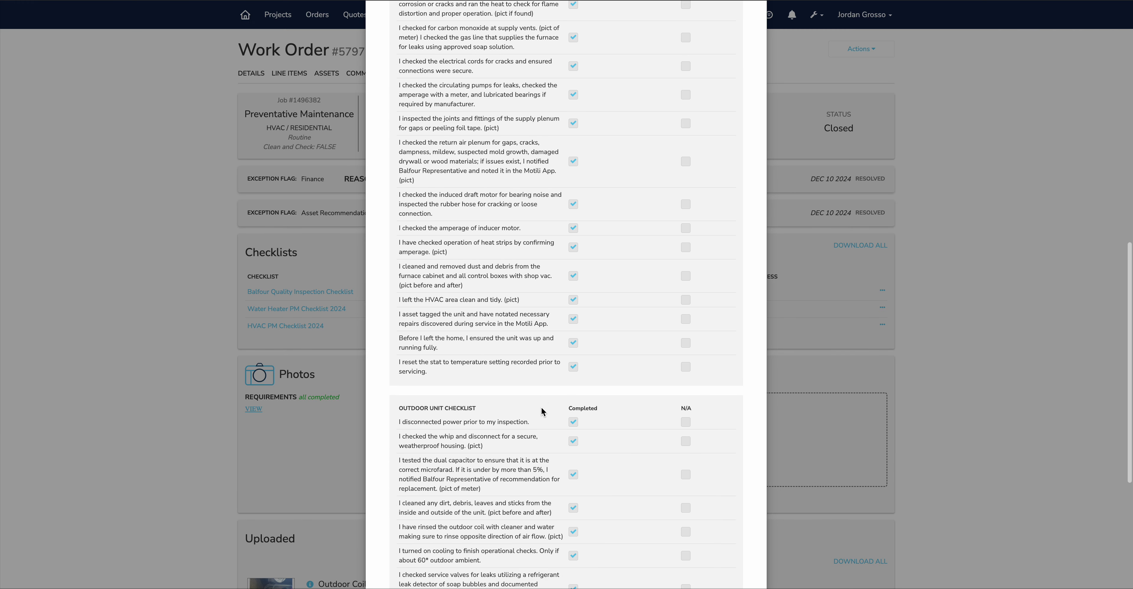
scroll(576, 404, up, 20)
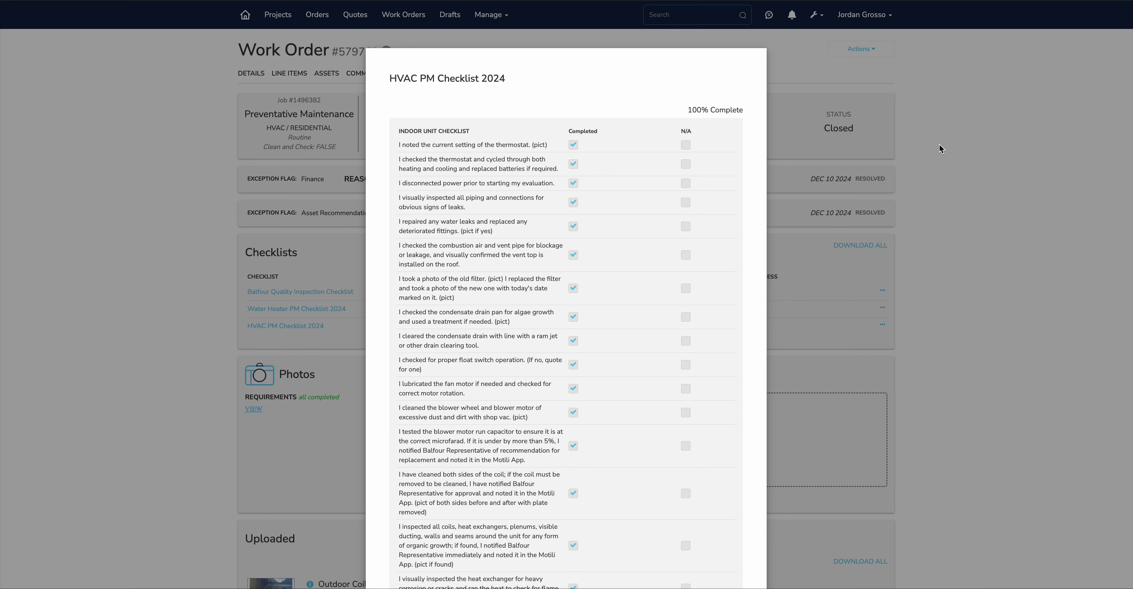
click(952, 102)
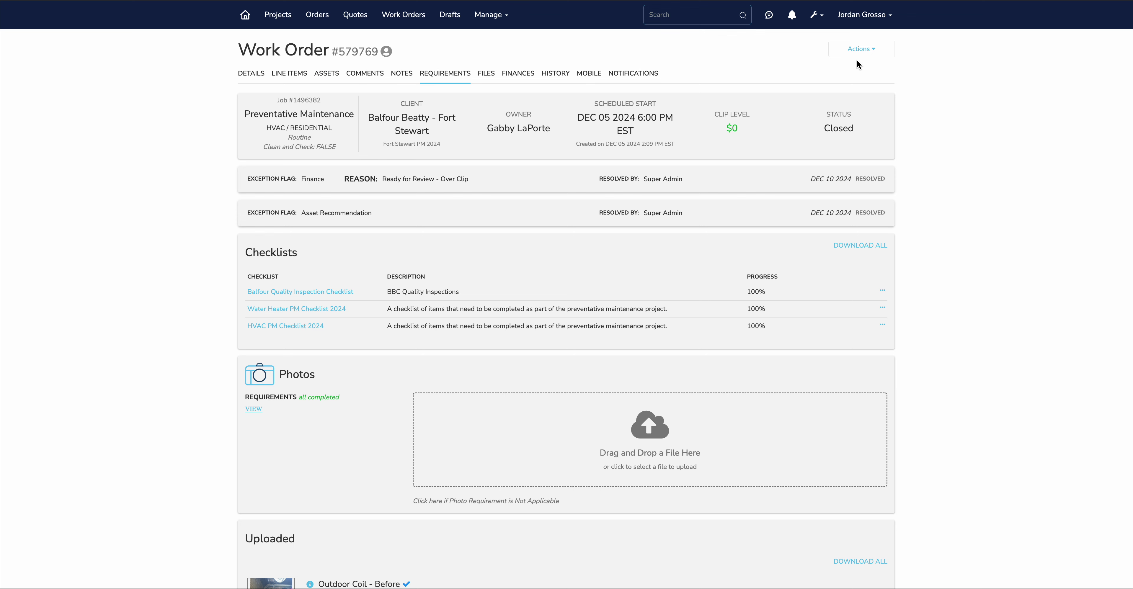
- Check the actions available for the closed work order and return to the list of work orders
click(859, 51)
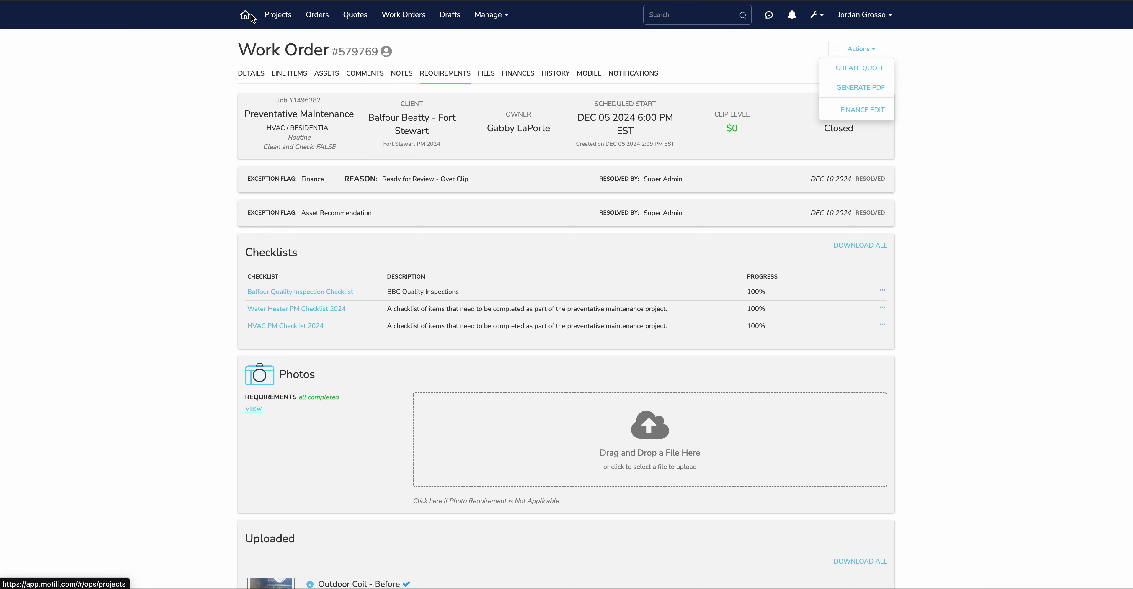
click(393, 23)
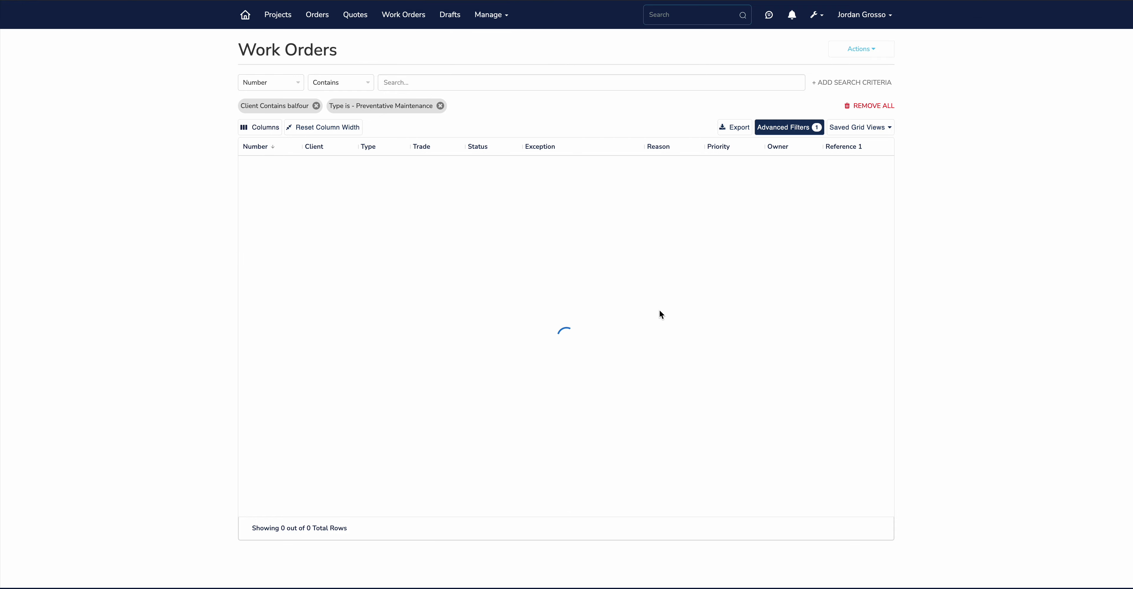